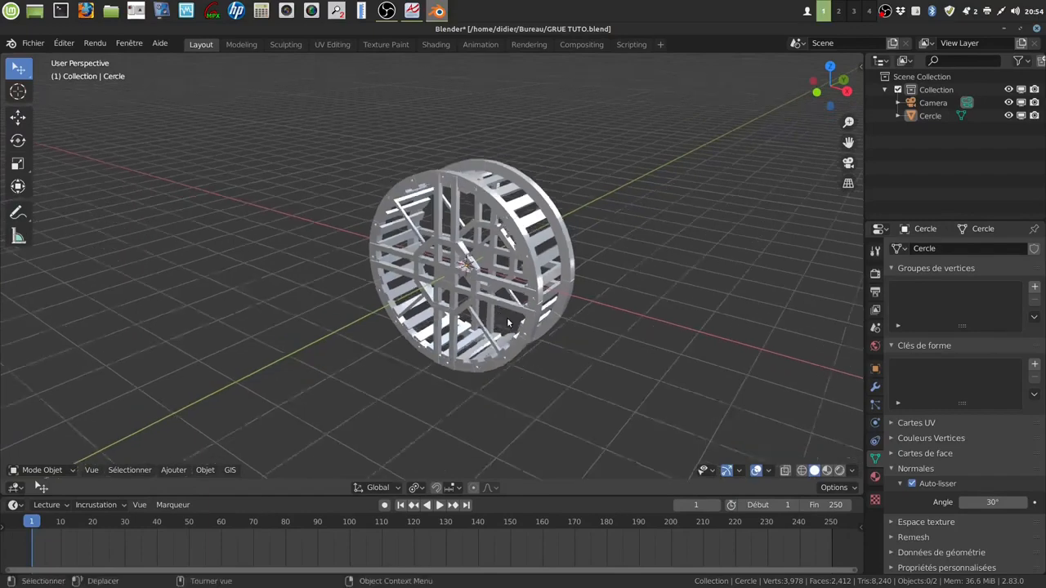
Add a cube mesh and move it down along Z by about 2.83 m, below the wheel.
scroll(514, 327, up, 4)
mouse_move(513, 336)
middle_down()
mouse_move(530, 317)
mouse_move(511, 320)
mouse_move(523, 320)
middle_up()
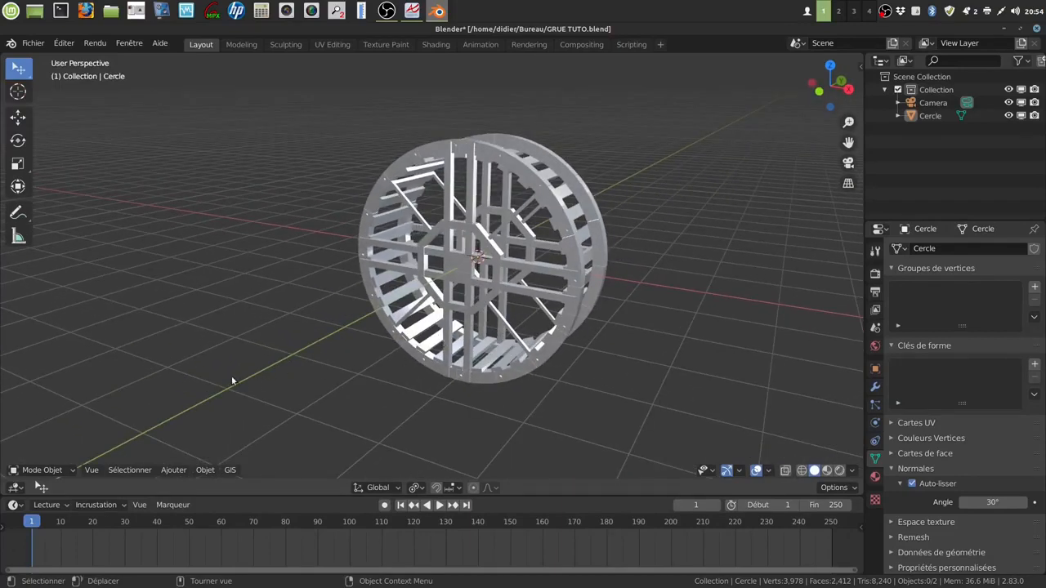
middle_drag(427, 329, 278, 381)
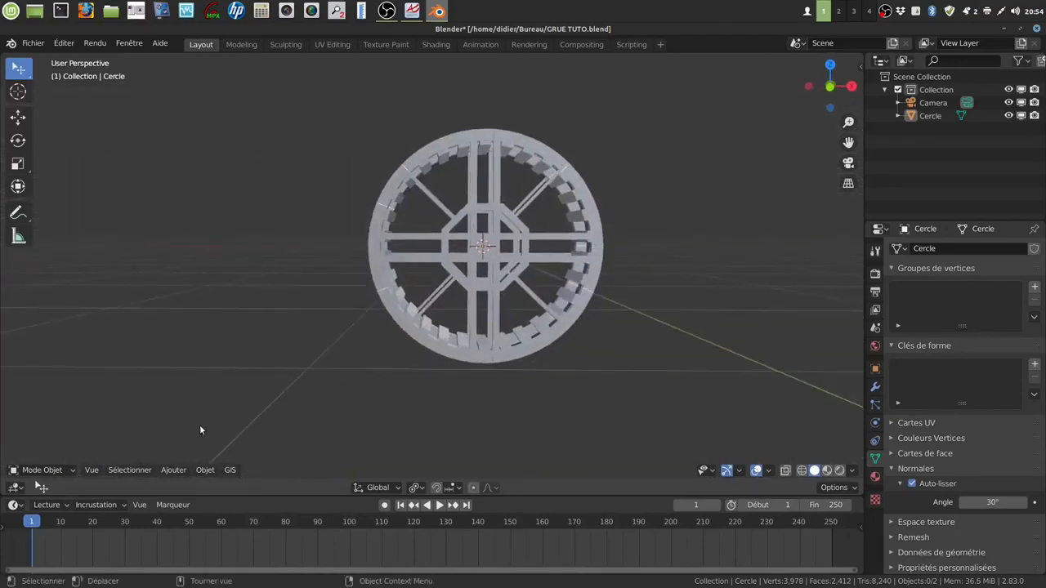
click(171, 470)
mouse_move(187, 454)
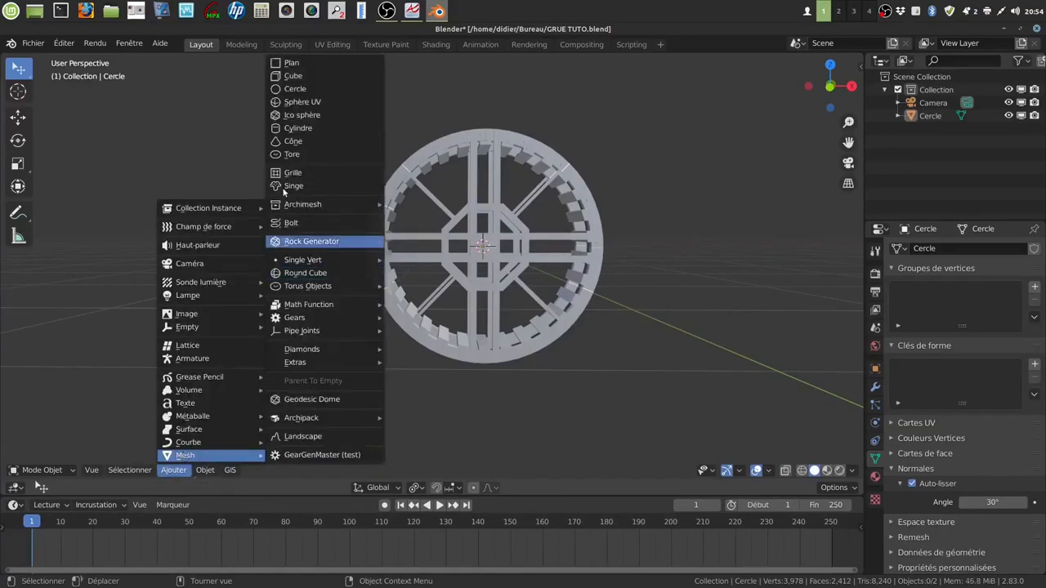
click(309, 76)
drag(484, 192, 496, 329)
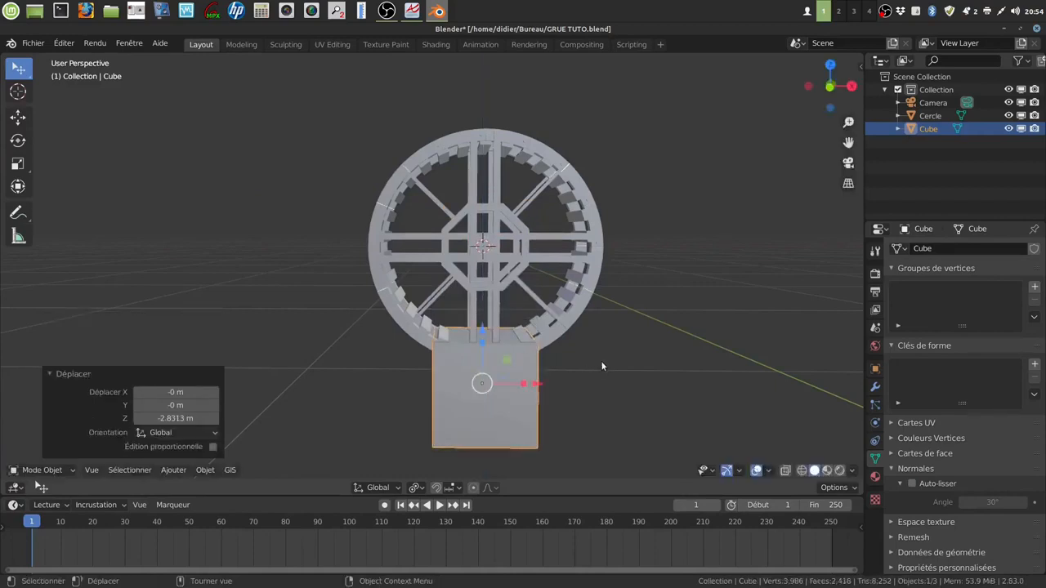
Scale the cube to about 0.3 uniformly, then stretch it along X by about 12.63 to form a long beam.
key(s)
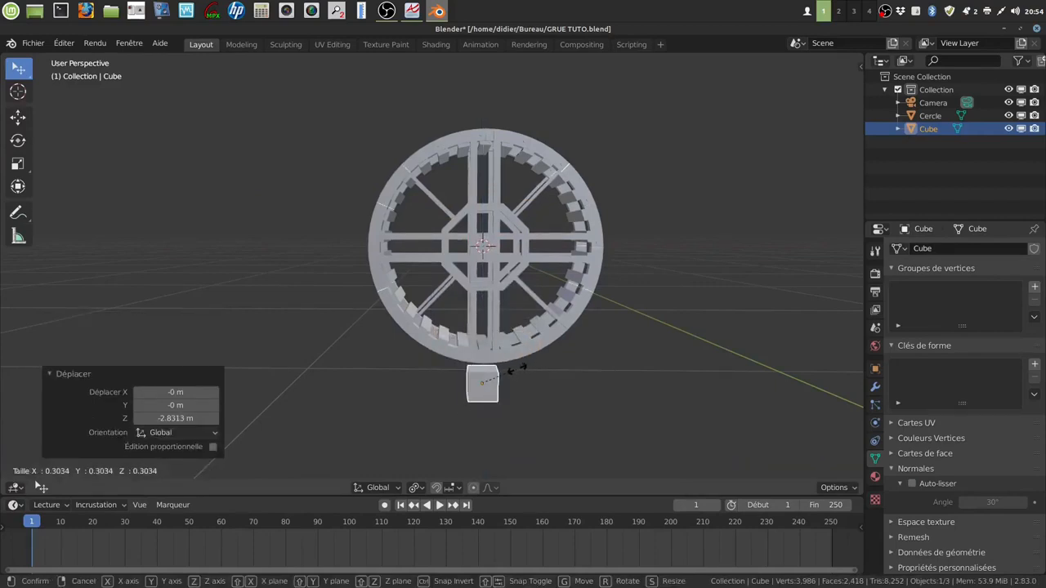
click(518, 369)
middle_drag(525, 373, 509, 367)
drag(523, 384, 138, 342)
middle_drag(214, 326, 260, 326)
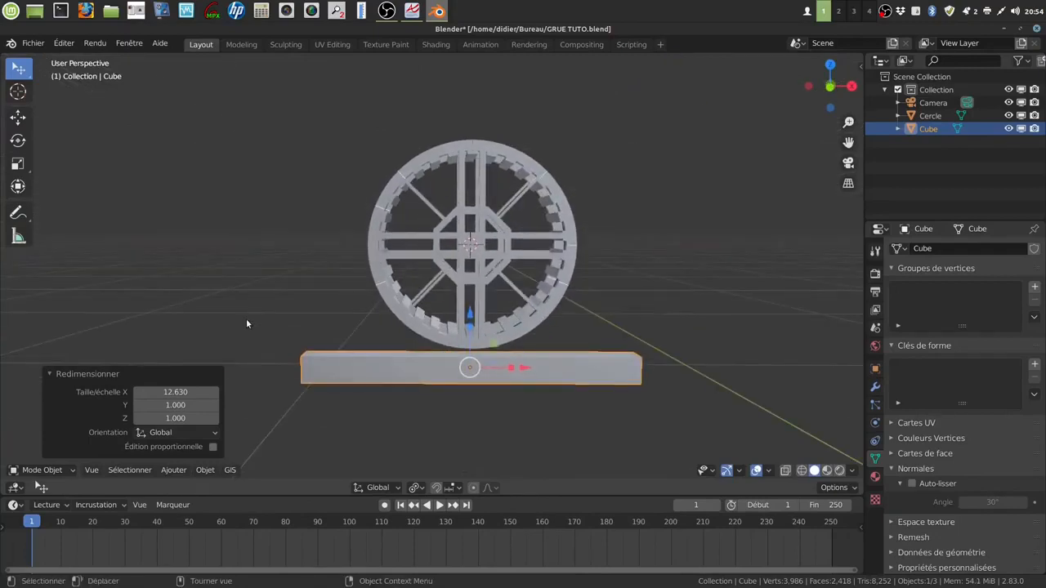
Move the beam along Y until it lies just outside one side face of the wheel.
middle_drag(242, 317, 129, 303)
scroll(129, 304, down, 3)
middle_drag(360, 310, 433, 321)
key(g)
key(y)
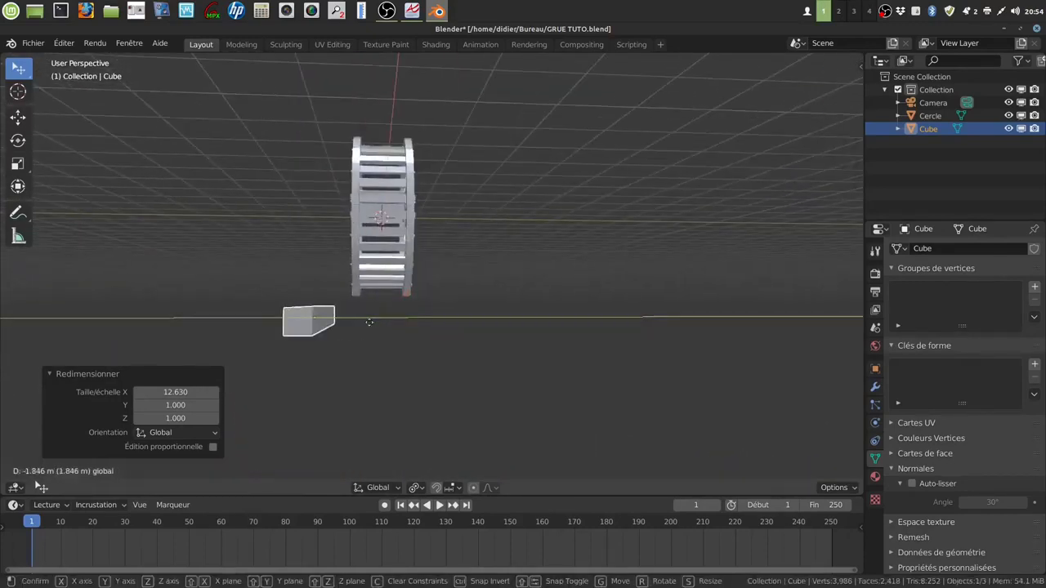
click(471, 307)
middle_drag(463, 315, 539, 314)
key(g)
key(y)
click(477, 331)
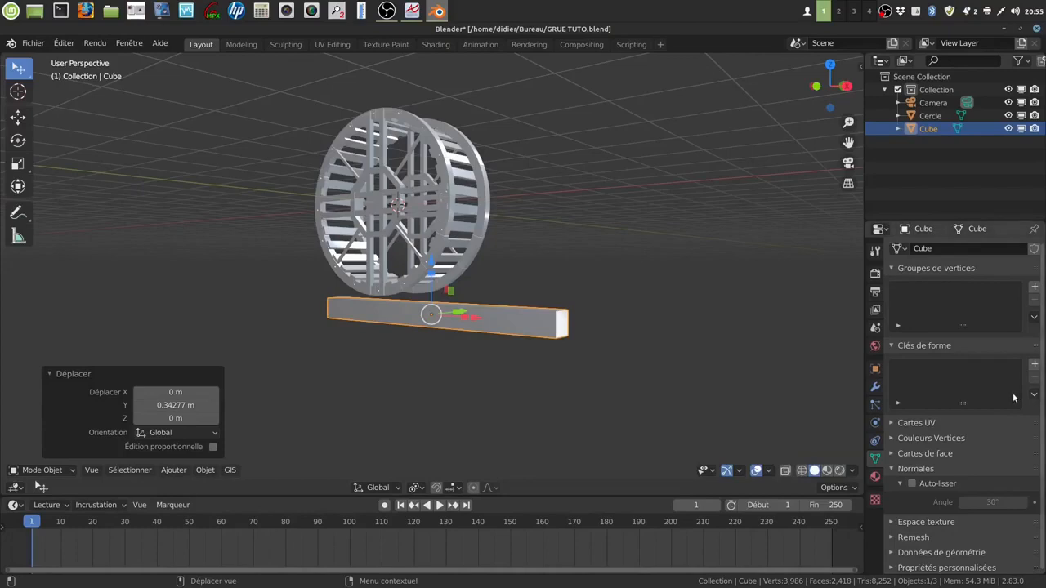
middle_drag(609, 375, 538, 381)
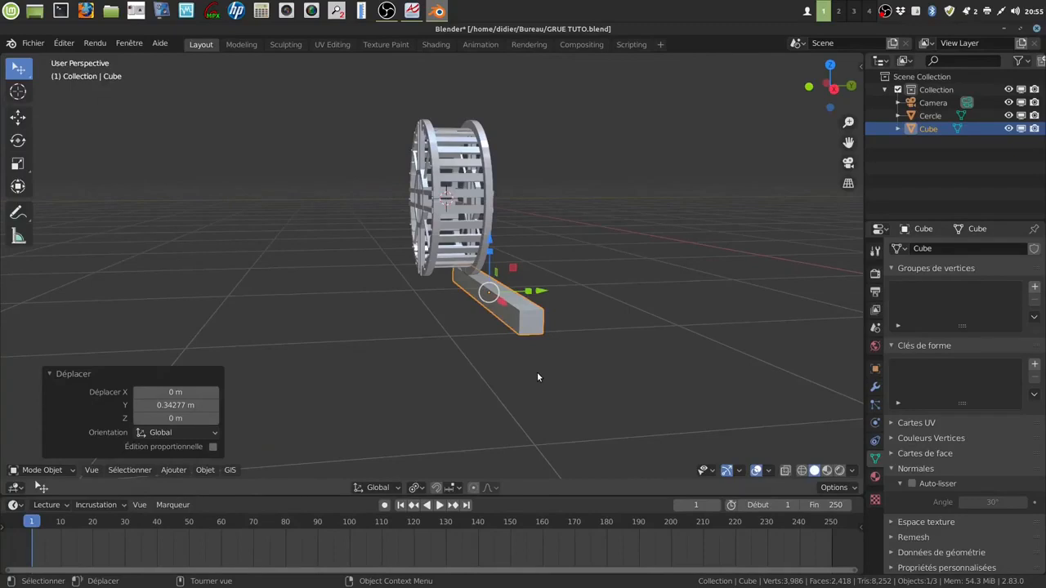
key(KP_3)
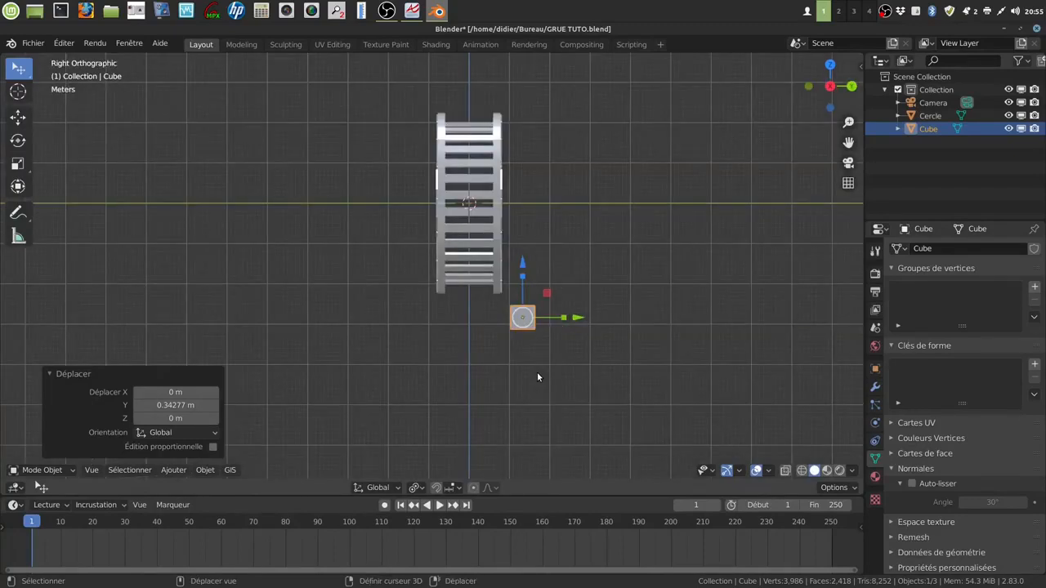
key(shift+d)
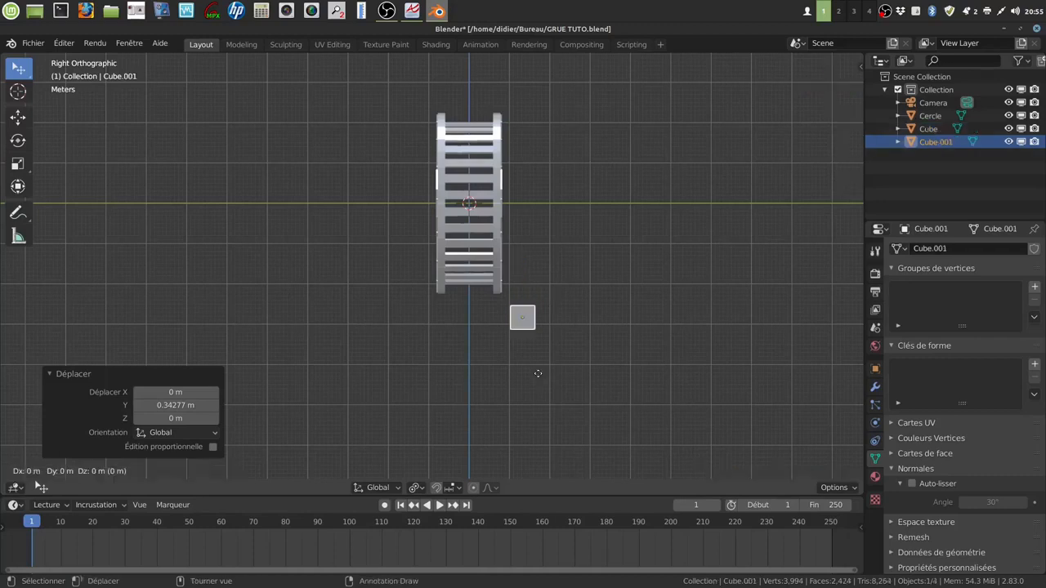
click(538, 373)
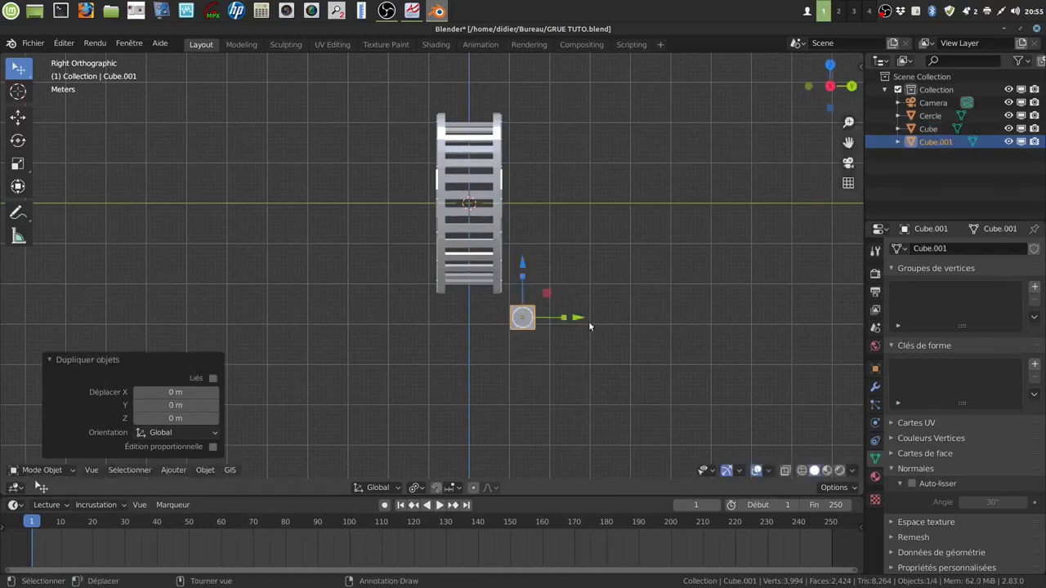
drag(579, 320, 375, 331)
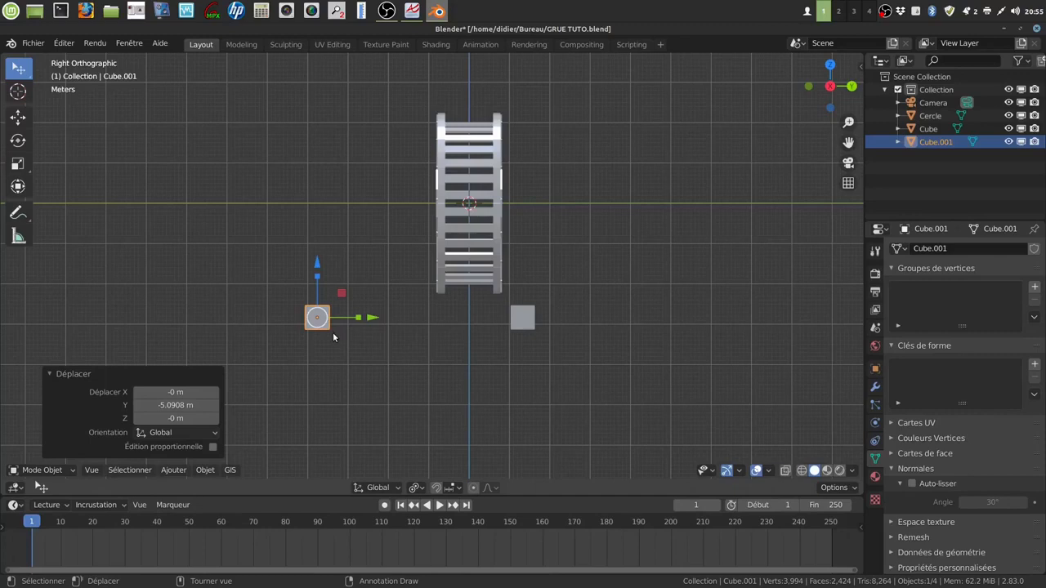
key(Delete)
Duplicate the horizontal beam in place and rotate the copy 90° about the Y axis to make a vertical post.
click(523, 318)
middle_drag(523, 318, 588, 324)
middle_drag(693, 321, 478, 355)
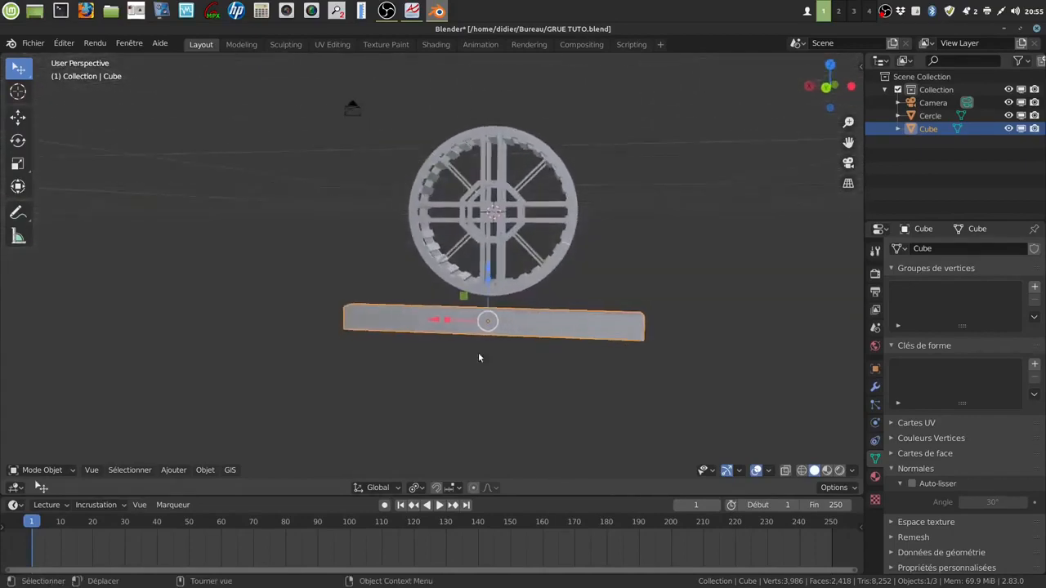
click(173, 471)
mouse_move(187, 458)
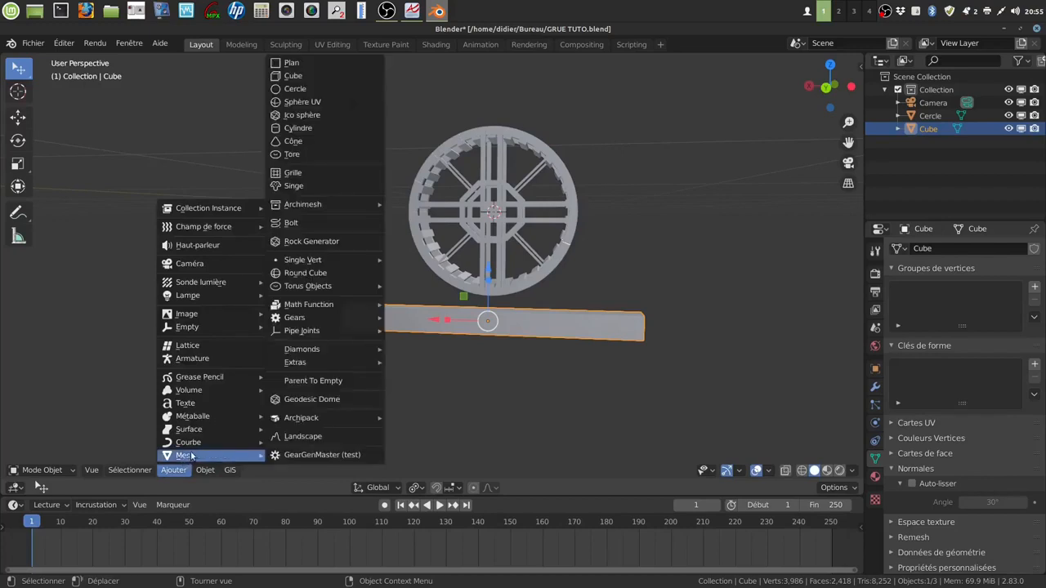
middle_drag(518, 375, 521, 372)
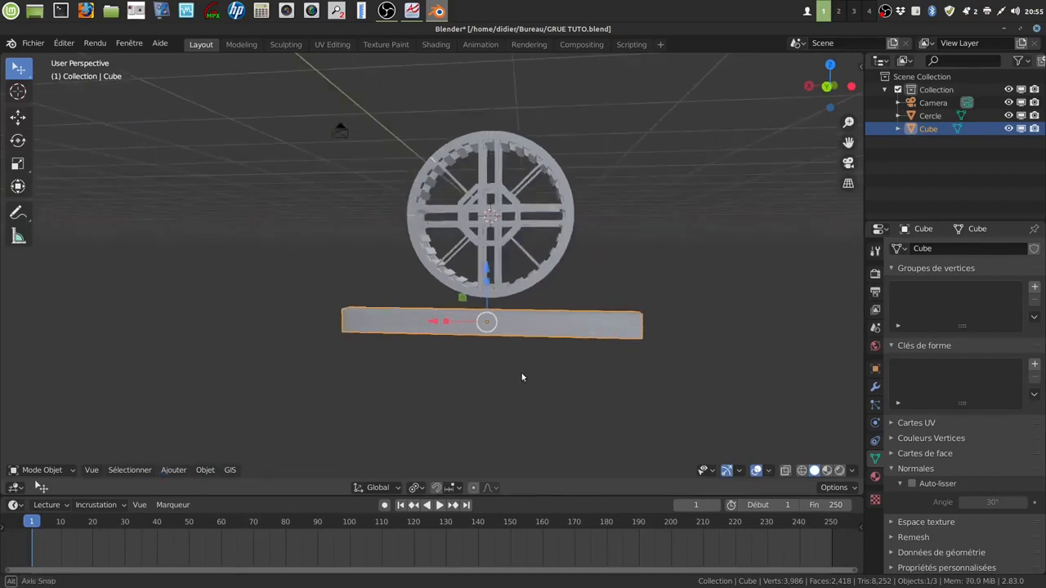
key(shift+d)
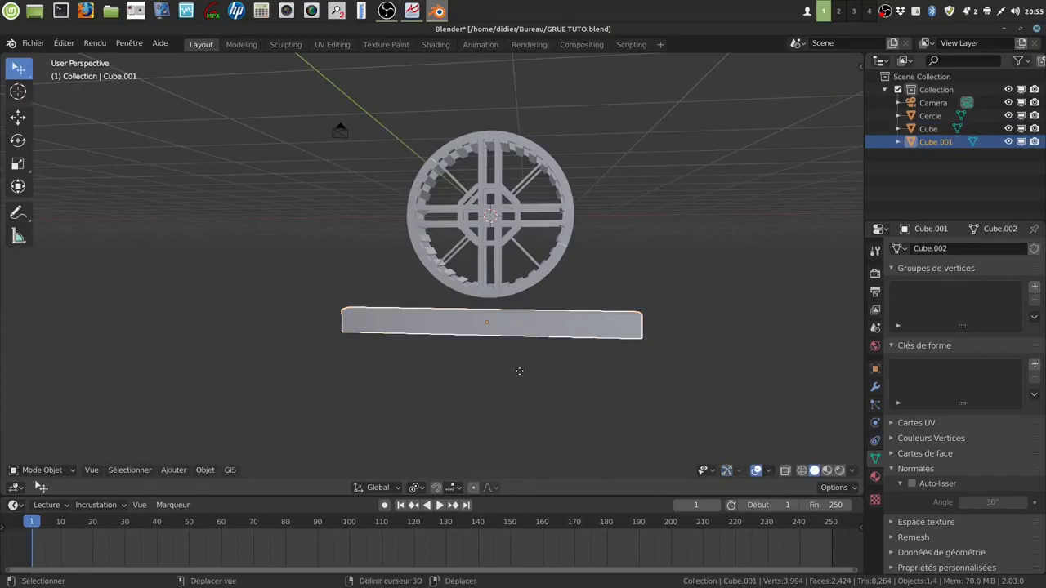
right_click(519, 371)
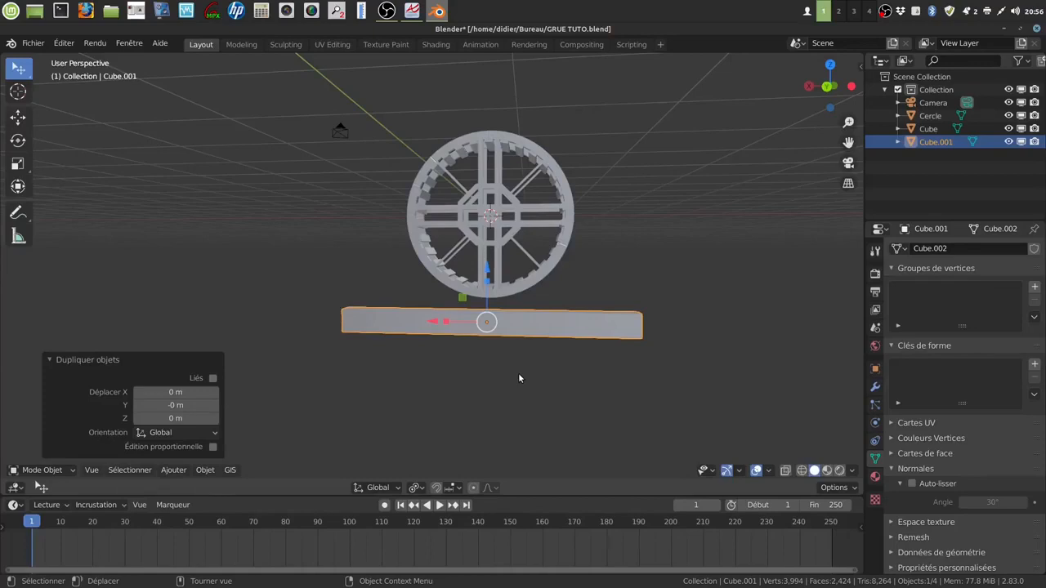
key(r)
text(y)
text(90)
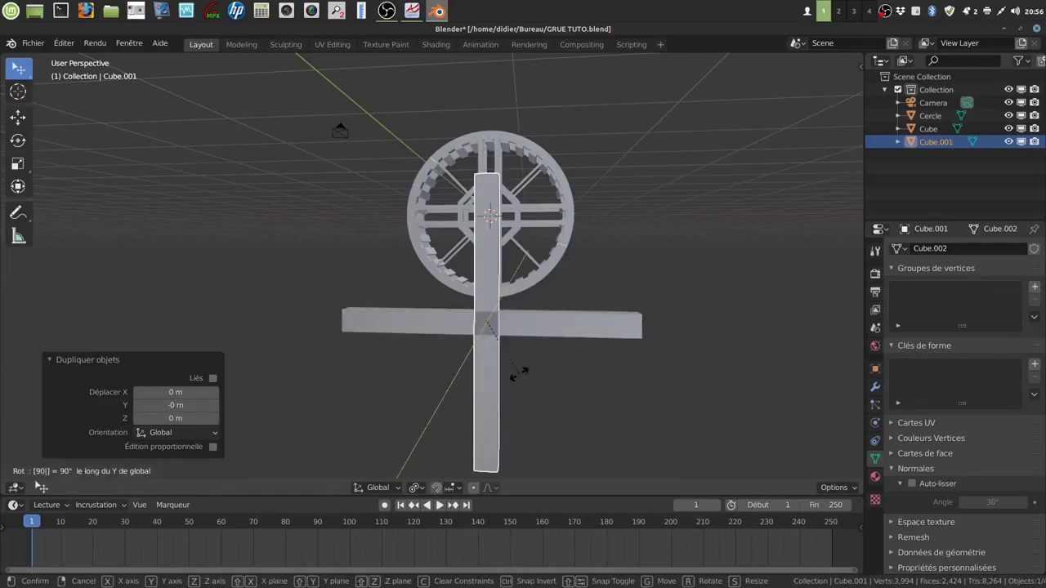
key(Return)
Raise the vertical post along Z so that its upper end stands well above the wheel.
middle_drag(514, 370, 483, 264)
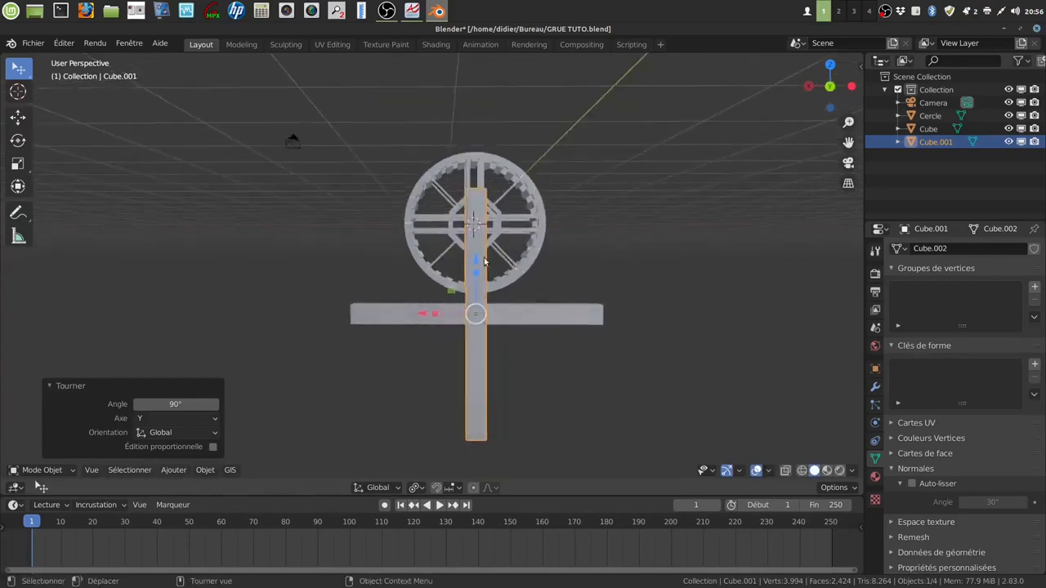
key(g)
drag(474, 129, 474, 126)
scroll(559, 303, up, 4)
middle_drag(559, 302, 590, 288)
scroll(563, 296, down, 2)
drag(515, 89, 515, 93)
mouse_move(593, 313)
middle_down()
mouse_move(609, 290)
mouse_move(668, 313)
mouse_move(618, 337)
mouse_move(592, 321)
middle_up()
middle_drag(581, 388, 518, 327)
middle_drag(487, 267, 477, 300)
In face editing of the post, extrude its top face upward by about 0.51 m.
key(Tab)
click(112, 471)
click(463, 222)
scroll(491, 224, up, 3)
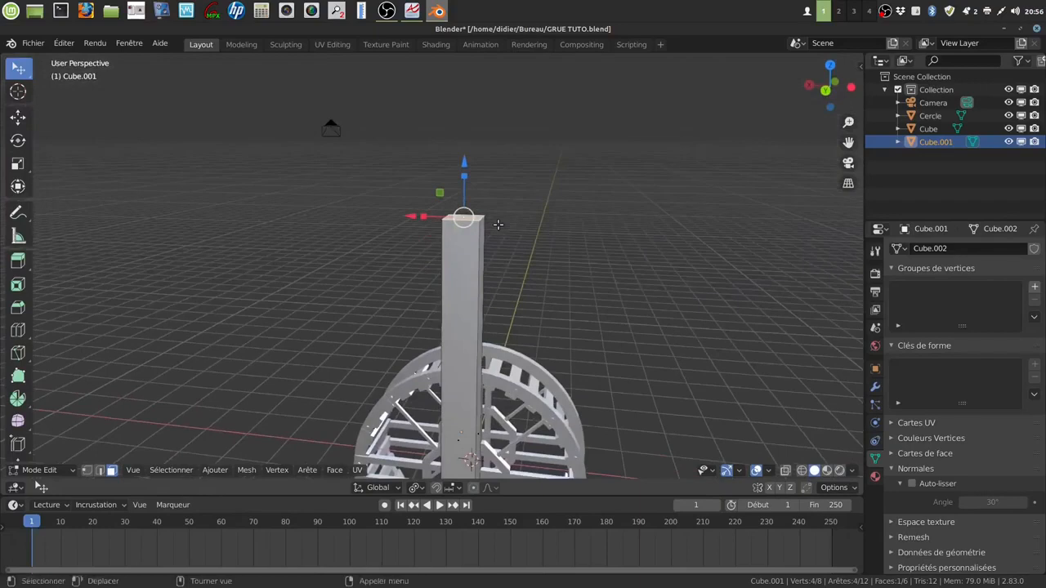
key(e)
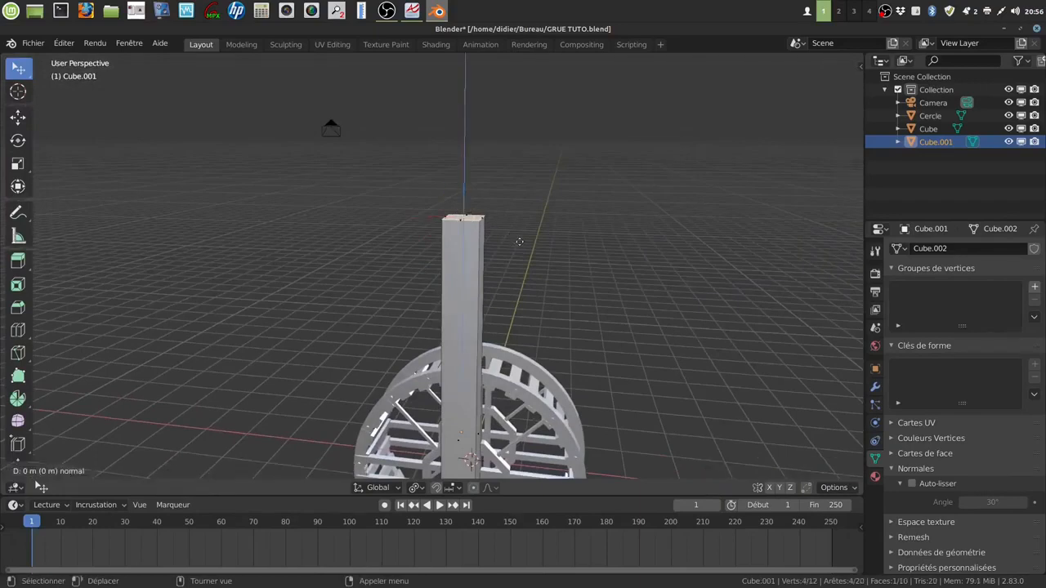
right_click(518, 240)
drag(463, 158, 465, 124)
Scale the post's top face to about 0.19 and lower it about 0.32 m along Z to form a flattened pyramid tip.
middle_drag(516, 235, 538, 238)
key(s)
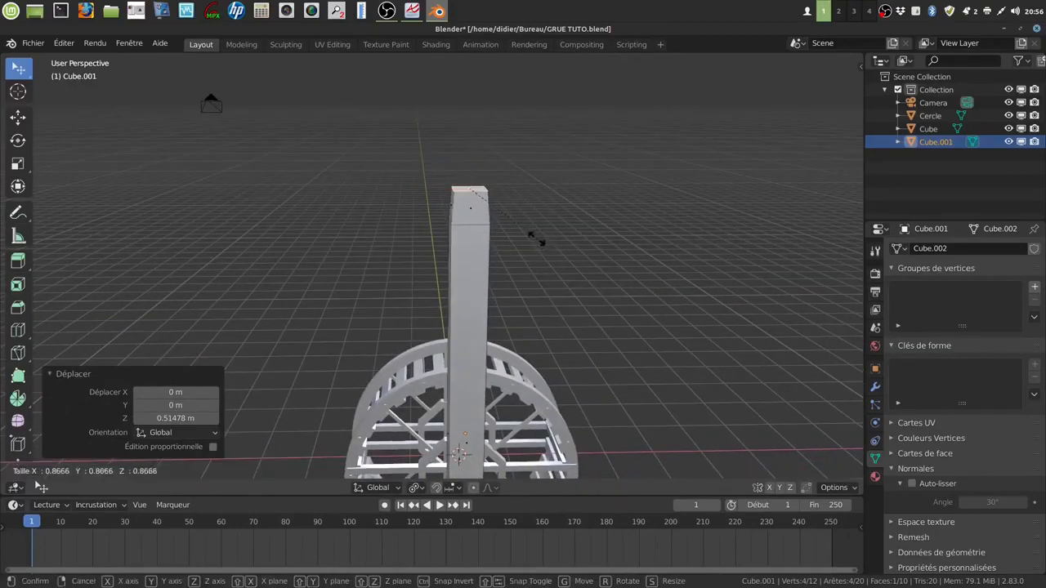
click(486, 196)
mouse_move(530, 195)
middle_down()
mouse_move(554, 196)
mouse_move(547, 187)
middle_up()
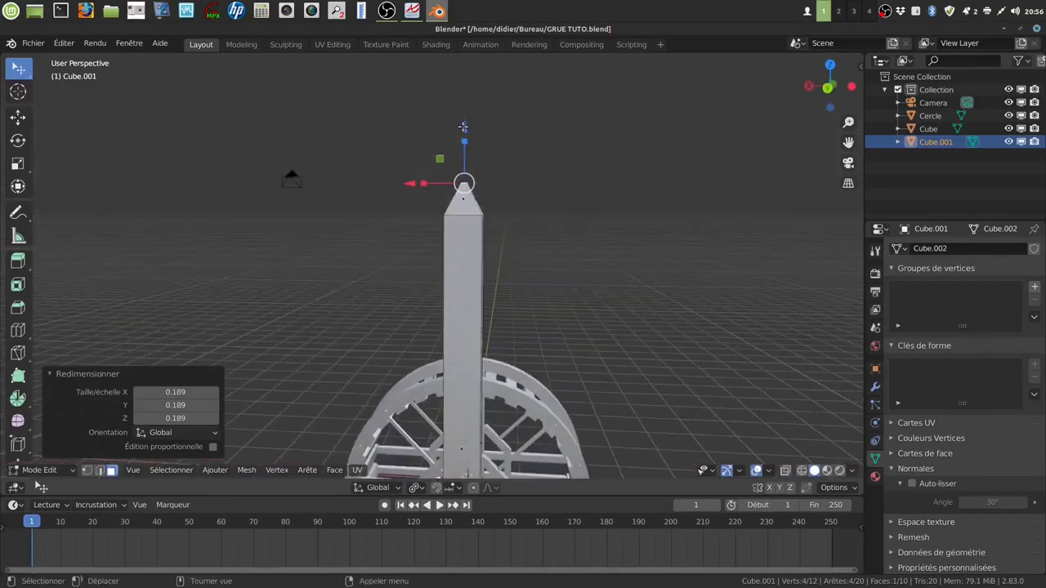
key(g)
key(z)
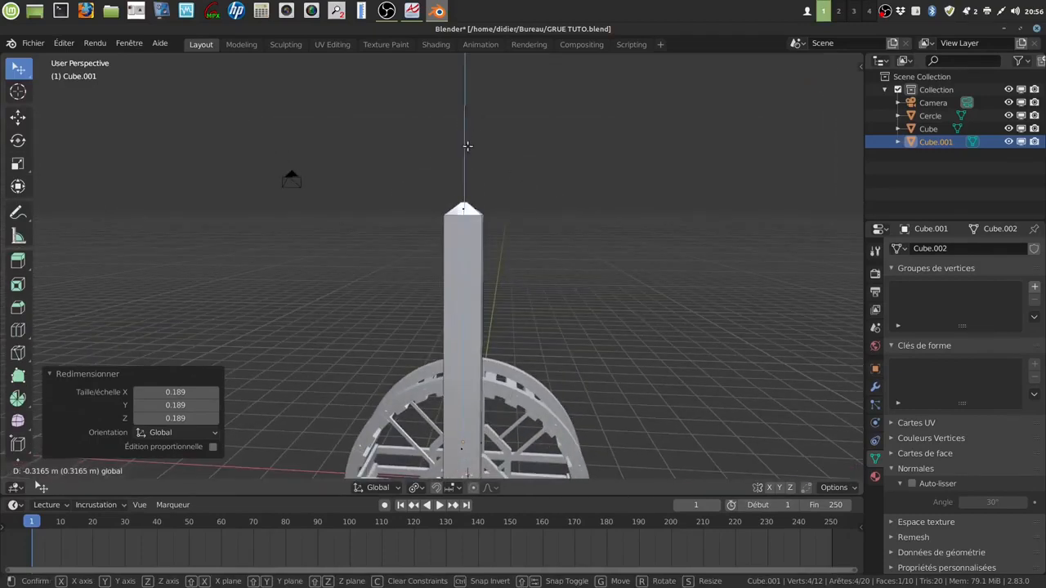
click(467, 145)
Add one loop cut around the post and slide it close below the pointed tip, at a factor of about 0.824.
mouse_move(583, 269)
middle_down()
mouse_move(612, 281)
mouse_move(573, 263)
middle_up()
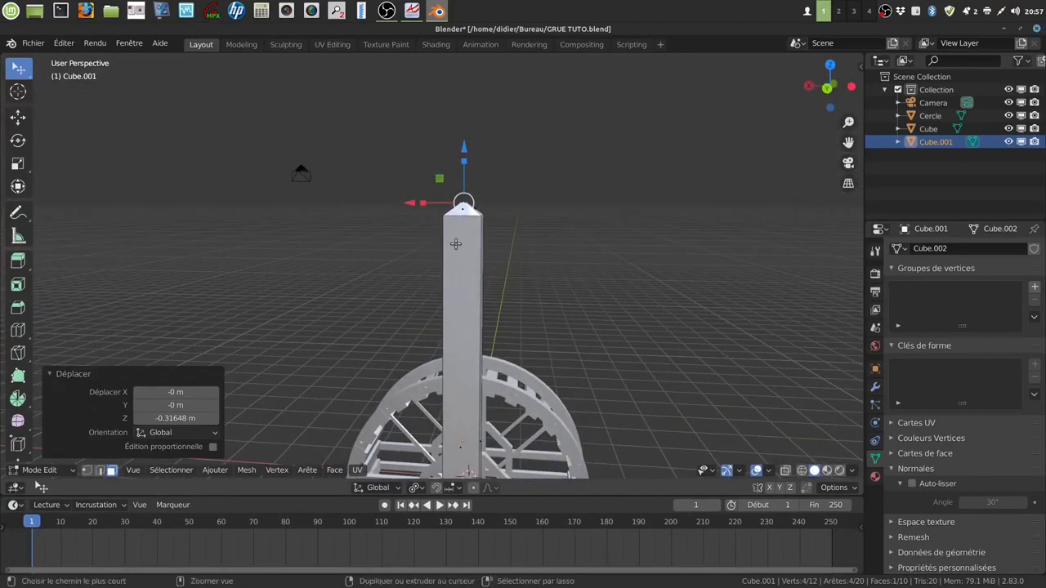
key(ctrl+r)
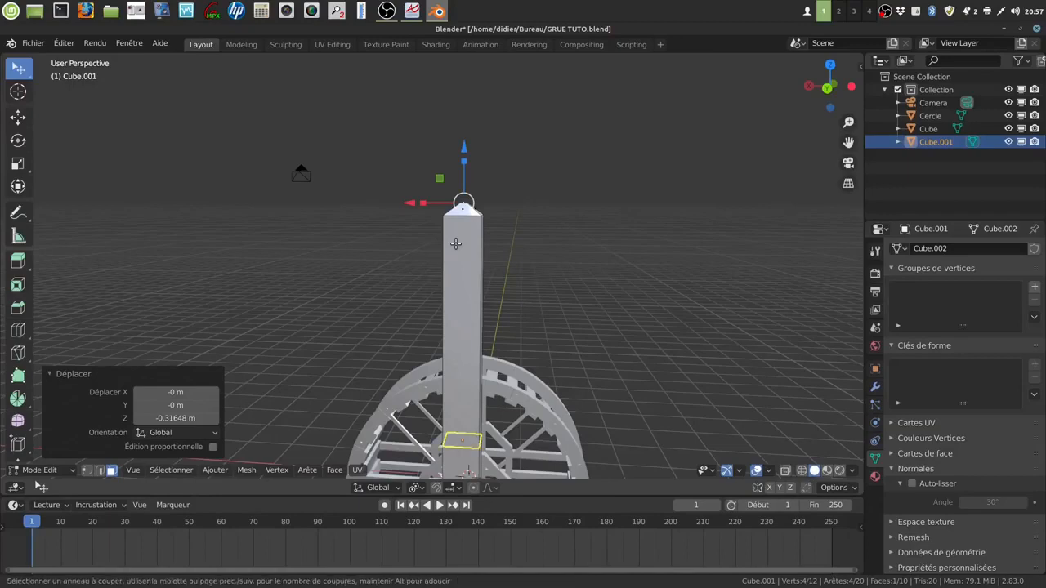
click(456, 243)
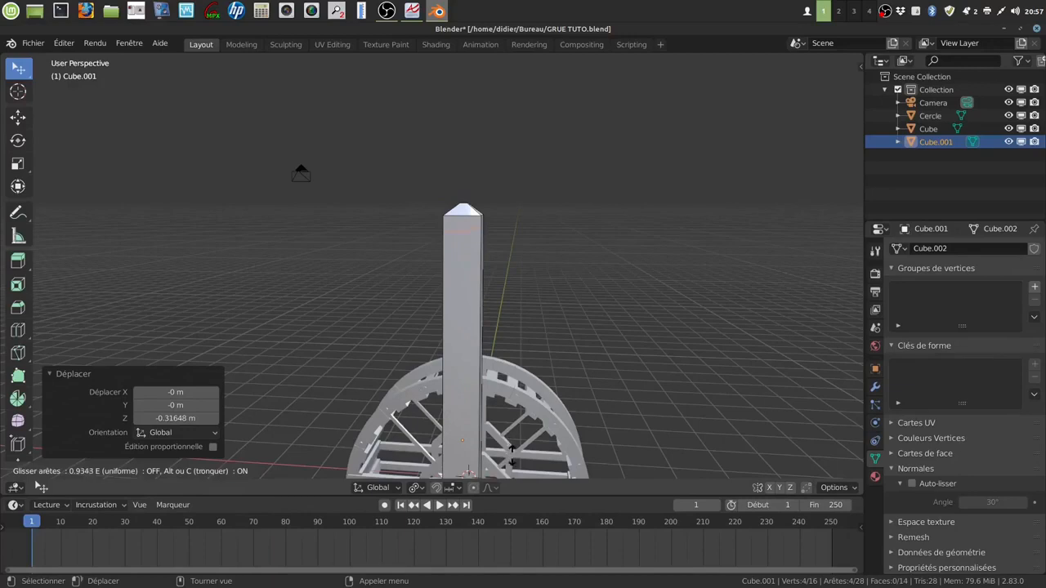
click(504, 66)
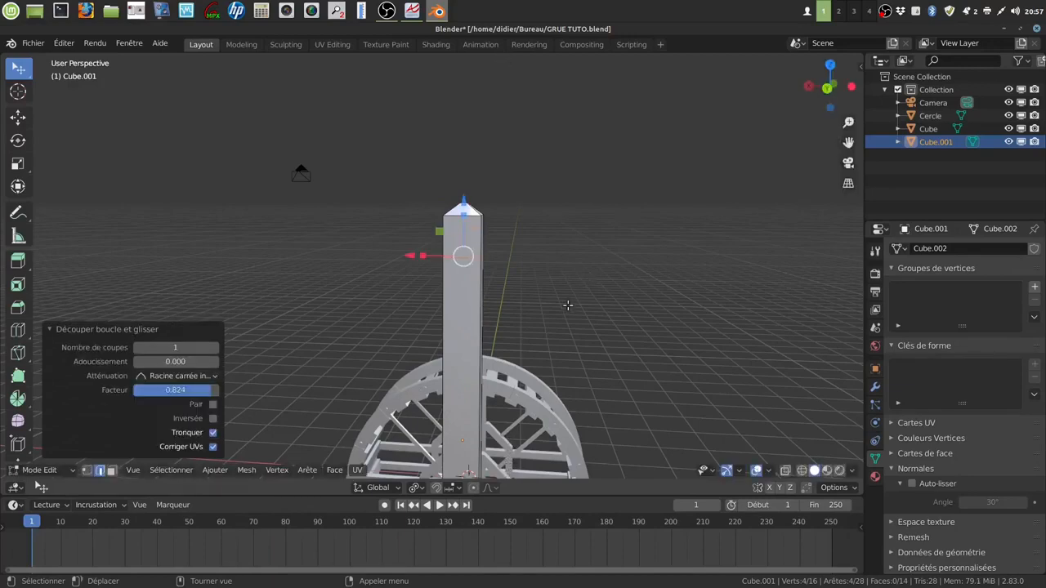
Bevel the new edge loop with 2 segments and an offset of about 0.0096 m.
scroll(539, 289, up, 2)
middle_drag(540, 285, 515, 312)
scroll(549, 311, up, 3)
middle_drag(705, 293, 635, 304)
key(ctrl)
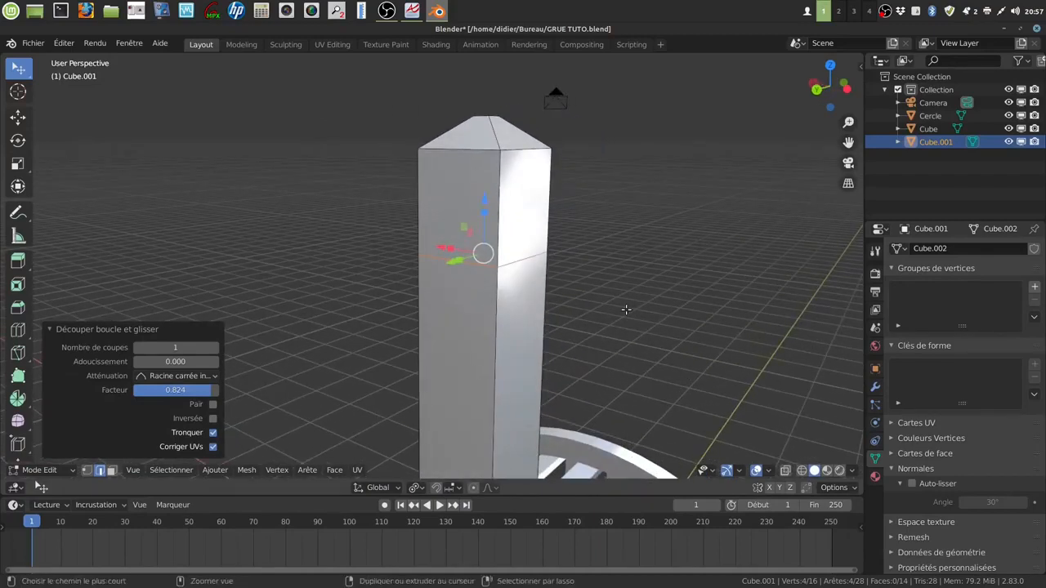
key(ctrl+b)
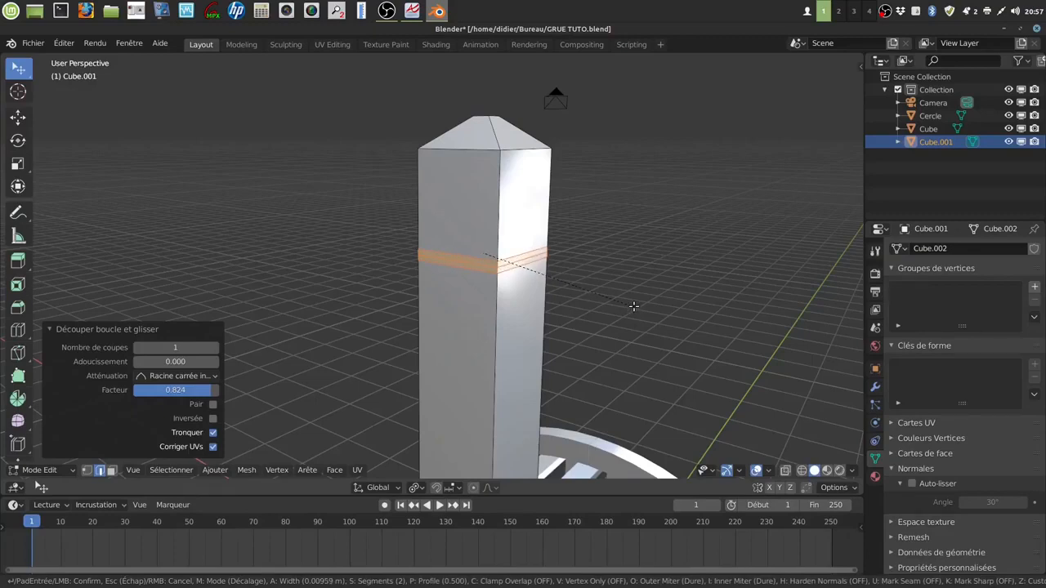
click(633, 306)
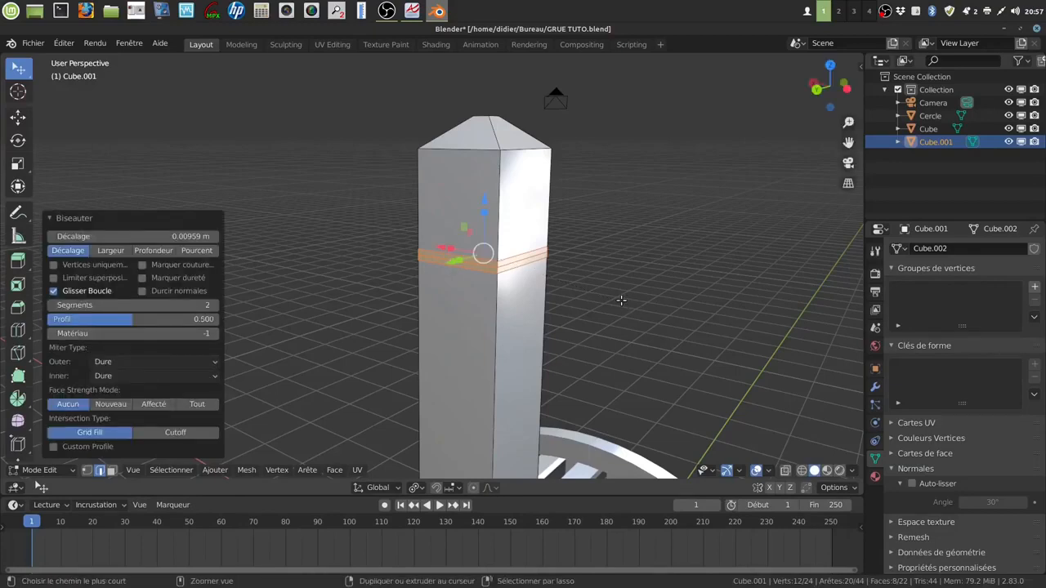
Reduce the selection to the bevel's middle edge loop and scale it to about 0.905 to cut a groove around the post.
key(ctrl+KP_Subtract)
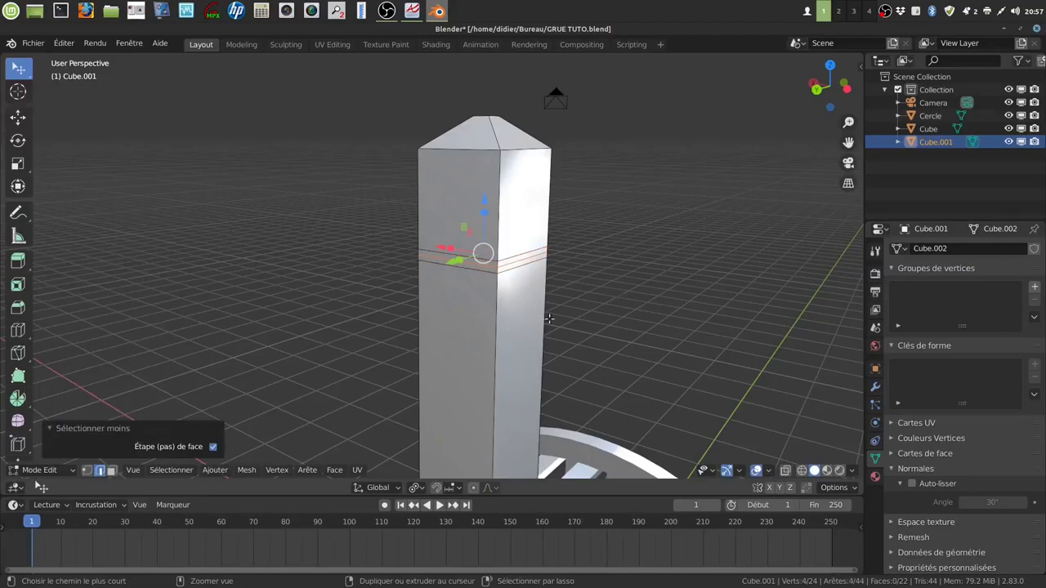
key(s)
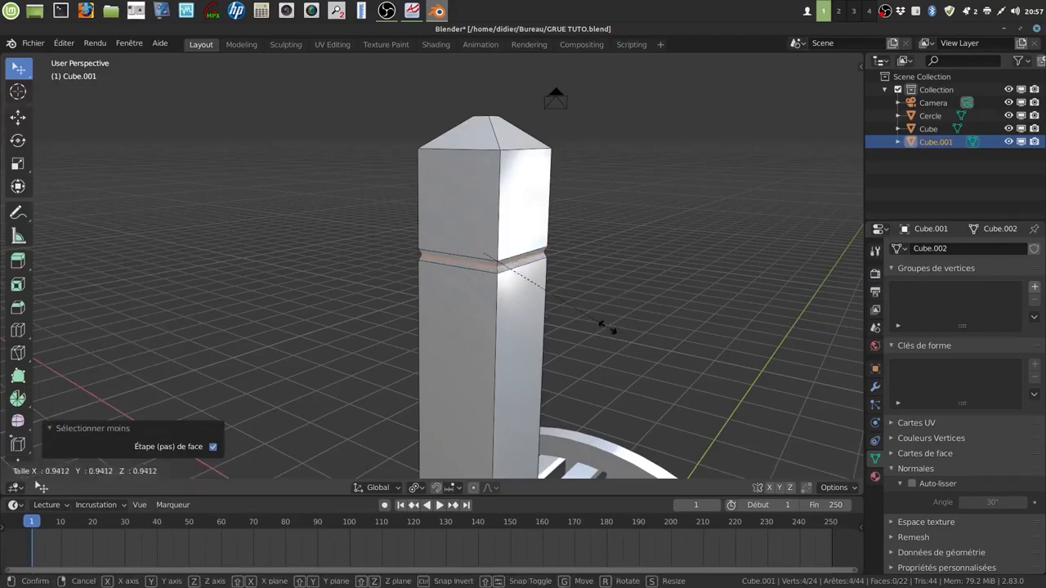
click(601, 322)
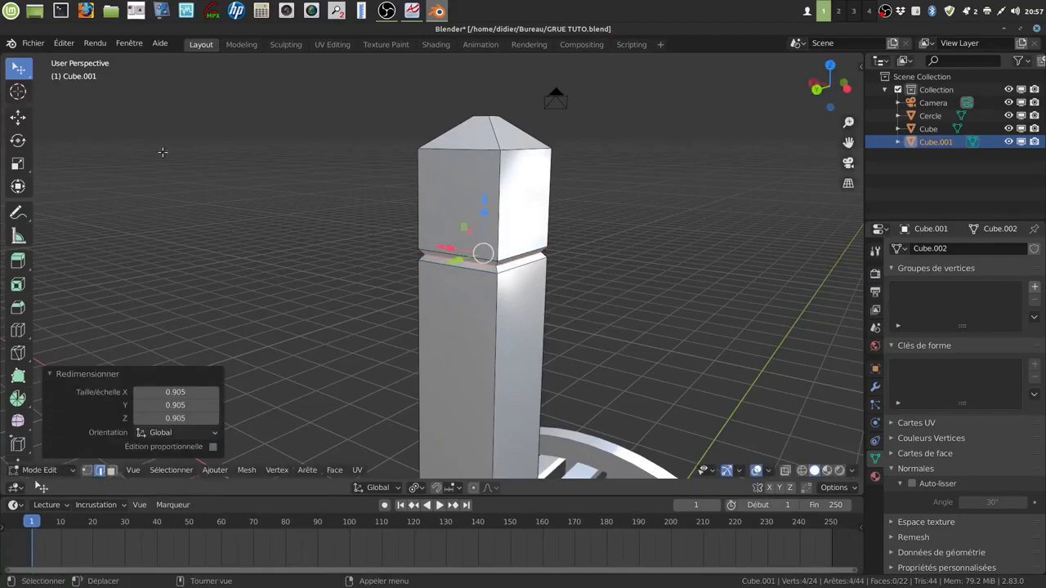
In the see-through front view, select all vertices of the post's upper end and lower them about 1.1 m along Z, then return to Object Mode.
click(137, 13)
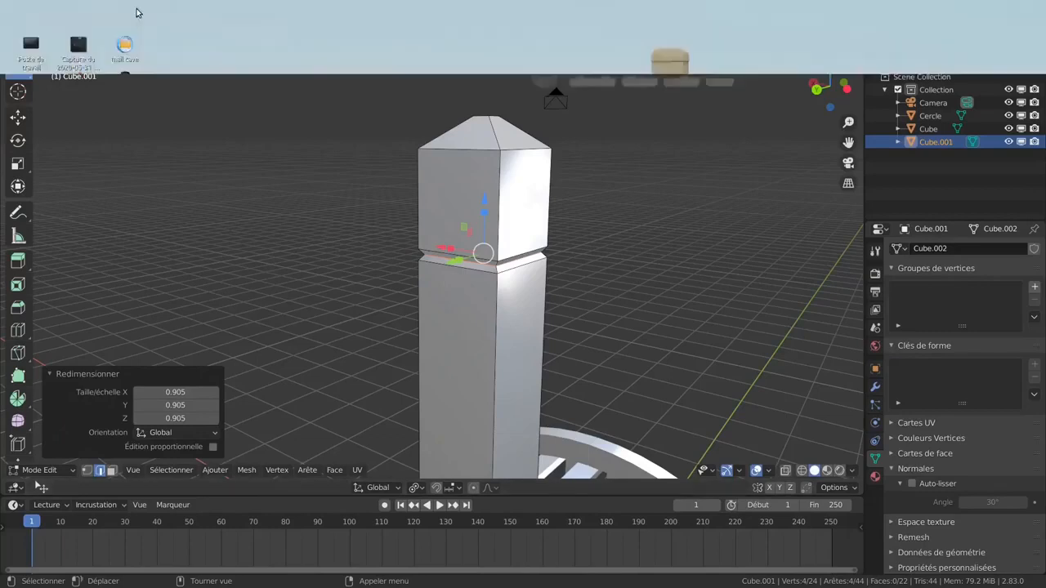
middle_drag(666, 309, 582, 356)
scroll(650, 296, down, 3)
key(a)
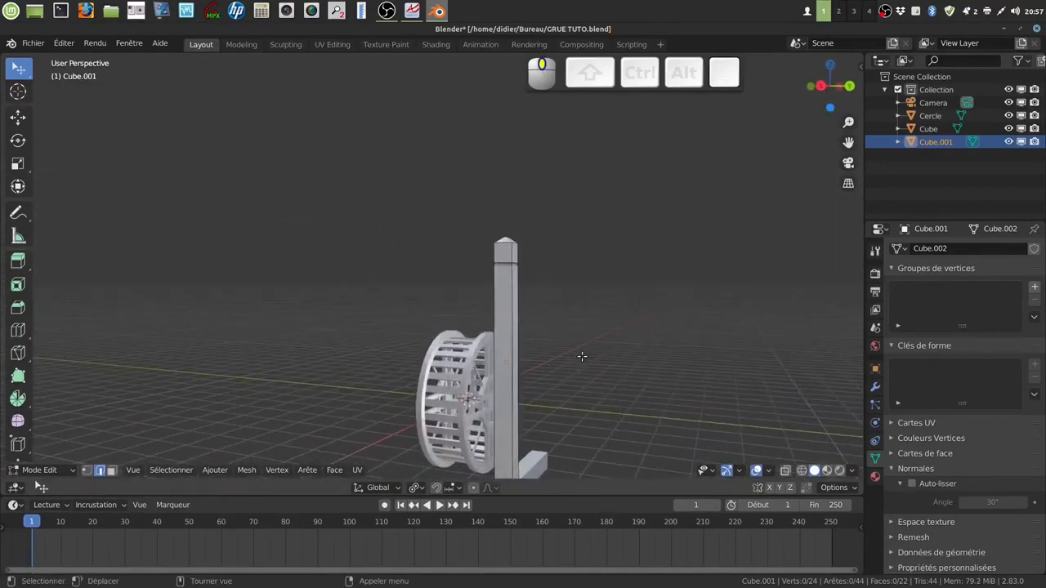
shift+middle_drag(602, 409, 562, 330)
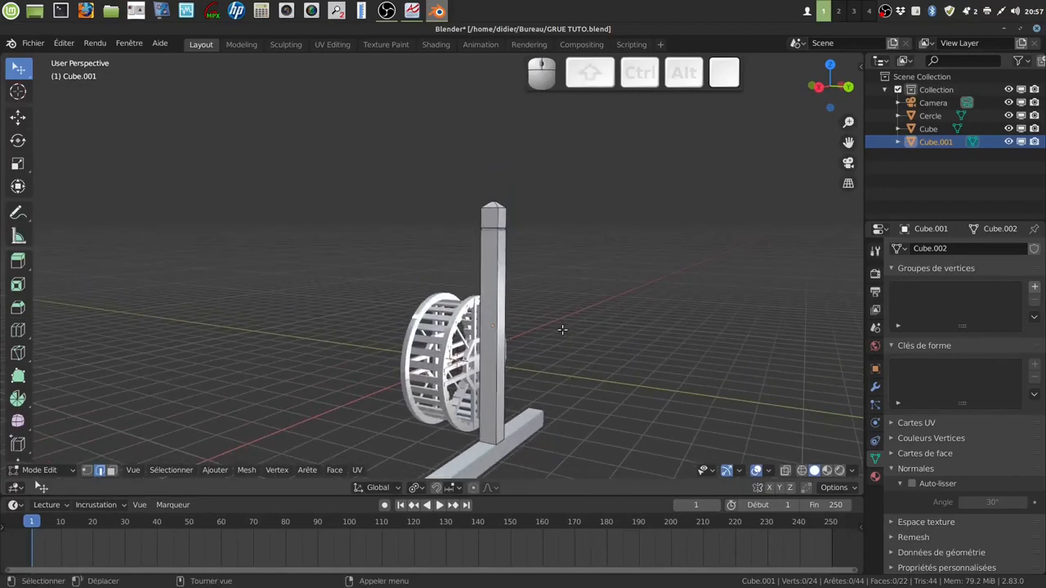
key(KP_1)
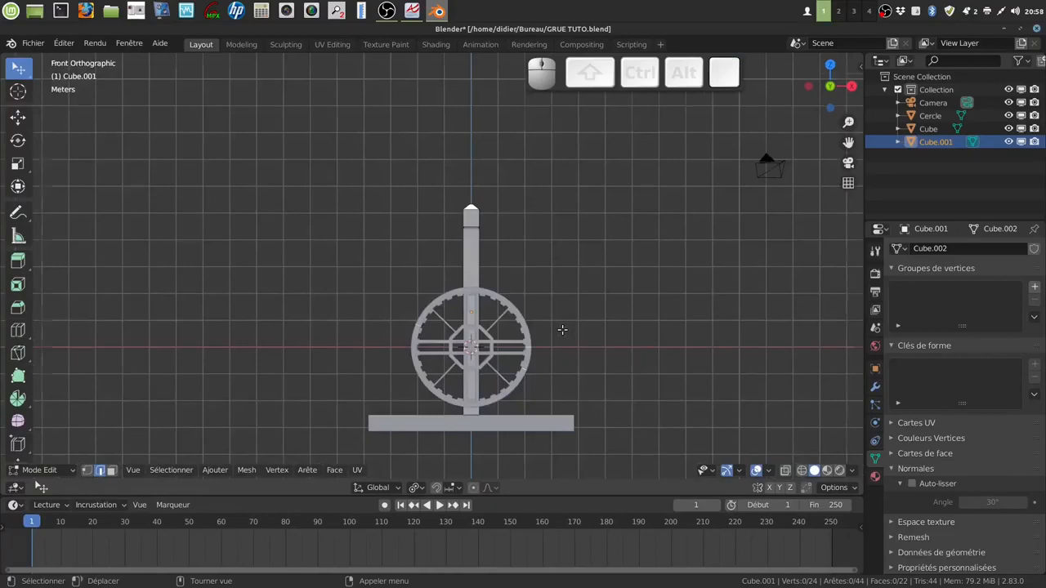
scroll(563, 330, up, 3)
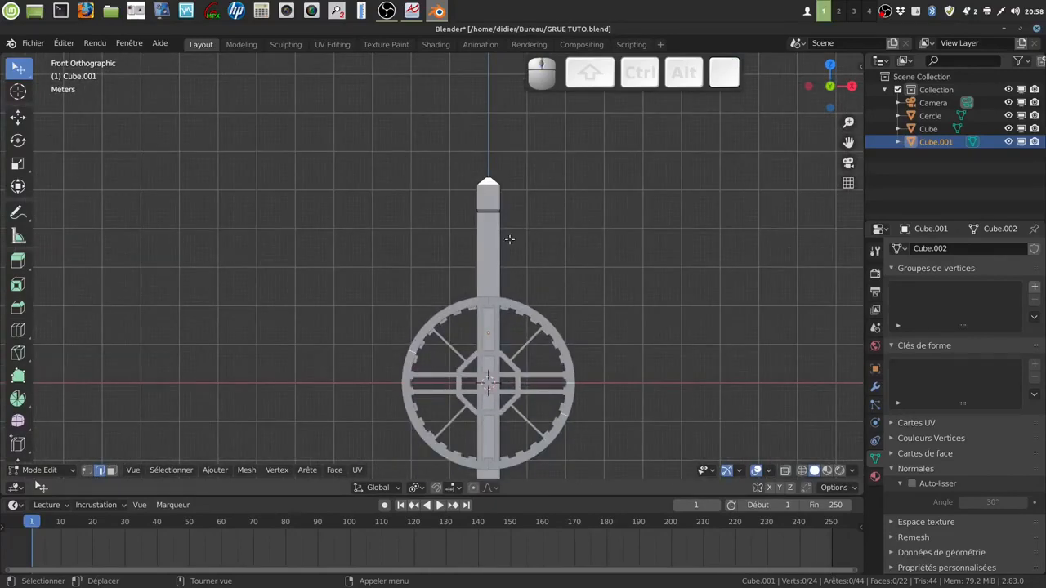
click(87, 470)
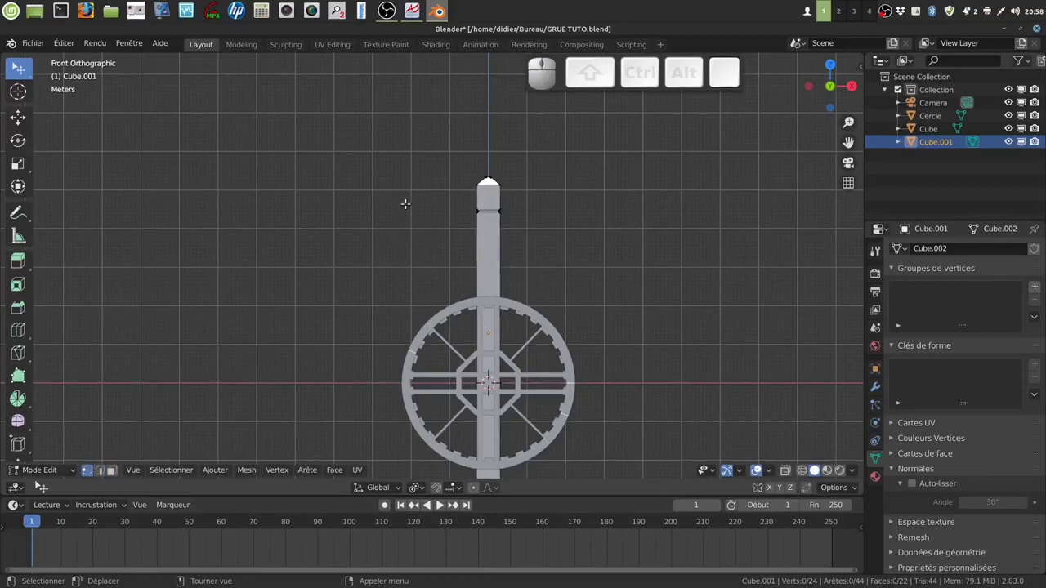
key(alt+z)
key(b)
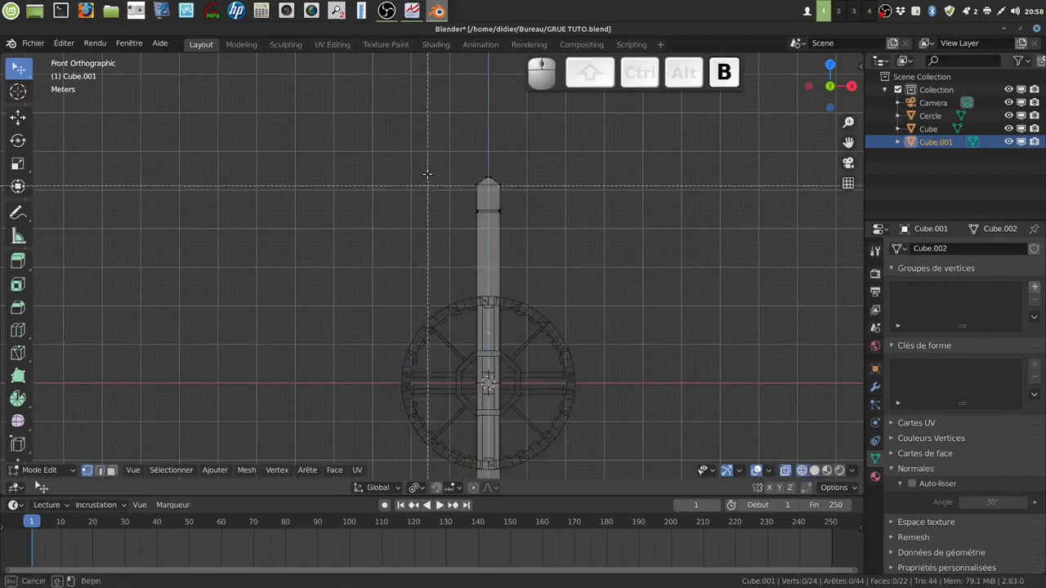
drag(438, 151, 594, 256)
drag(486, 144, 498, 189)
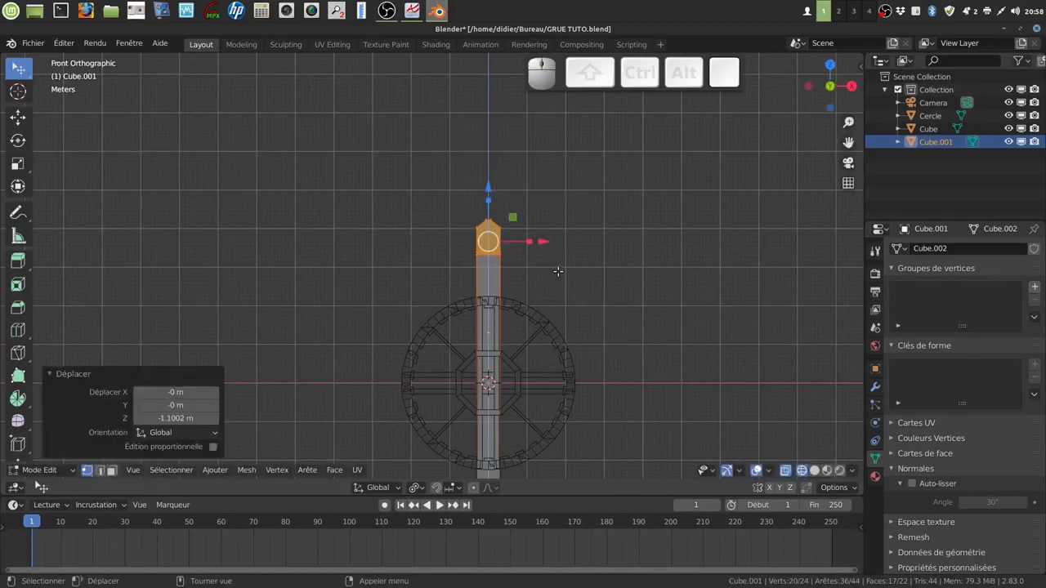
key(Tab)
Inspect the post, the base beam and the wheel from several sides to check their proportions and clearance.
middle_drag(558, 272, 682, 261)
scroll(681, 260, down, 2)
middle_drag(576, 302, 458, 255)
middle_drag(466, 318, 470, 259)
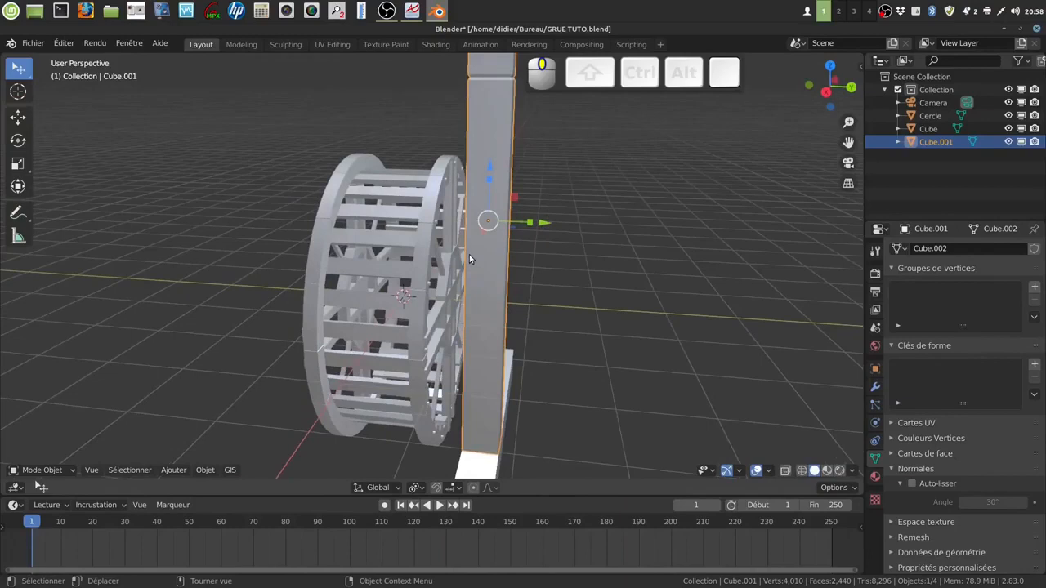
middle_drag(479, 295, 441, 311)
shift+middle_drag(505, 335, 482, 313)
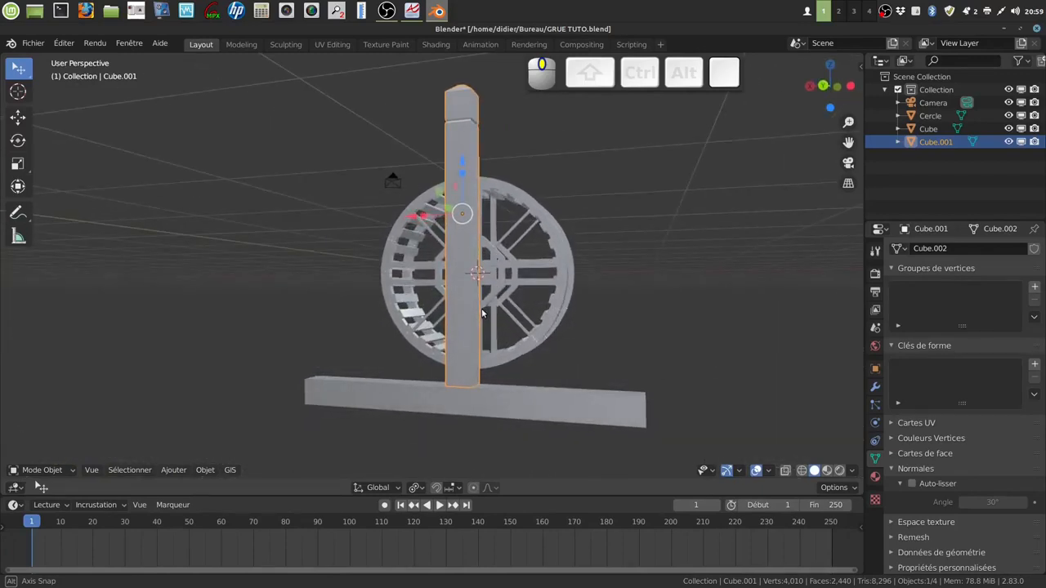
middle_drag(482, 313, 474, 384)
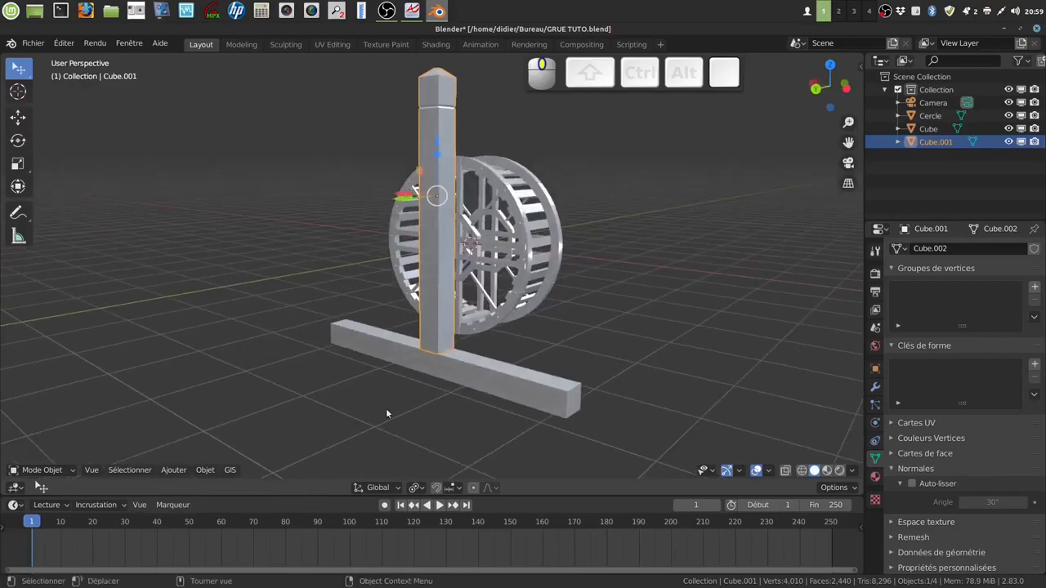
Add a cube at the wheel's centre and scale it uniformly to about 0.252.
click(173, 471)
mouse_move(186, 456)
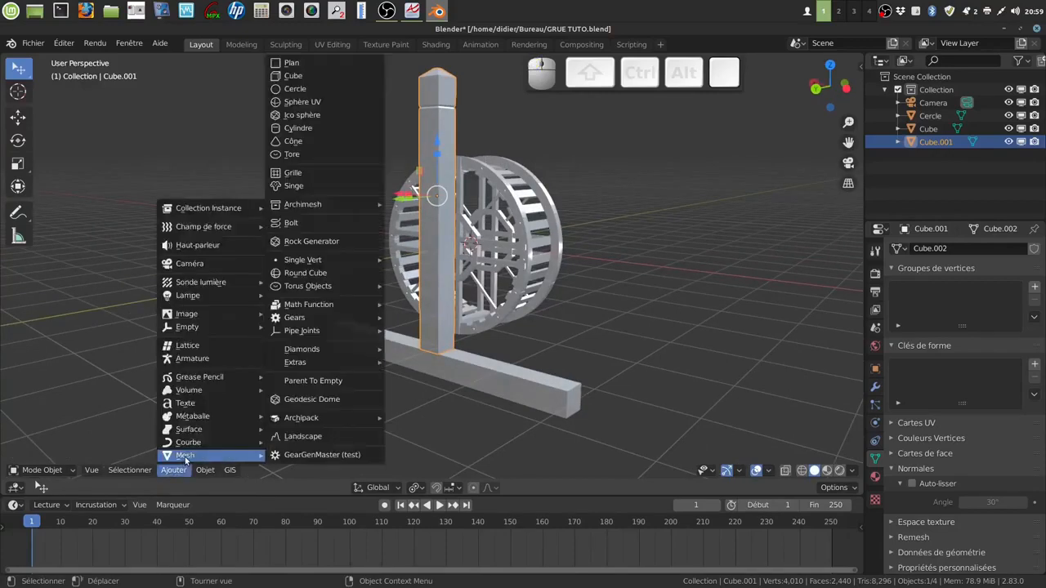
click(293, 75)
middle_drag(507, 286, 486, 307)
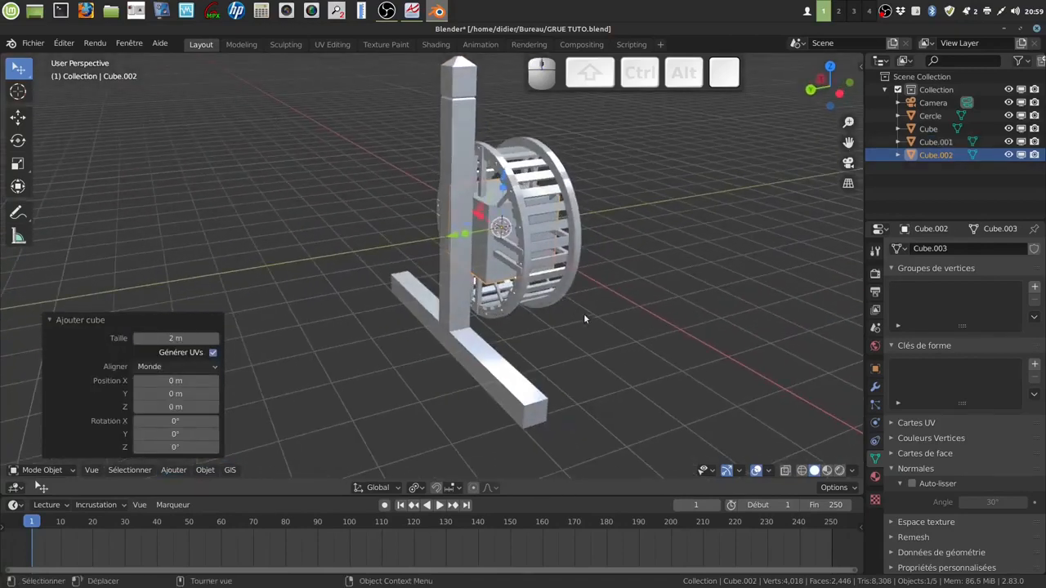
key(s)
click(533, 243)
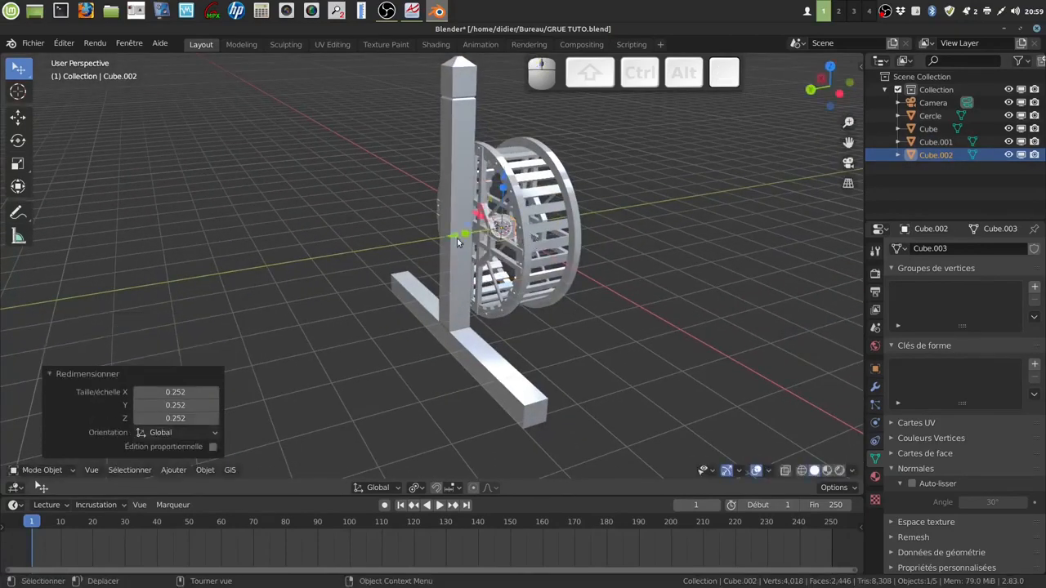
Move the small cube out of the wheel to the post and shift it about -0.48 m along X to the post's side.
key(g)
click(414, 248)
middle_drag(415, 248, 413, 281)
drag(419, 261, 442, 261)
middle_drag(644, 250, 553, 260)
shift+middle_drag(552, 260, 586, 327)
scroll(514, 357, up, 3)
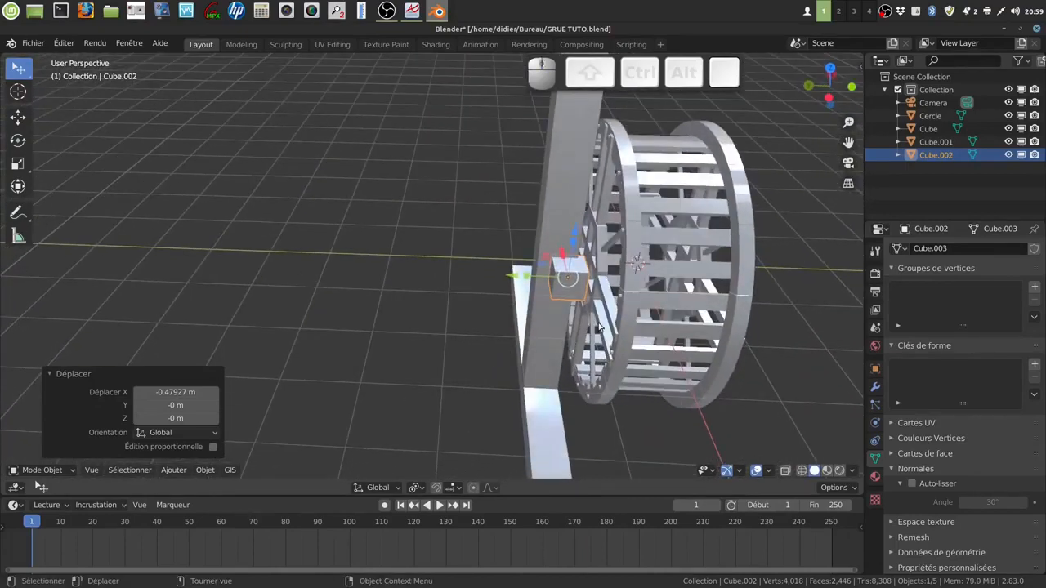
Adjust the small cube's overall size to suit the post and shift it about 0.18 m along Y to line up with it.
key(s)
click(582, 302)
drag(514, 282, 501, 278)
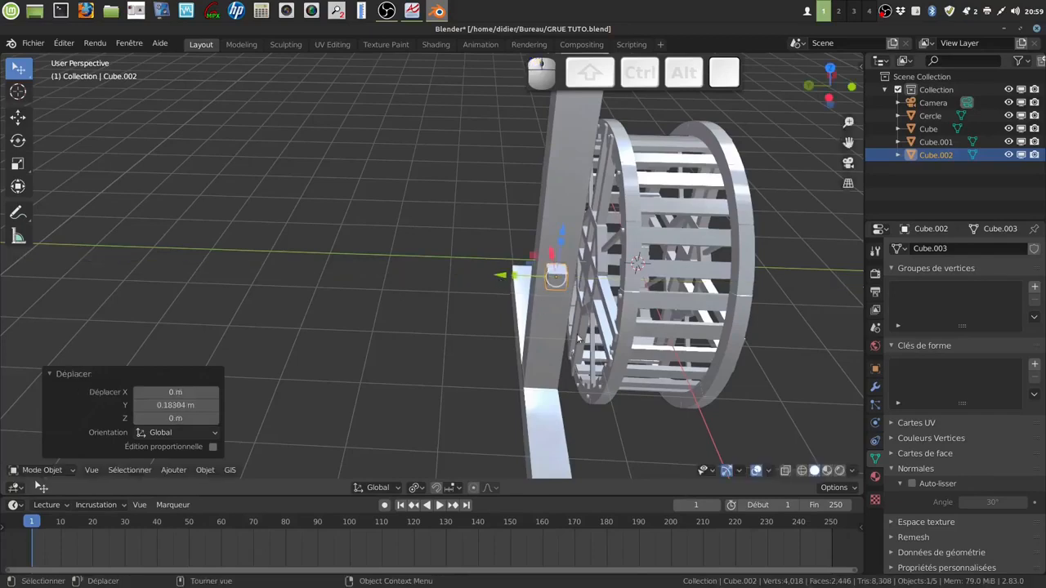
key(s)
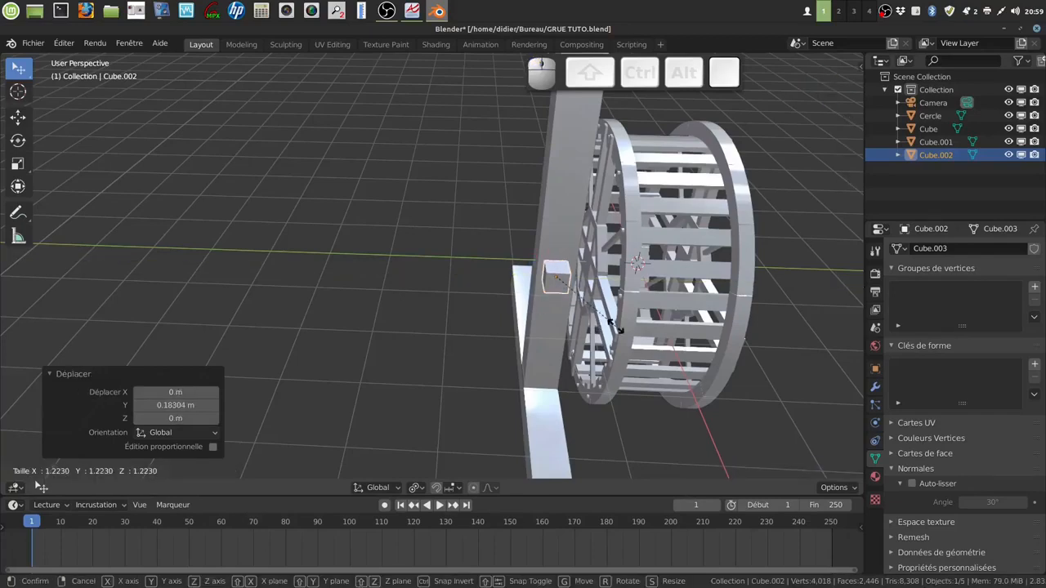
click(615, 327)
Stretch the small cube along Z by about 11.574 and again by about 1.818 to form a long, thin beam.
middle_drag(613, 329, 519, 266)
drag(546, 201, 536, 449)
scroll(596, 296, down, 5)
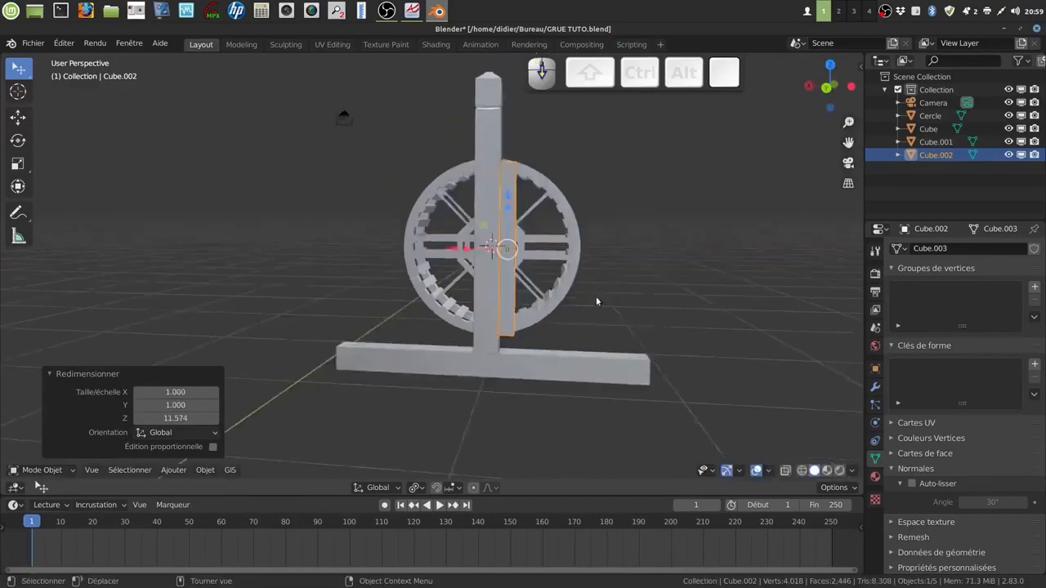
middle_drag(586, 306, 544, 336)
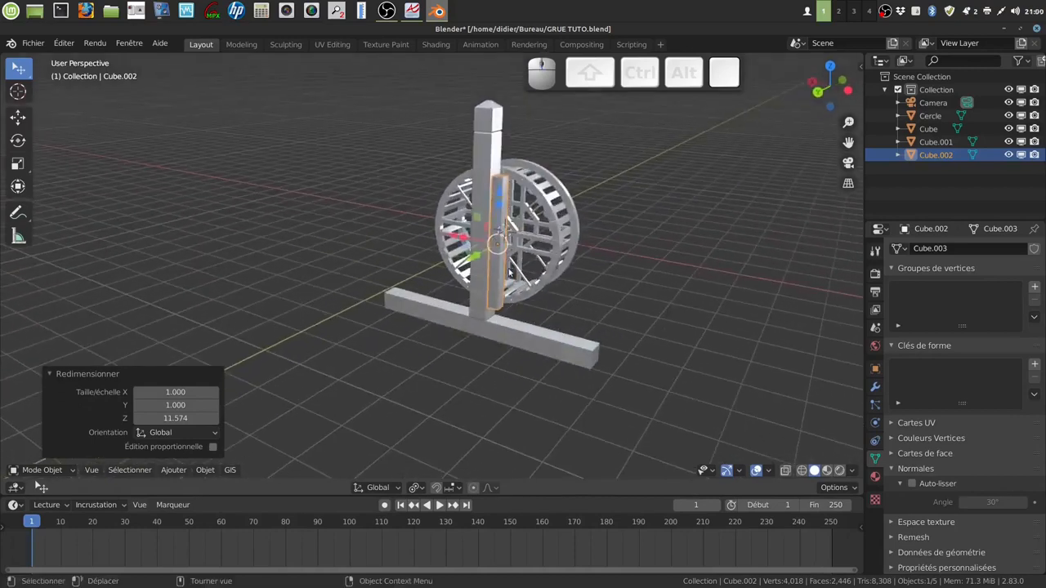
key(s)
key(z)
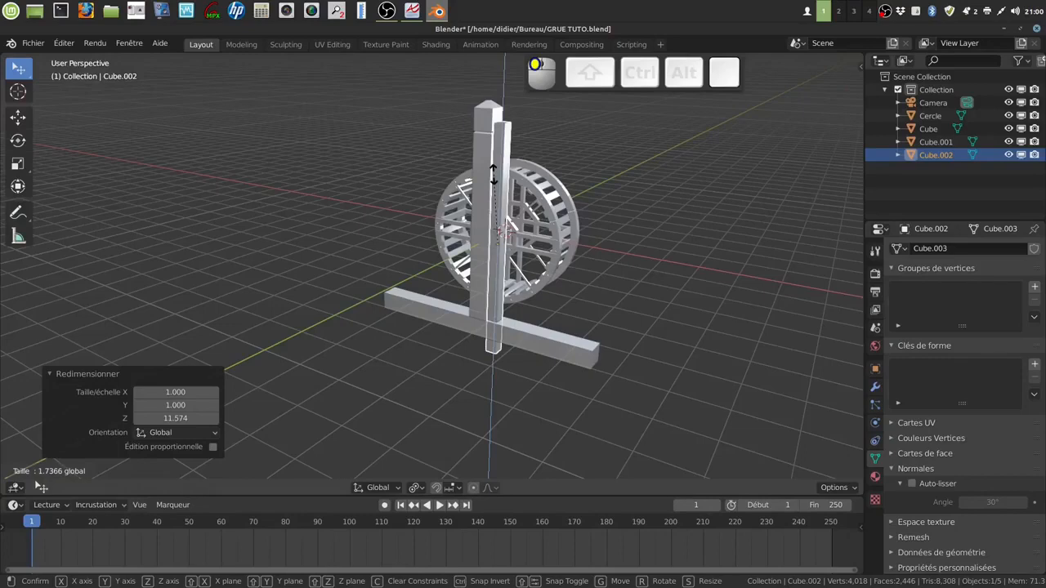
click(493, 180)
middle_drag(494, 179, 564, 288)
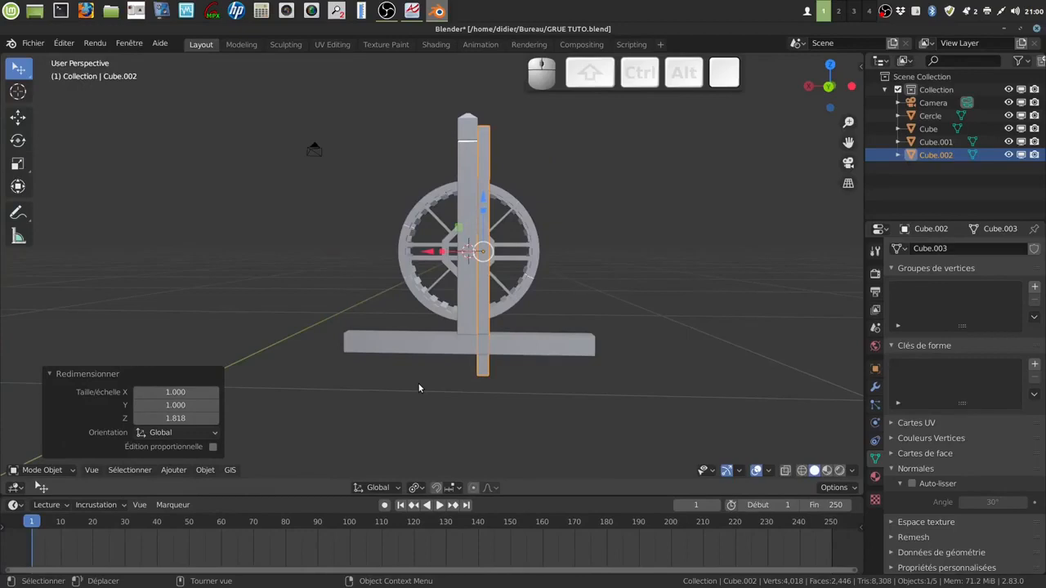
Rotate the thin beam about -32° in the back view and shift it along negative X to form a diagonal brace from post to base beam.
key(KP_1)
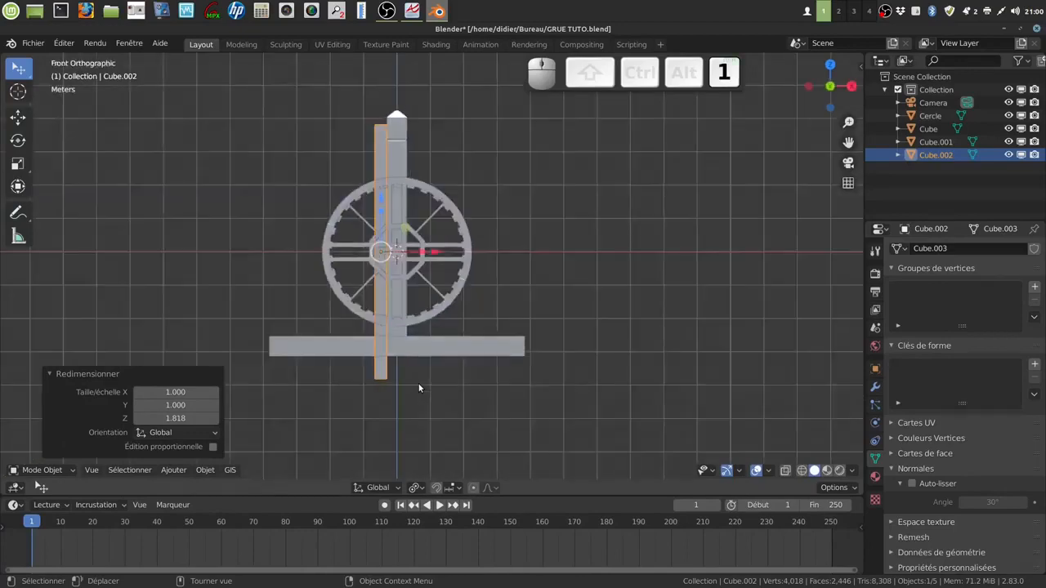
key(ctrl+KP_1)
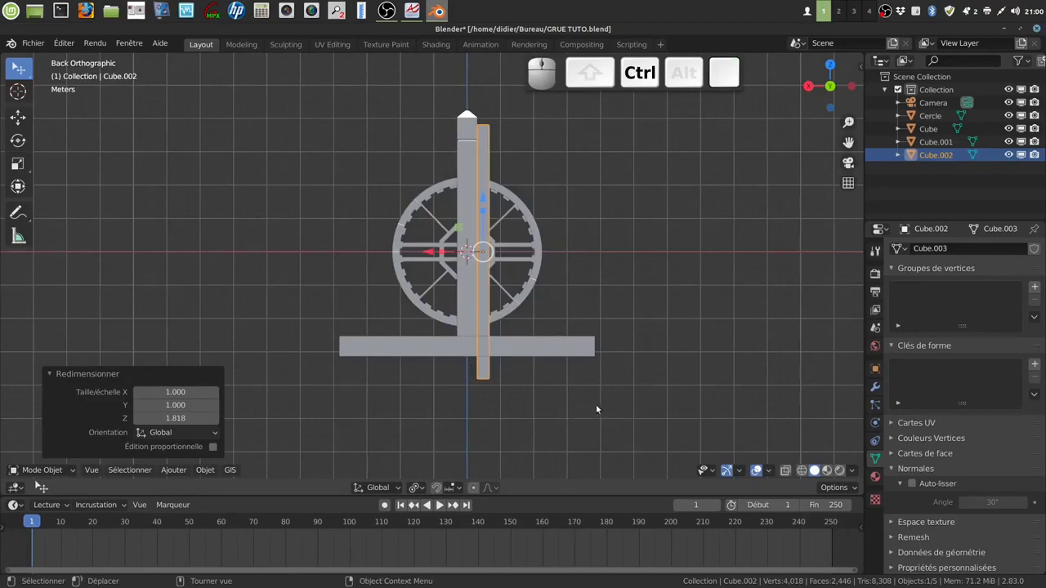
key(r)
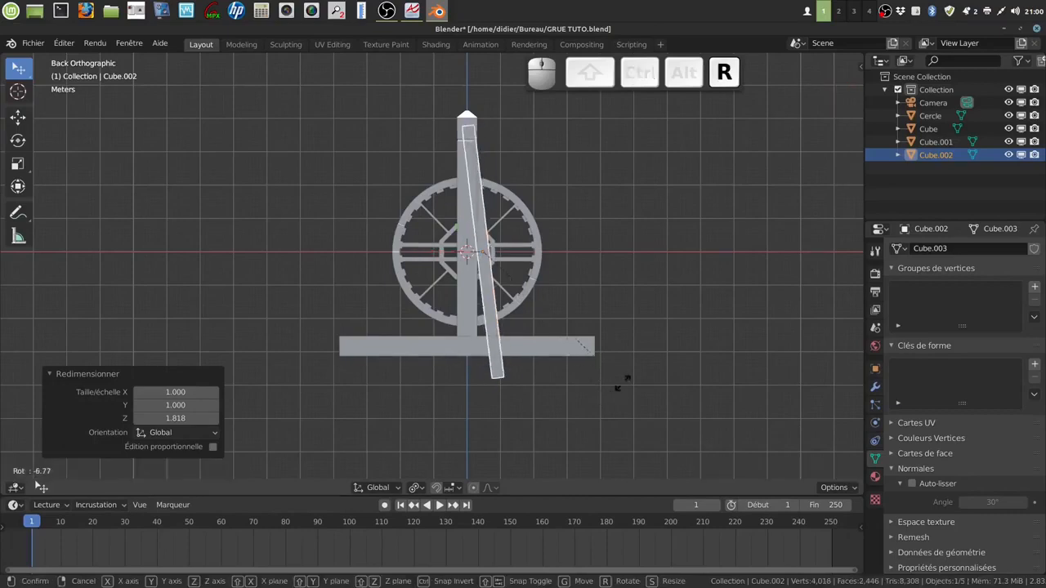
click(666, 310)
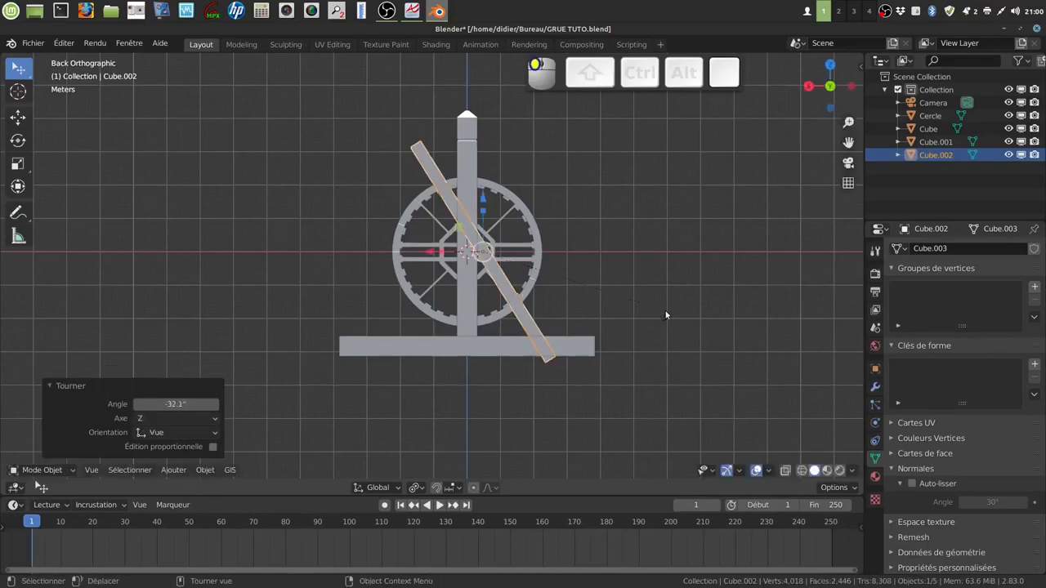
click(136, 409)
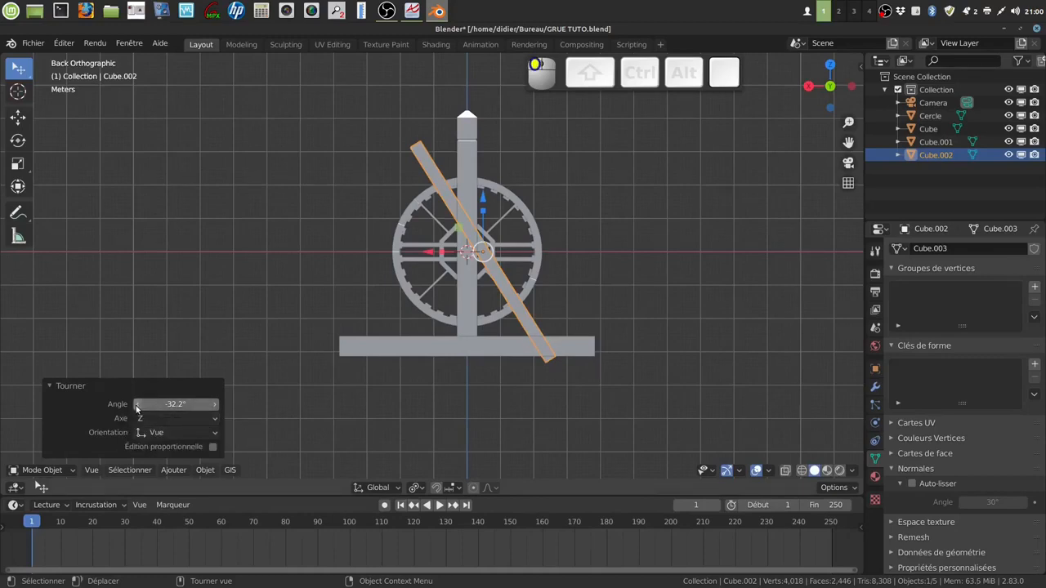
click(214, 406)
drag(427, 251, 449, 252)
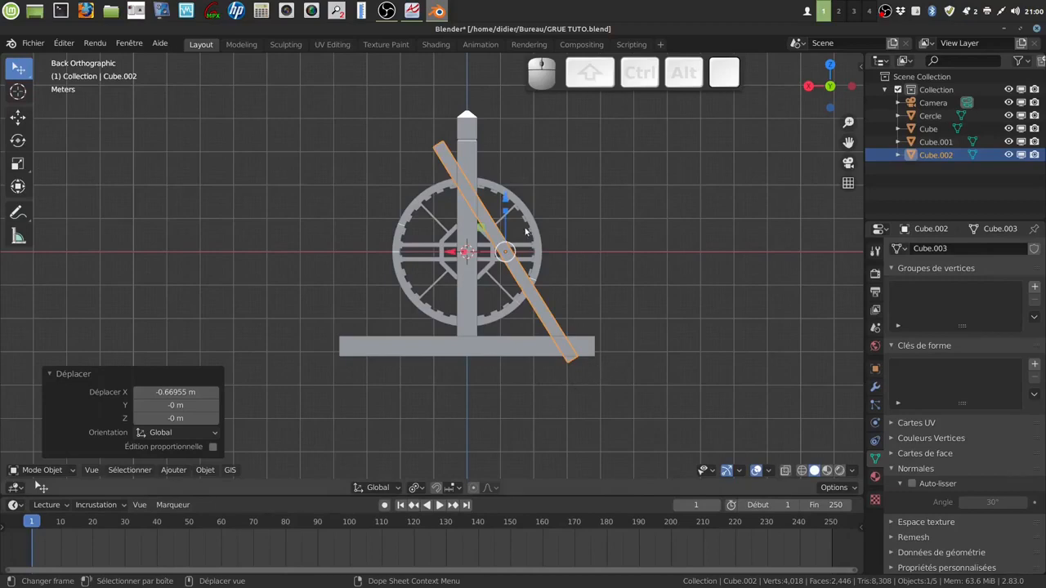
drag(585, 358, 602, 360)
Lengthen the base beam along X by a factor of about 1.16 so it extends beyond the foot of the brace.
middle_drag(603, 360, 558, 335)
click(557, 333)
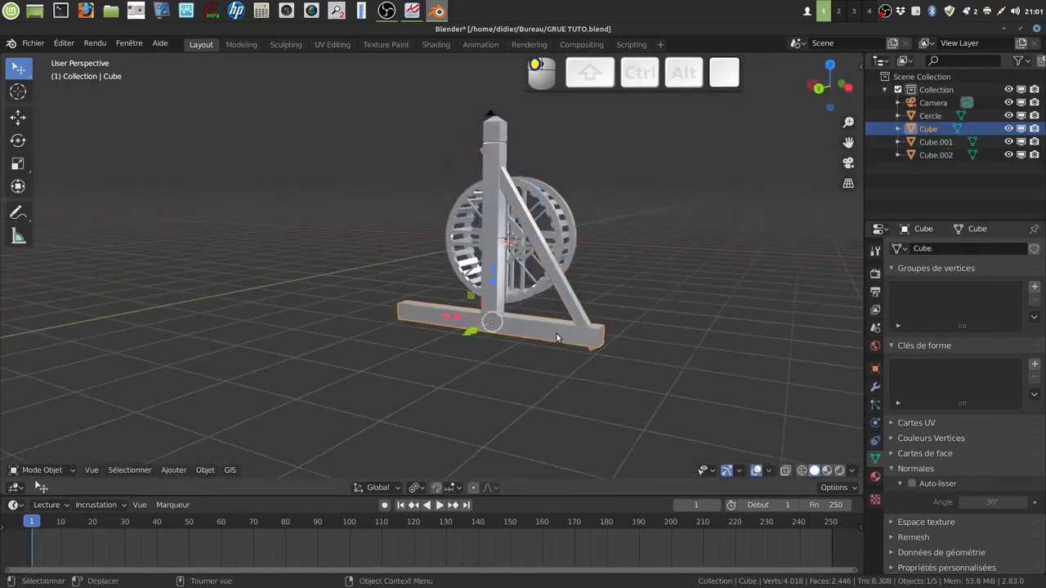
key(s)
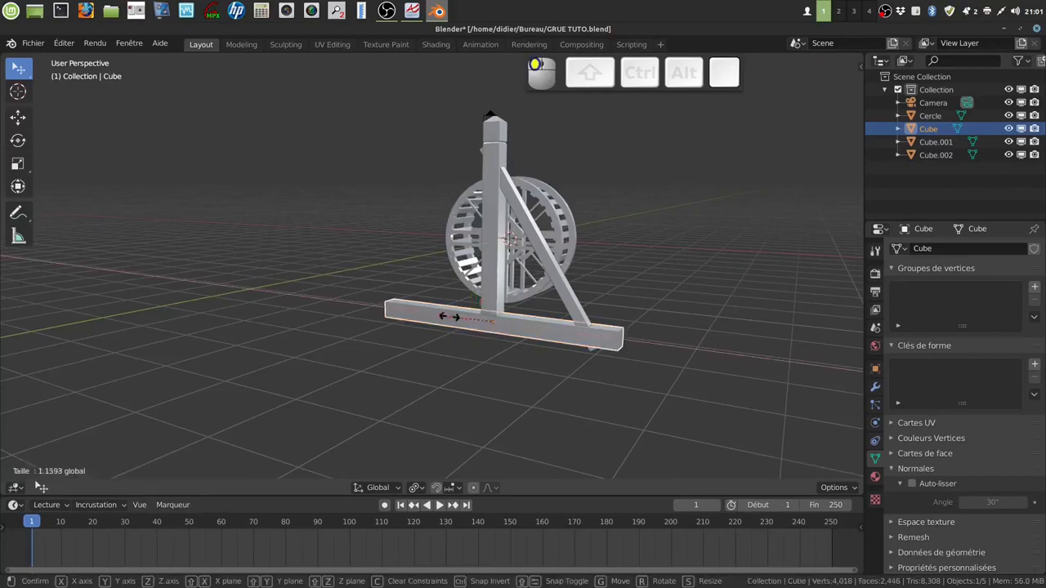
click(466, 322)
middle_drag(466, 322, 521, 338)
Set the transform orientation to Normal and shorten the diagonal brace along its own Z axis to about 0.874.
click(564, 296)
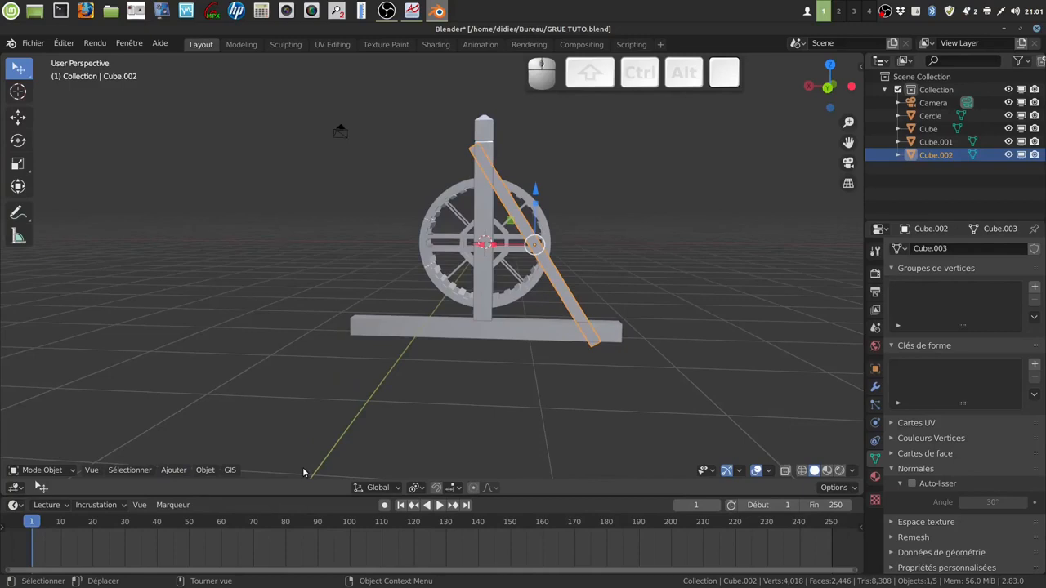
key(ctrl+KP_1)
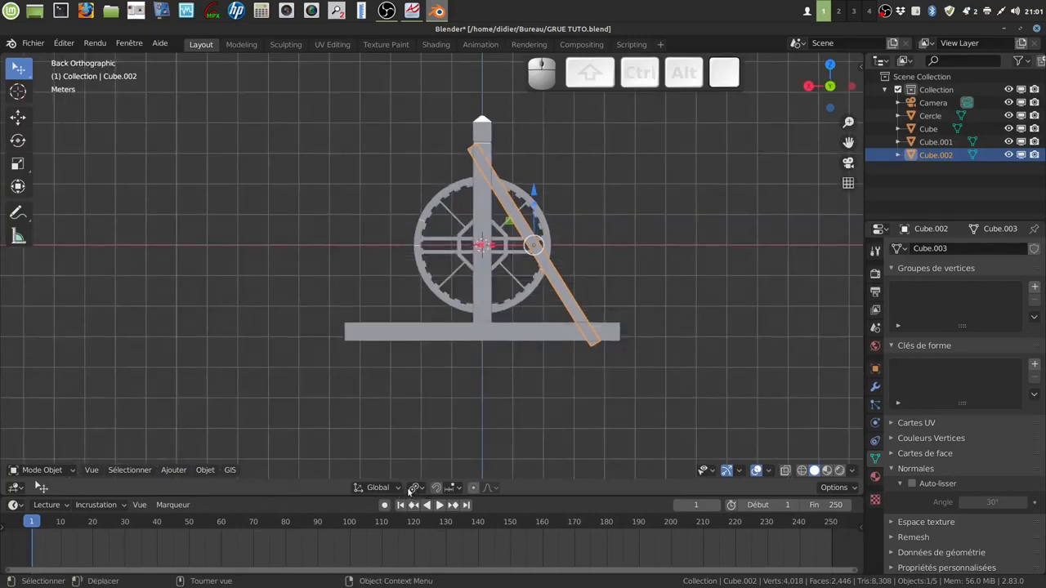
click(378, 488)
click(360, 423)
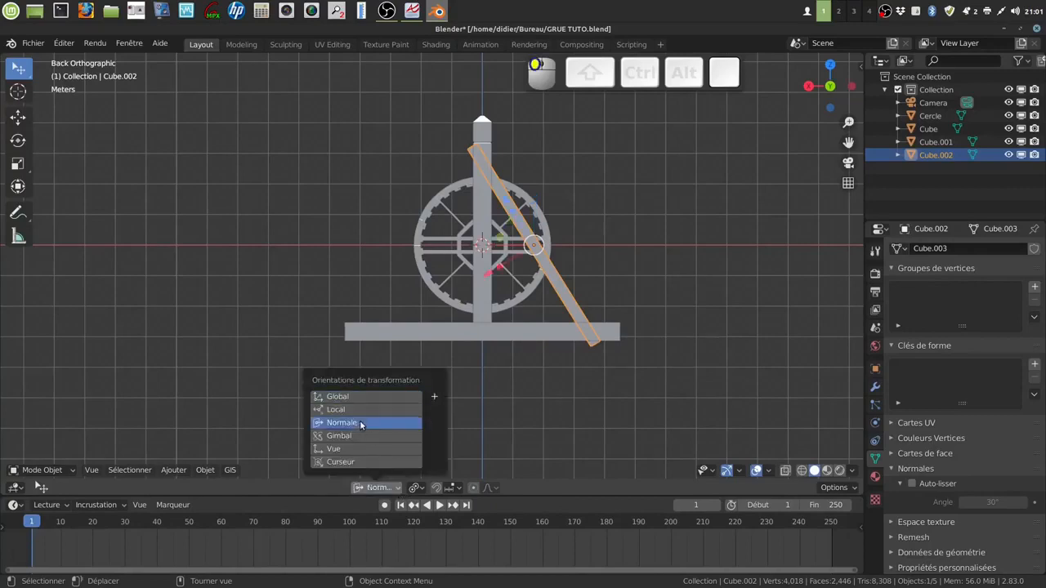
key(s)
key(z)
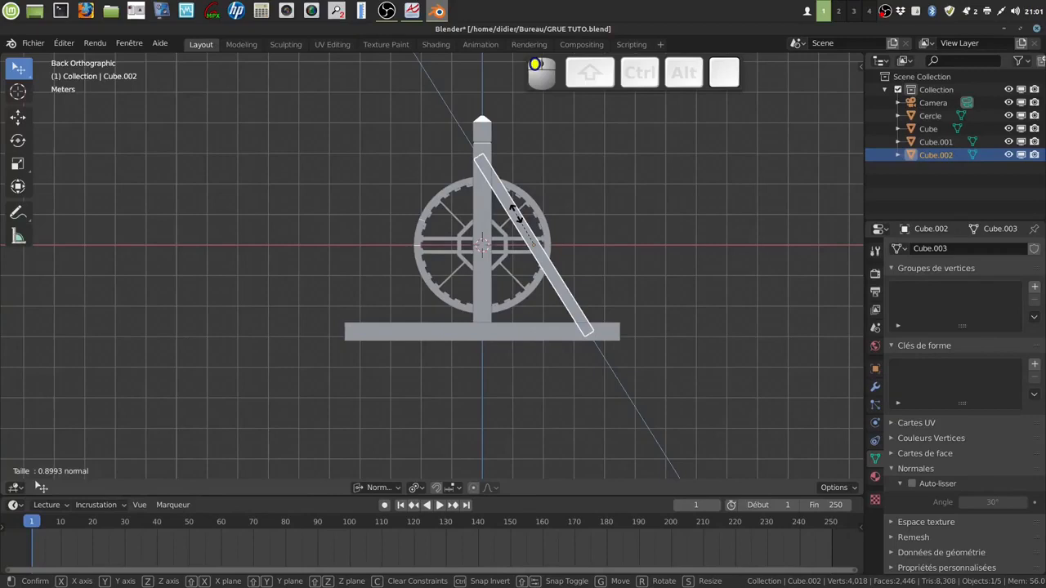
click(517, 214)
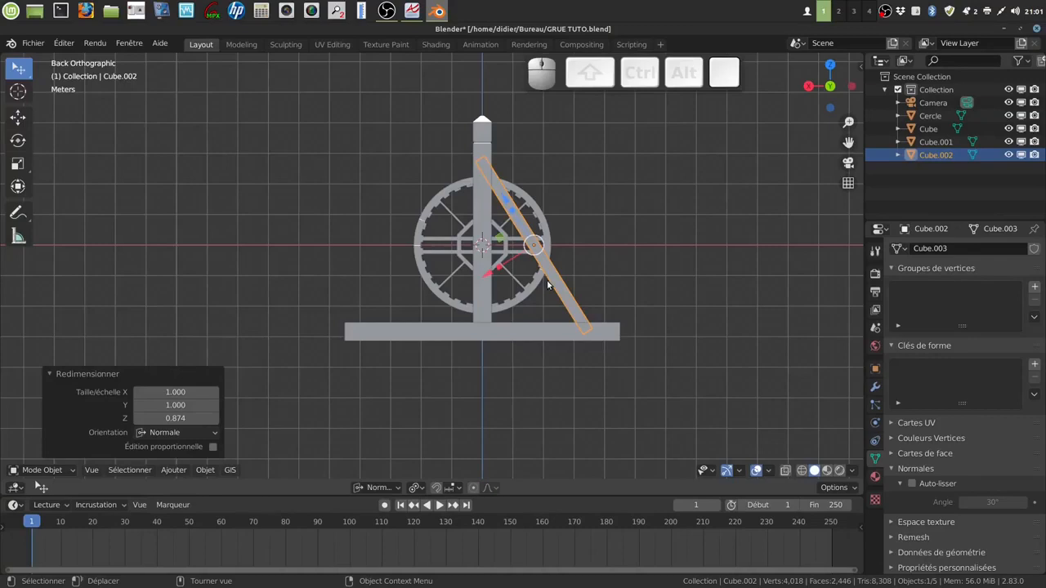
Set the transform pivot point to Barycentre (median point) and the transform orientation back to Global.
click(421, 489)
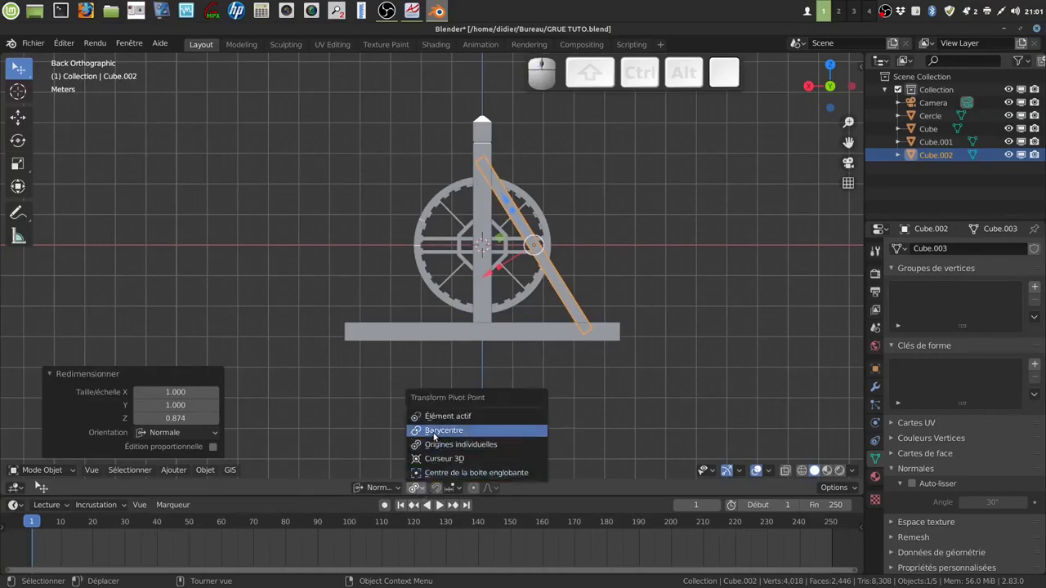
click(433, 433)
click(378, 488)
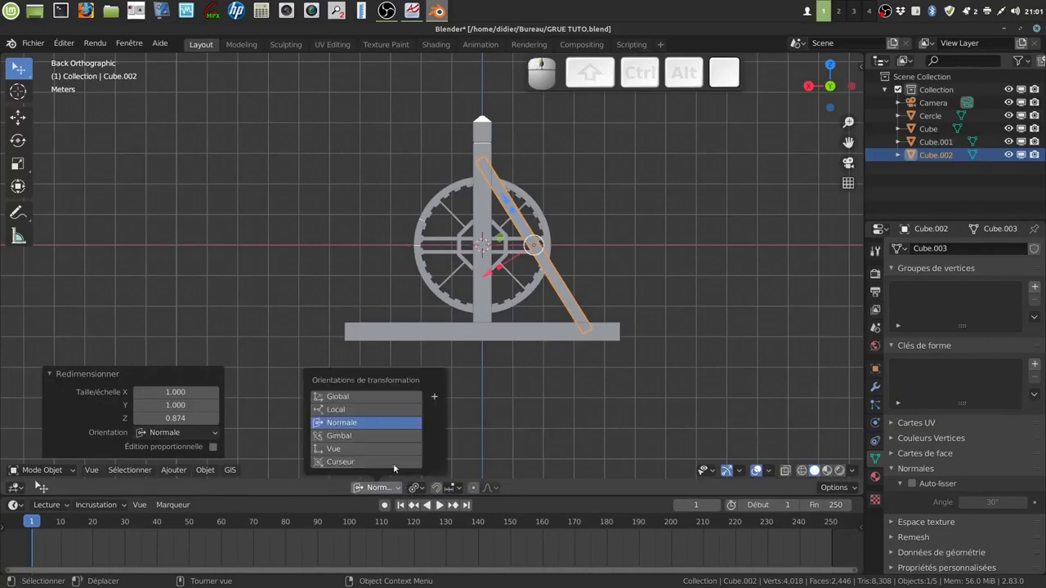
click(360, 396)
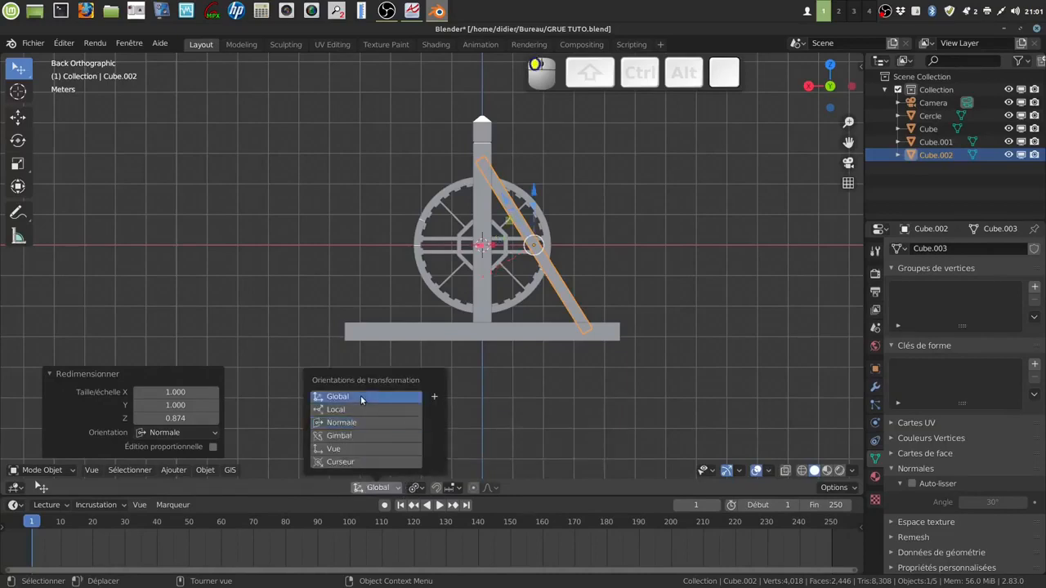
click(418, 488)
click(450, 431)
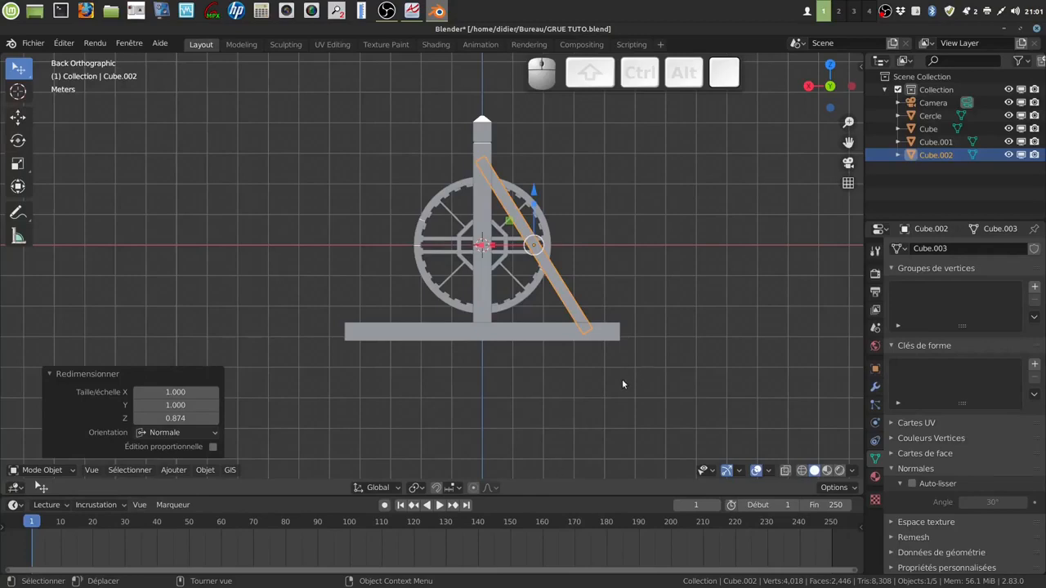
Duplicate the diagonal brace in place and rotate the copy 180° about the global Z axis.
key(shift)
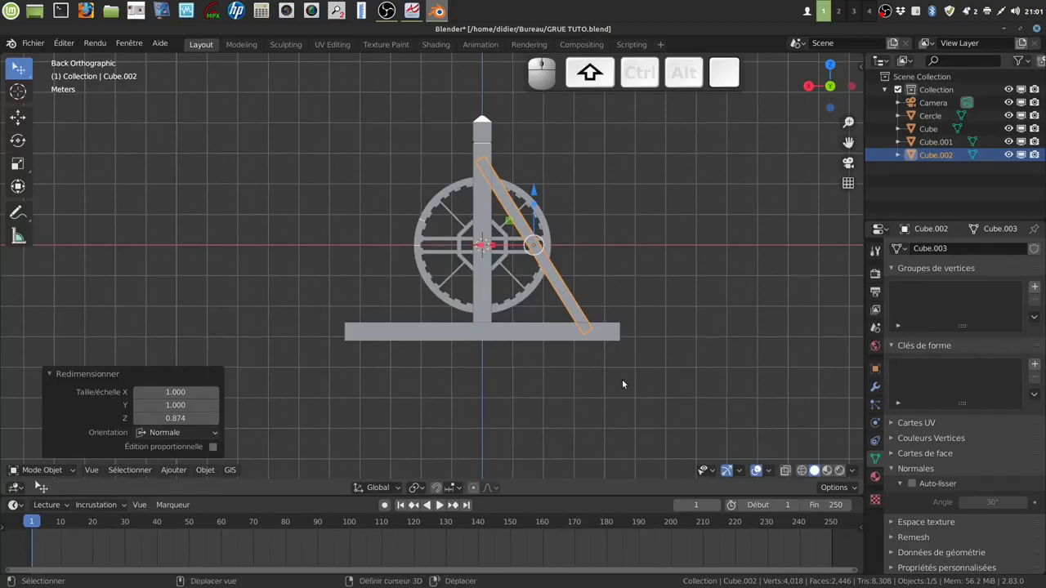
key(shift+d)
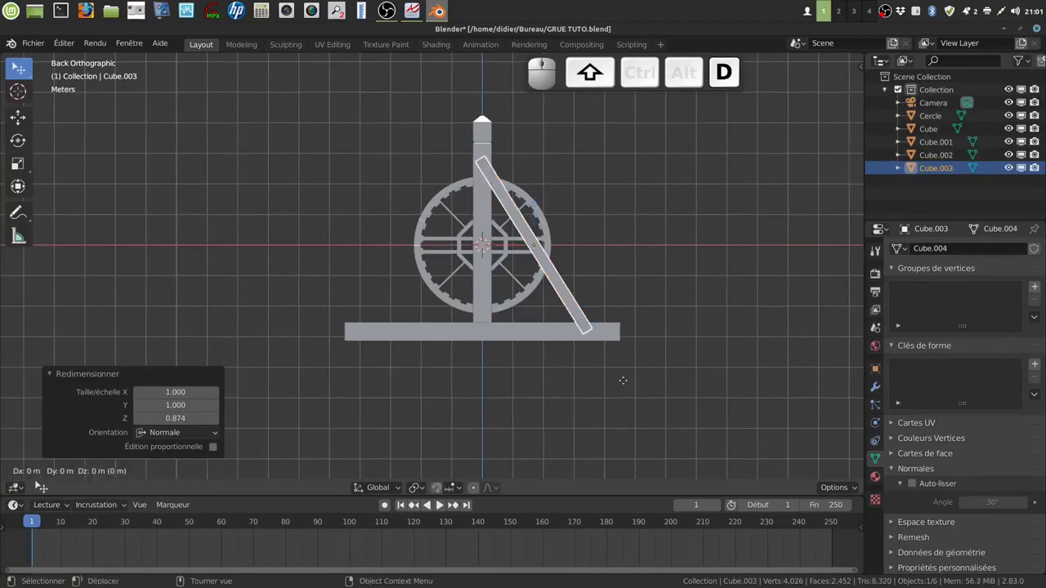
click(623, 380)
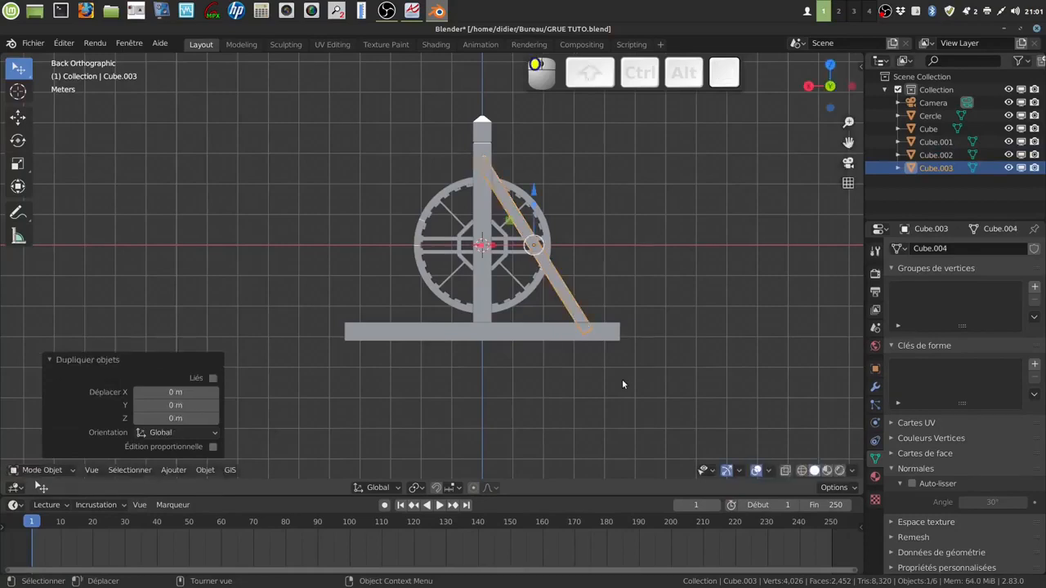
key(r)
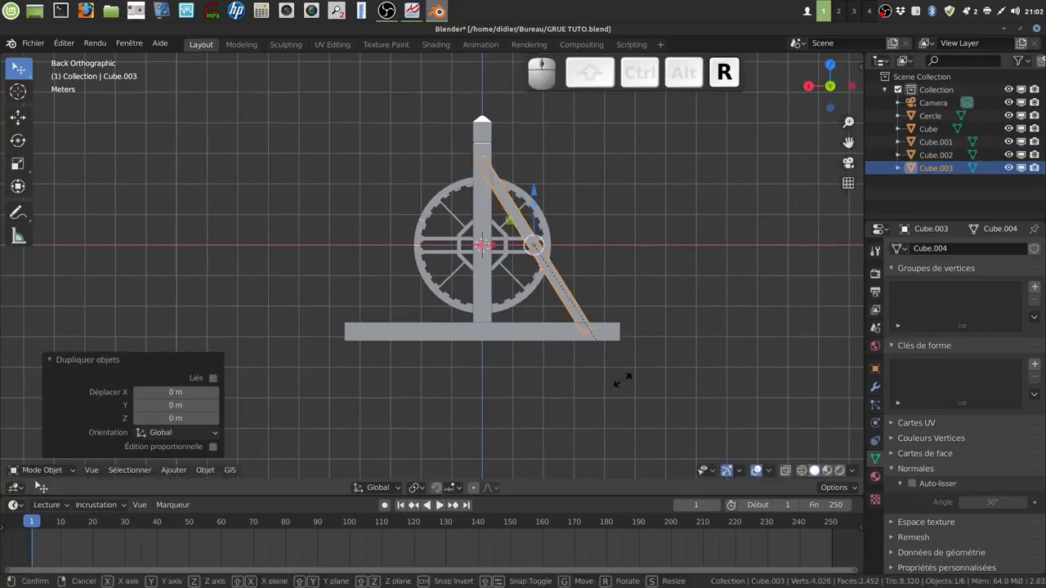
key(z)
key(1)
key(8)
key(0)
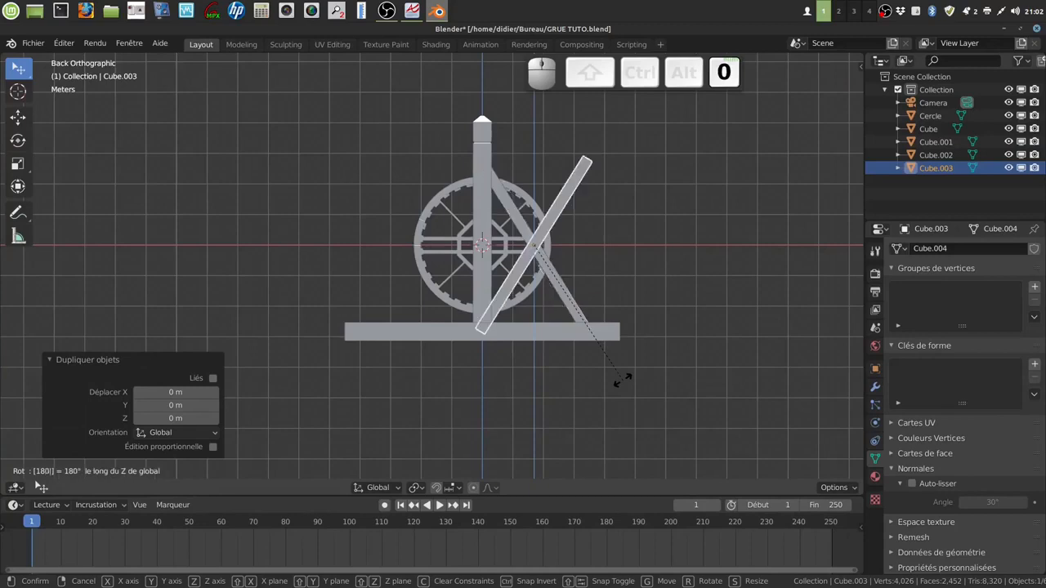
click(623, 378)
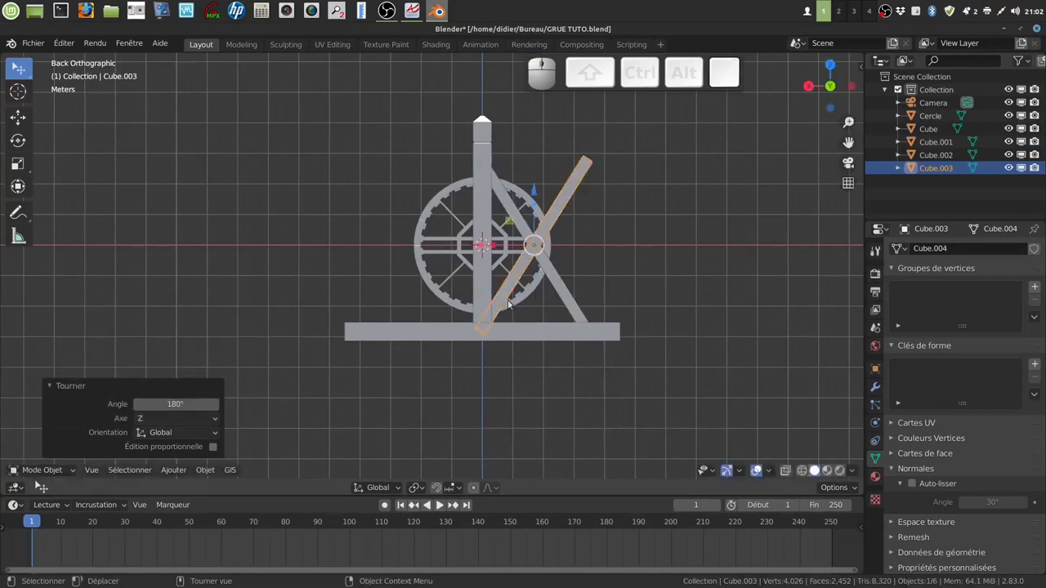
Move the rotated brace copy about 3.368 m along X to mirror the first brace on the other side of the post.
key(g)
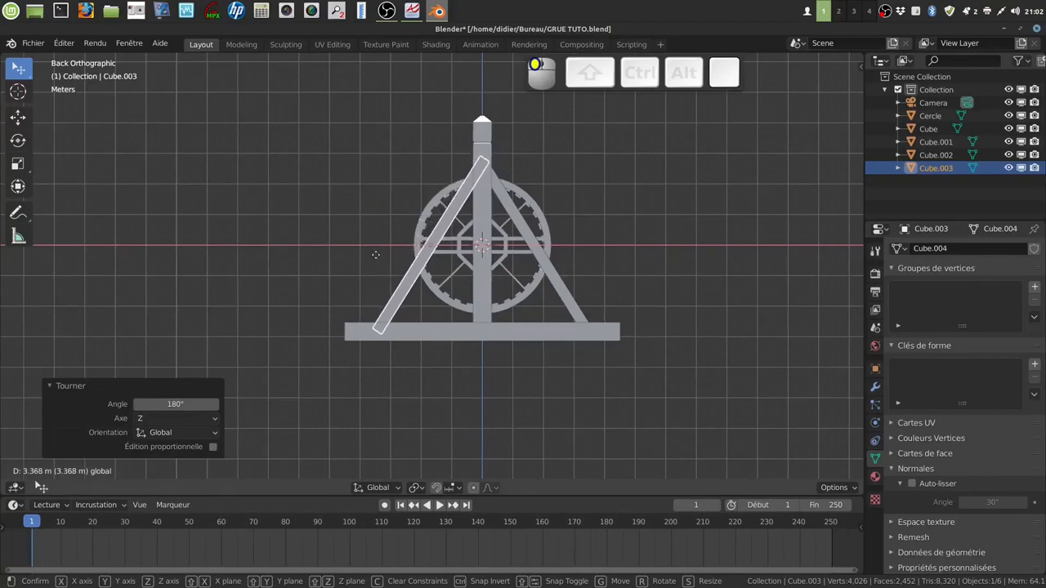
click(375, 255)
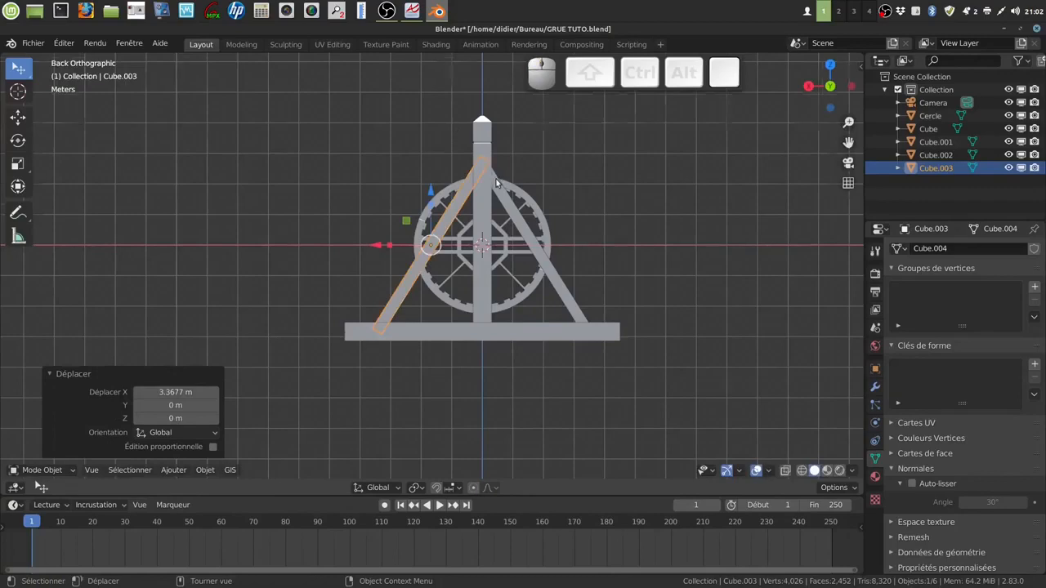
scroll(496, 179, up, 2)
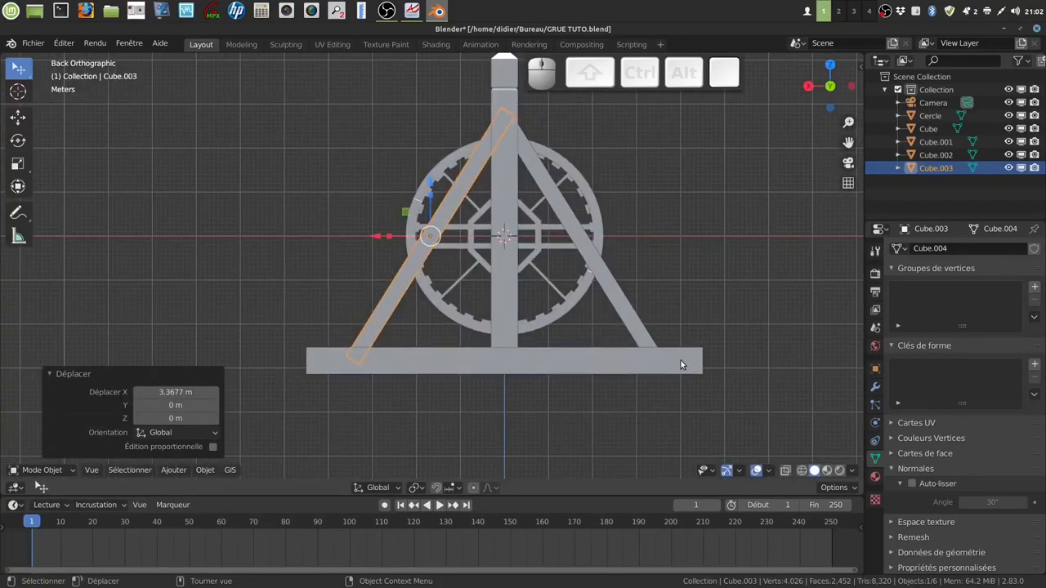
Select both diagonal braces and join them into a single object.
middle_drag(637, 269, 634, 301)
shift+click(572, 294)
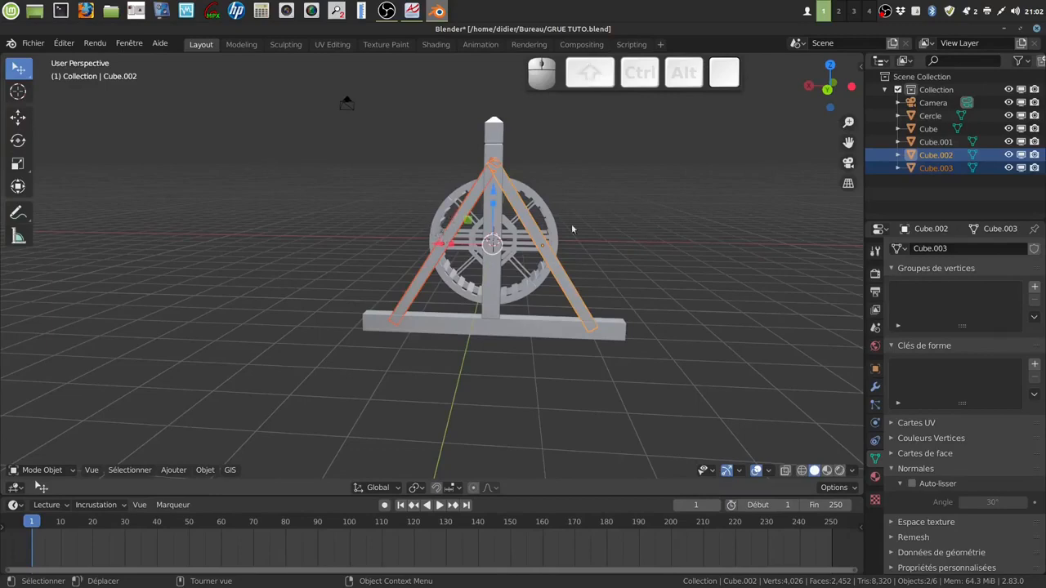
right_click(655, 211)
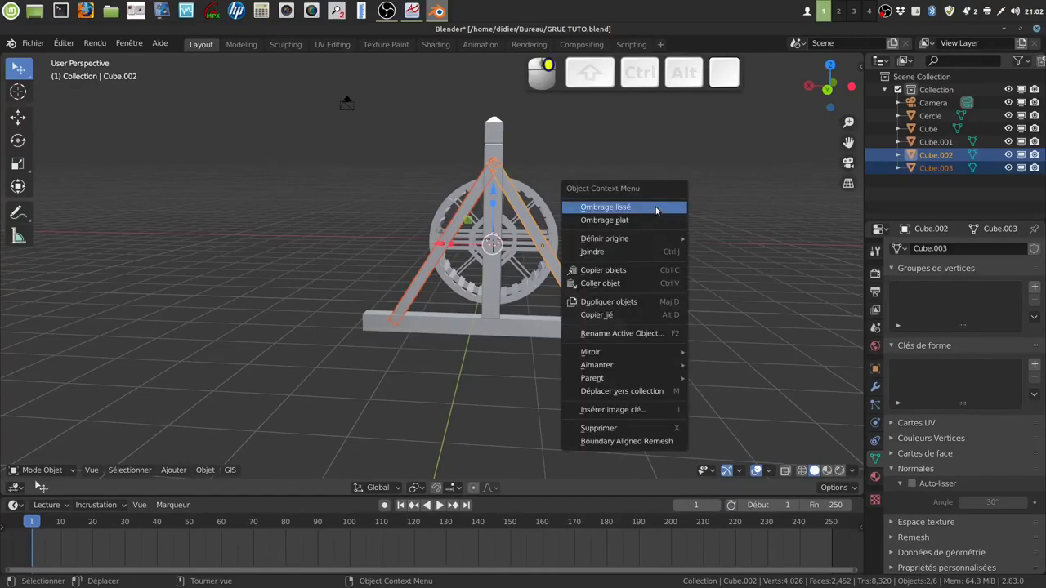
click(651, 255)
Join the vertical post and the base beam into a single object.
mouse_move(652, 264)
middle_down()
mouse_move(642, 256)
mouse_move(637, 269)
mouse_move(642, 260)
middle_up()
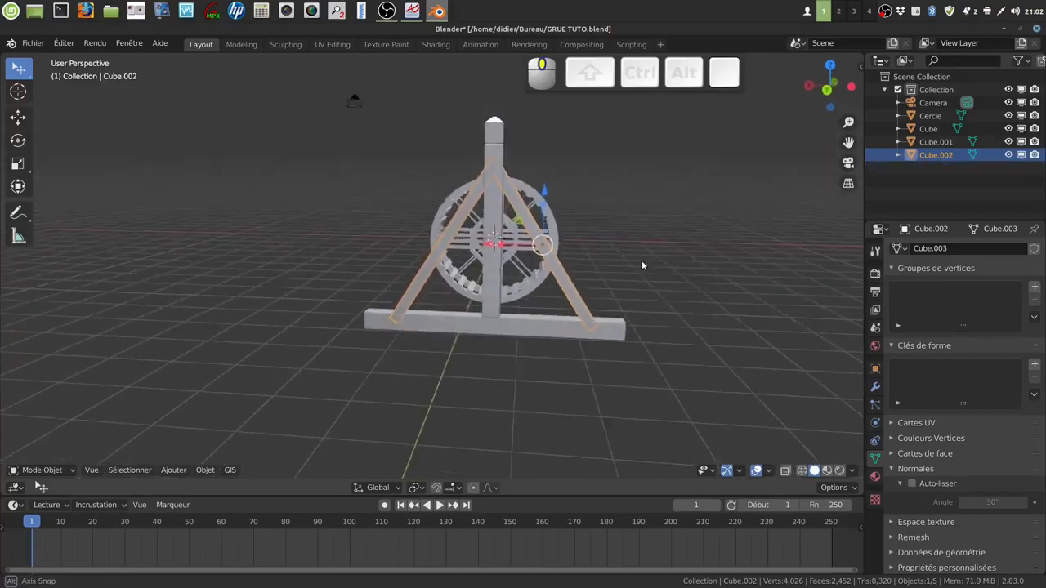
click(492, 306)
shift+click(531, 320)
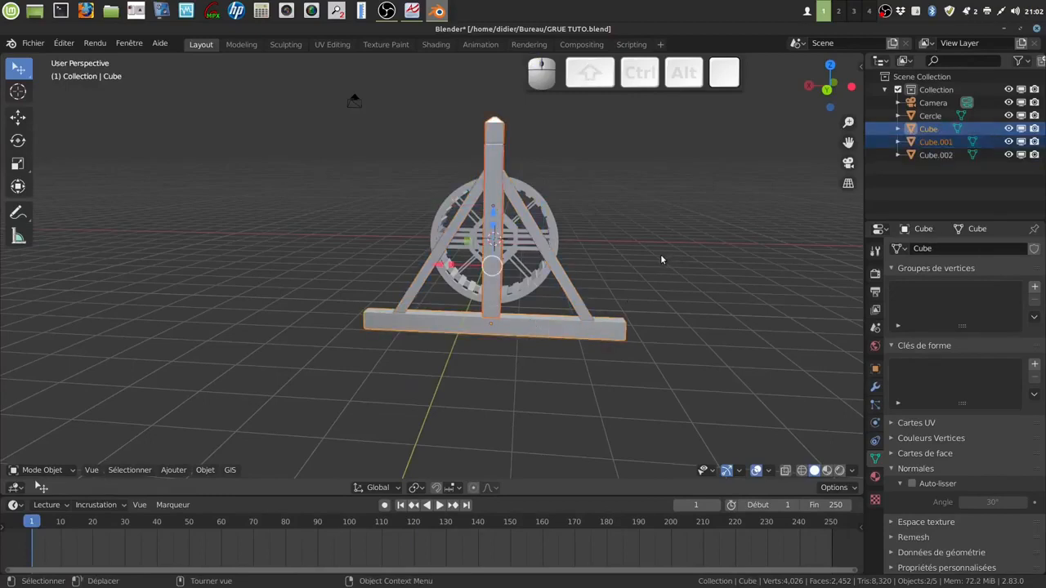
right_click(679, 272)
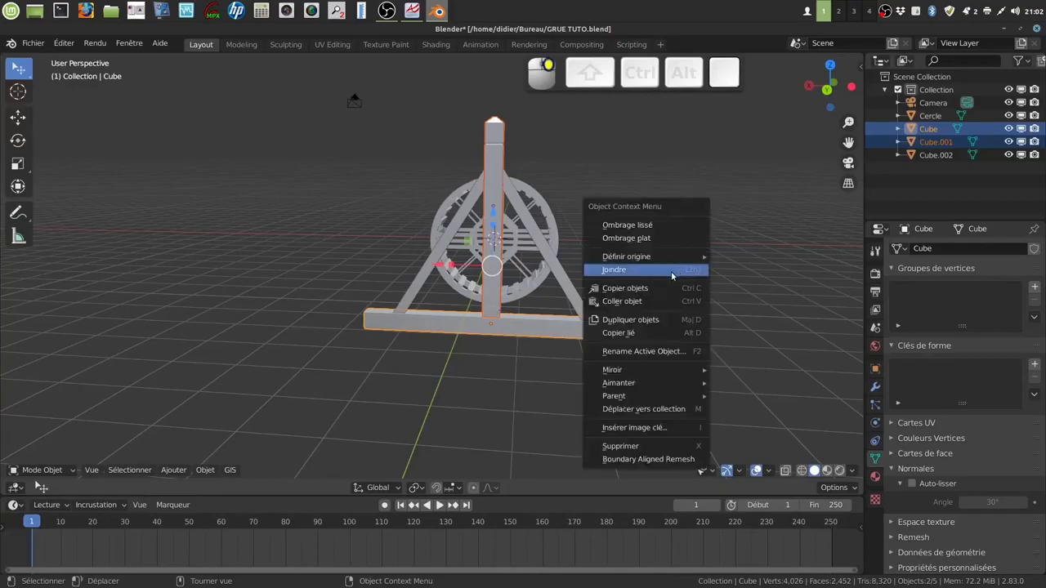
click(671, 271)
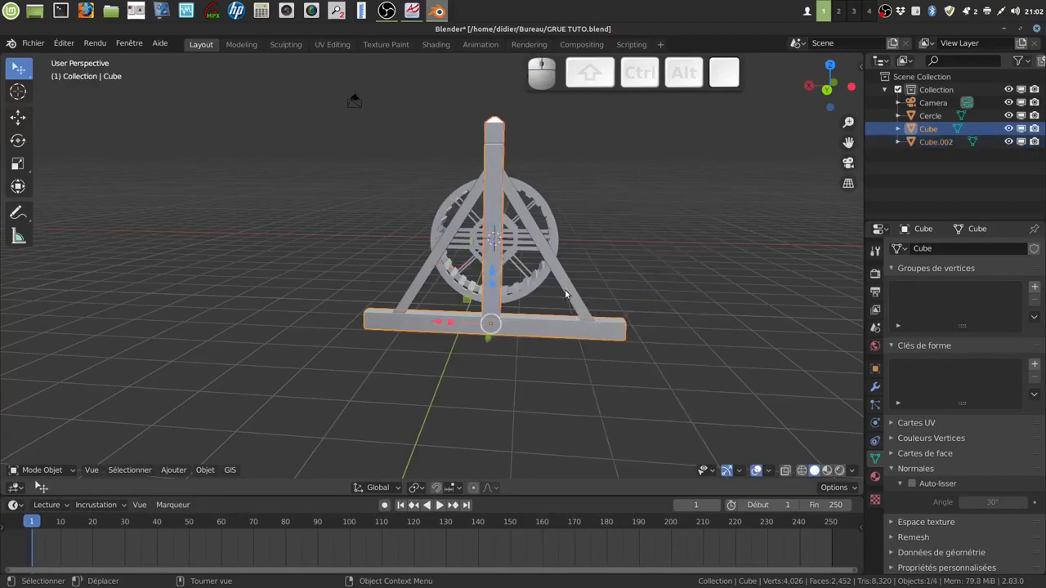
Merge the braces into the post-and-beam object with a Boolean union, then clear the selection.
click(567, 298)
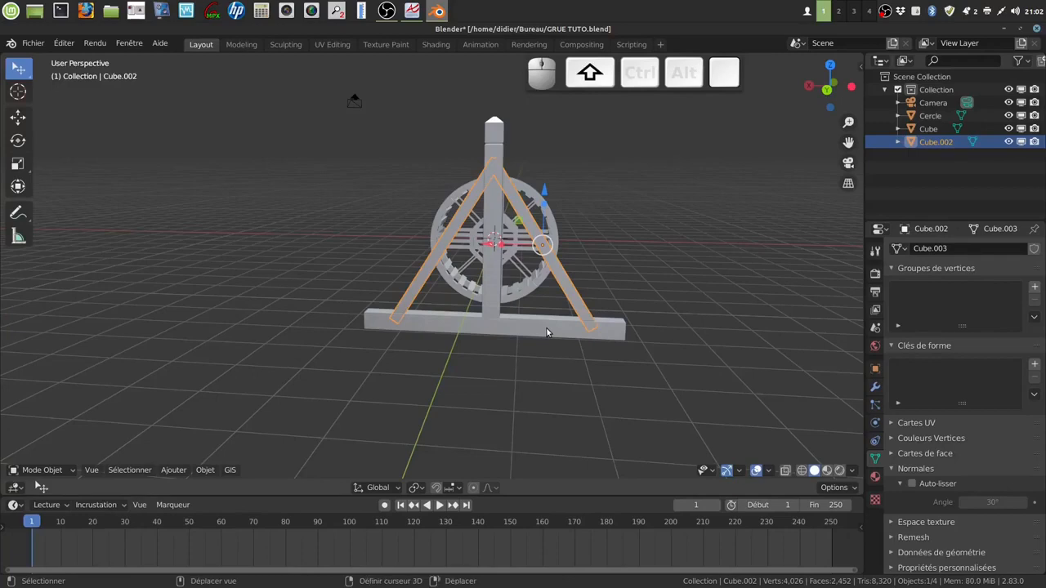
shift+click(548, 328)
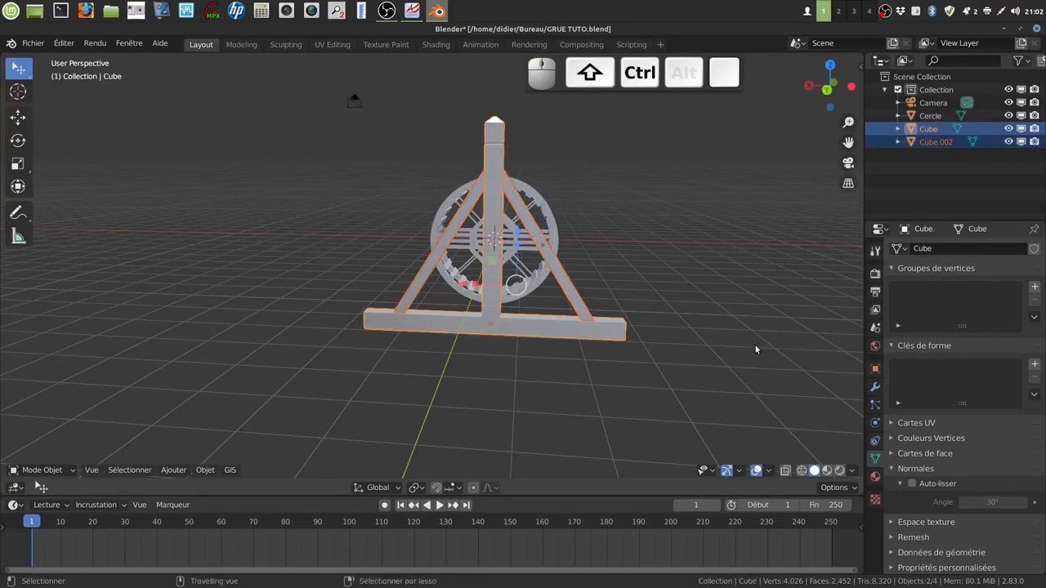
key(ctrl+shift+KP_Add)
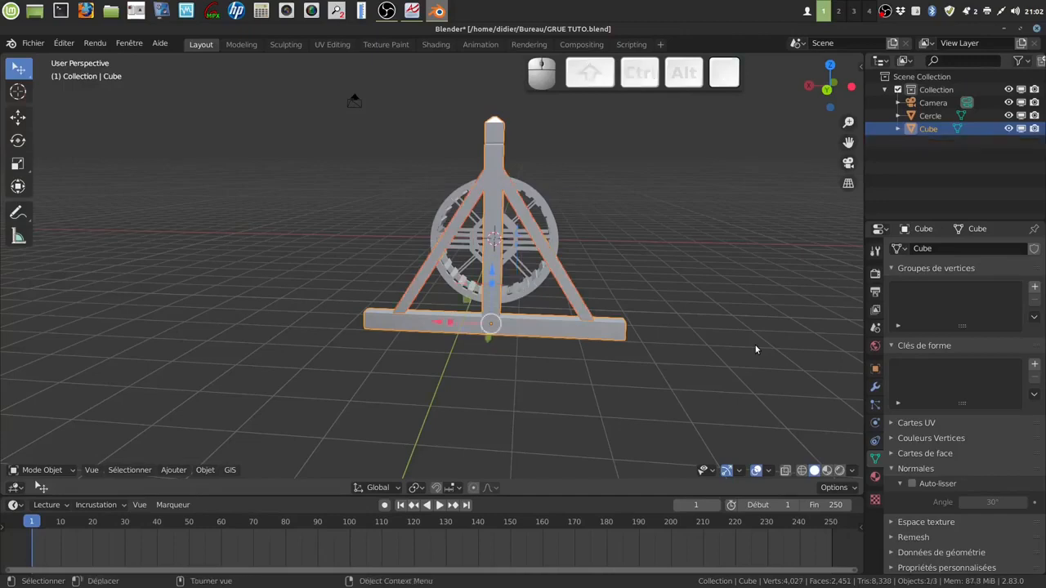
click(724, 284)
Select the merged support frame and scale it down uniformly to about 0.845.
middle_drag(695, 285, 603, 297)
scroll(560, 370, up, 3)
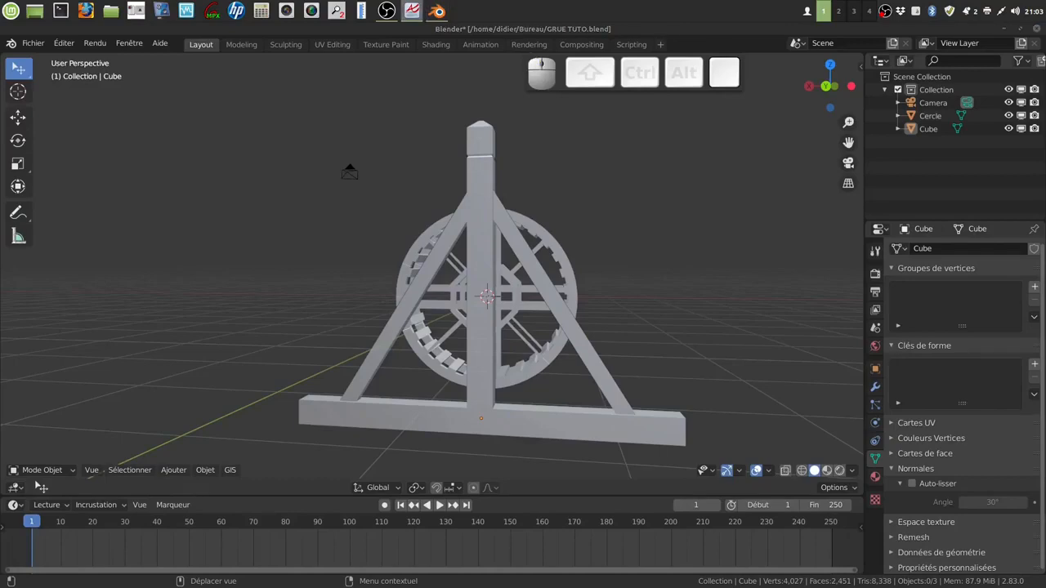
click(542, 421)
middle_drag(544, 420, 579, 379)
scroll(591, 389, down, 2)
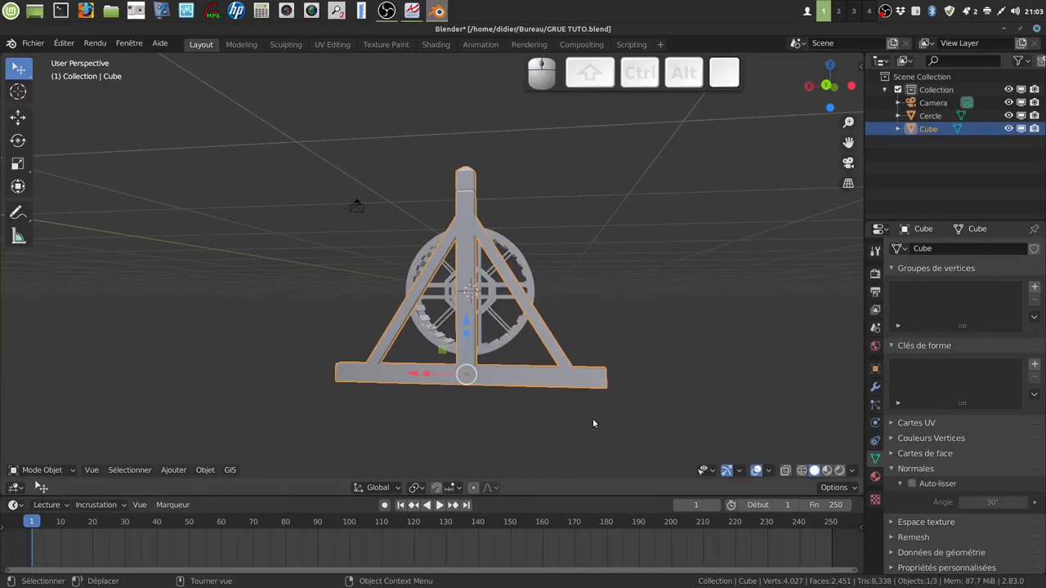
key(s)
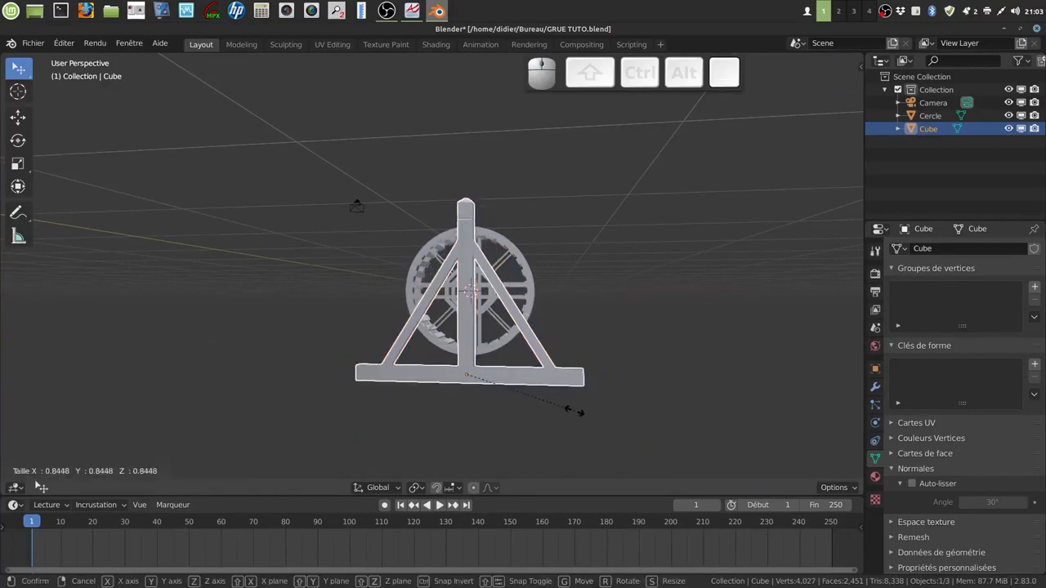
click(572, 411)
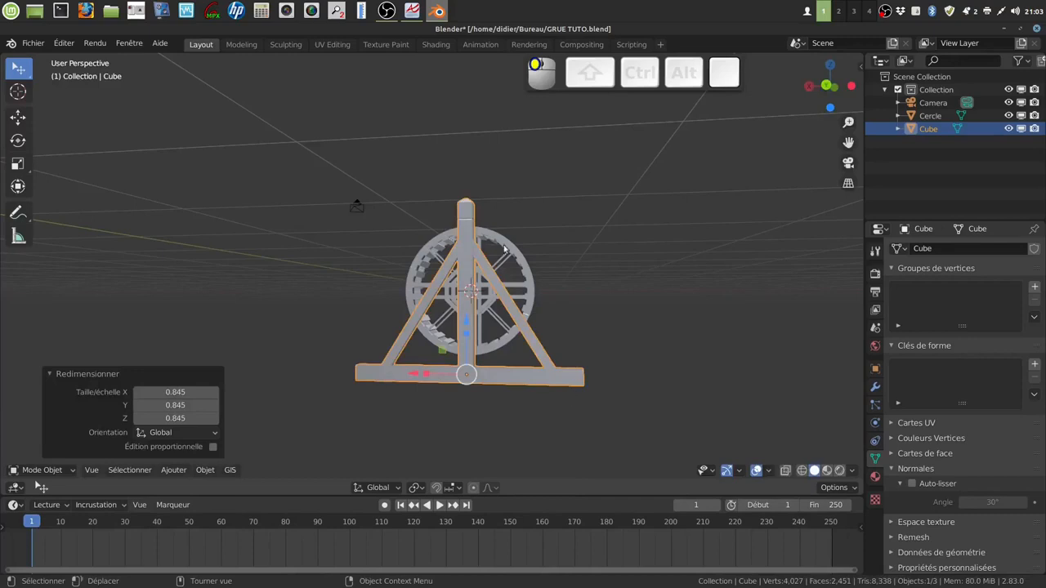
Raise the support frame about 0.273 m along Z and check its alignment with the wheel in the front view.
middle_drag(529, 308, 469, 320)
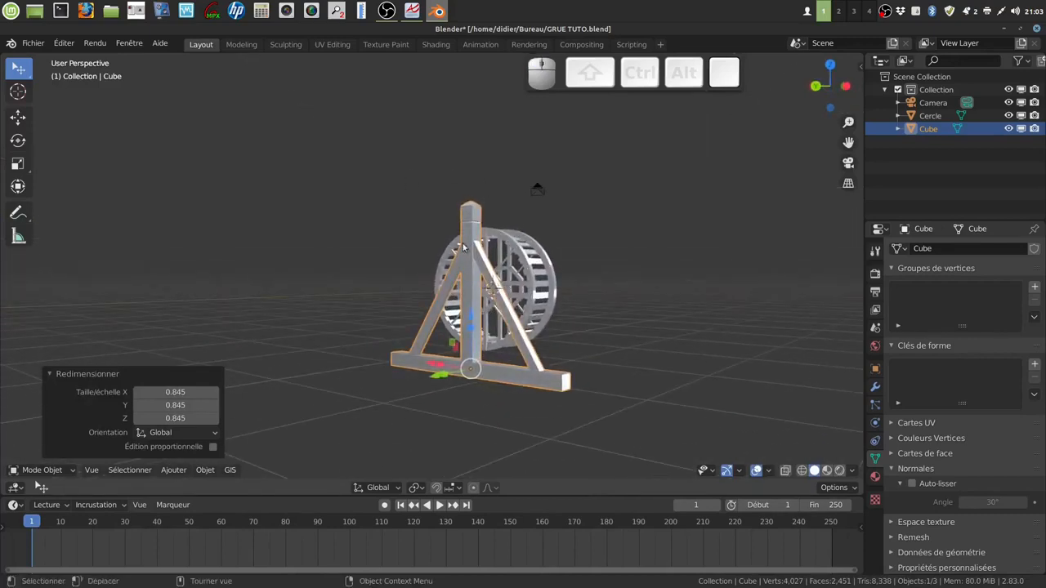
drag(469, 320, 473, 311)
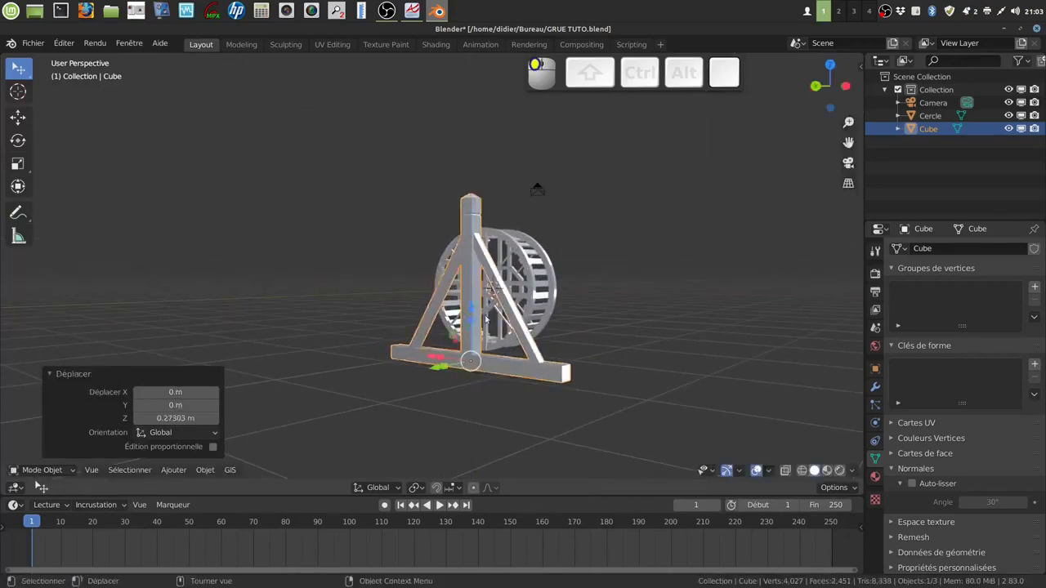
scroll(484, 316, up, 3)
middle_drag(494, 427, 549, 411)
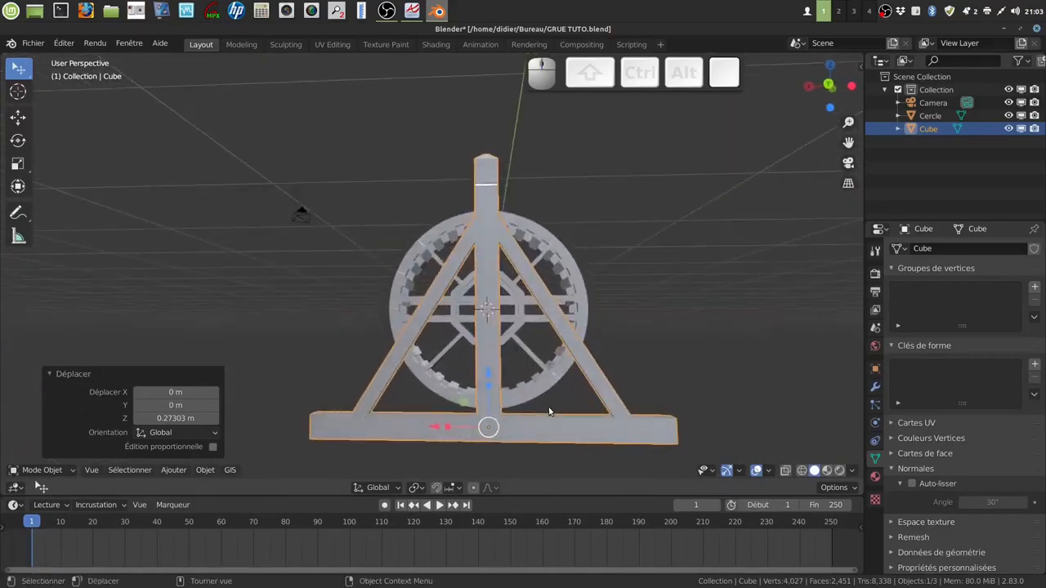
key(KP_1)
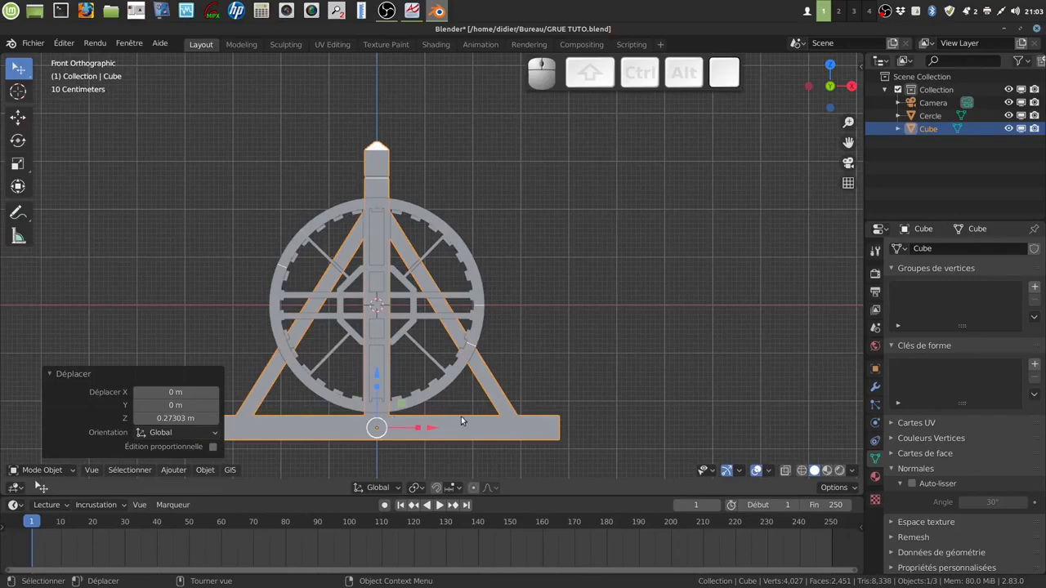
Duplicate the support frame, move the copy about -4.47 m along Y to the wheel's opposite side, and clear the selection.
middle_drag(556, 432, 515, 371)
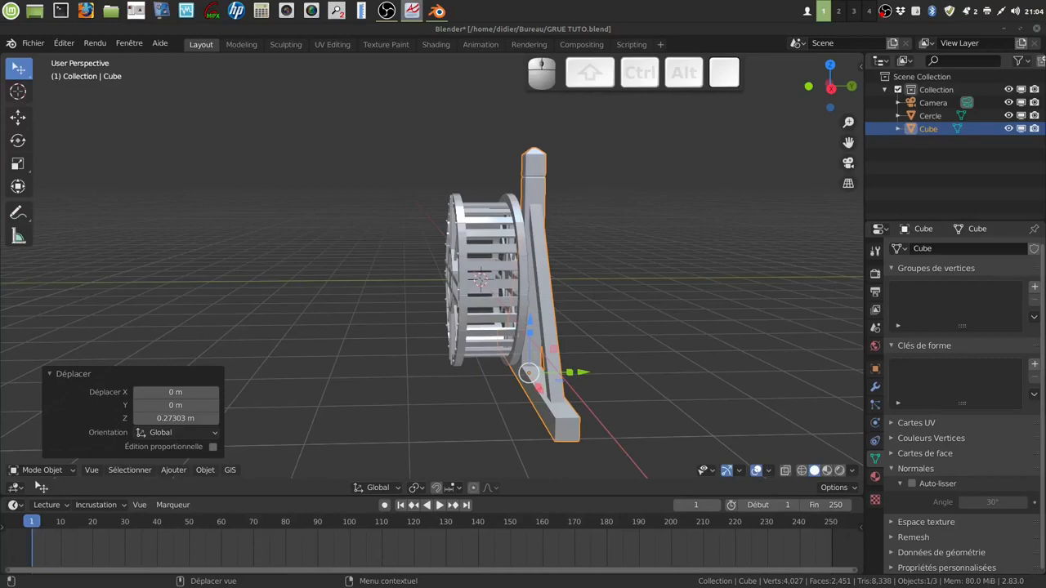
middle_drag(371, 286, 532, 251)
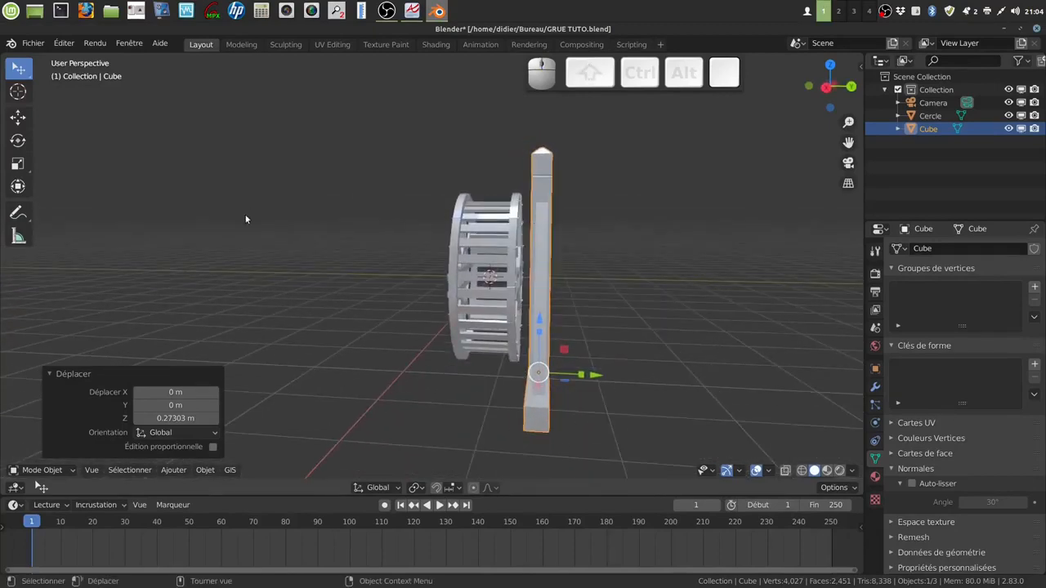
middle_drag(464, 334, 500, 327)
middle_drag(472, 338, 471, 330)
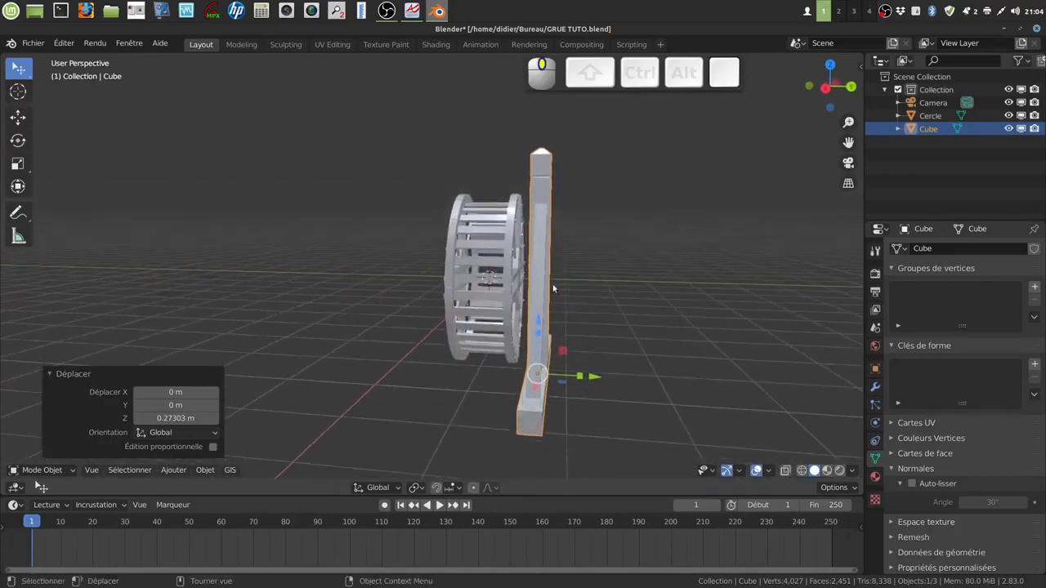
click(541, 259)
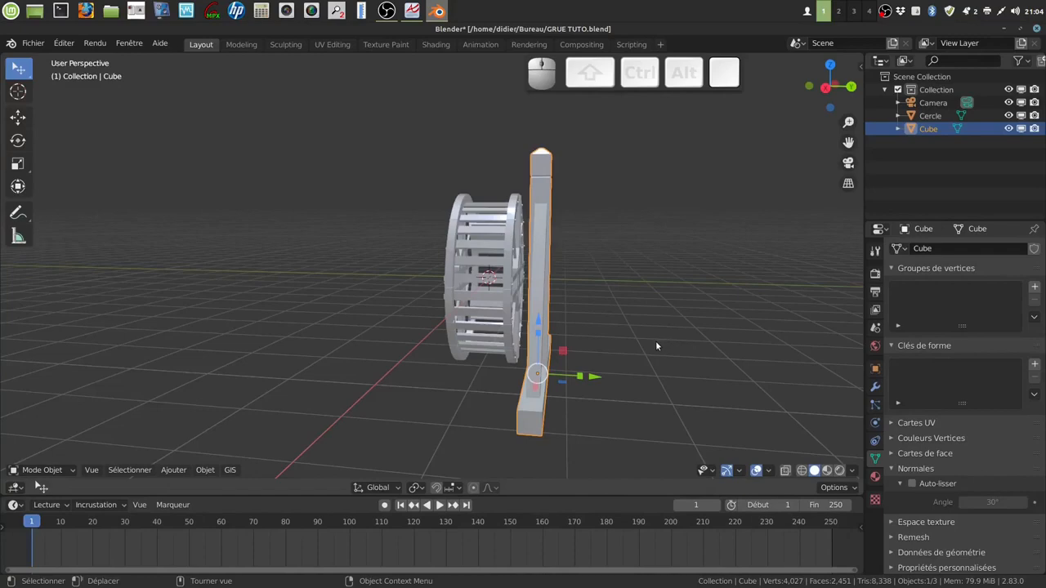
key(KP_3)
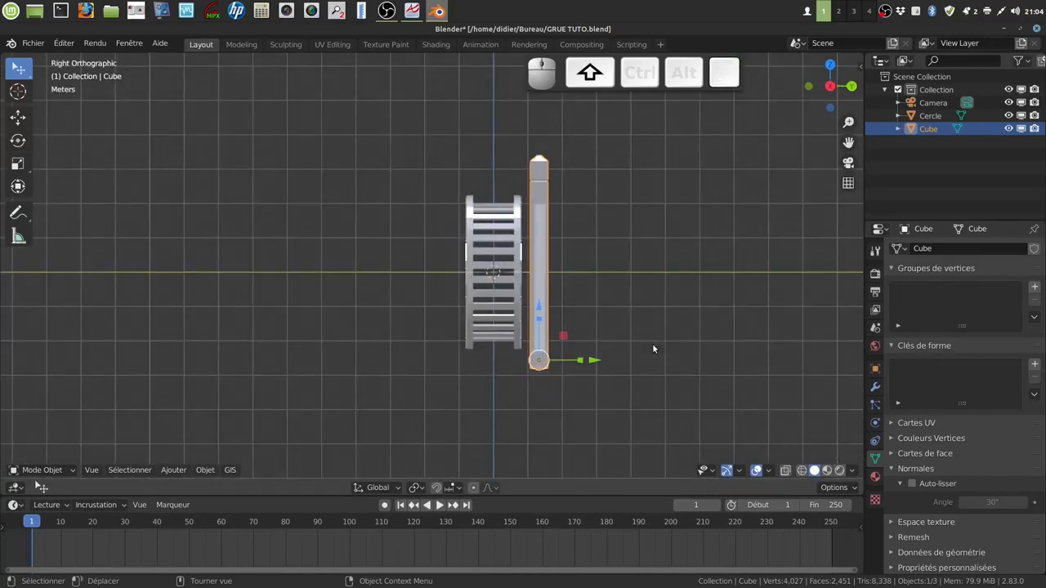
key(shift+d)
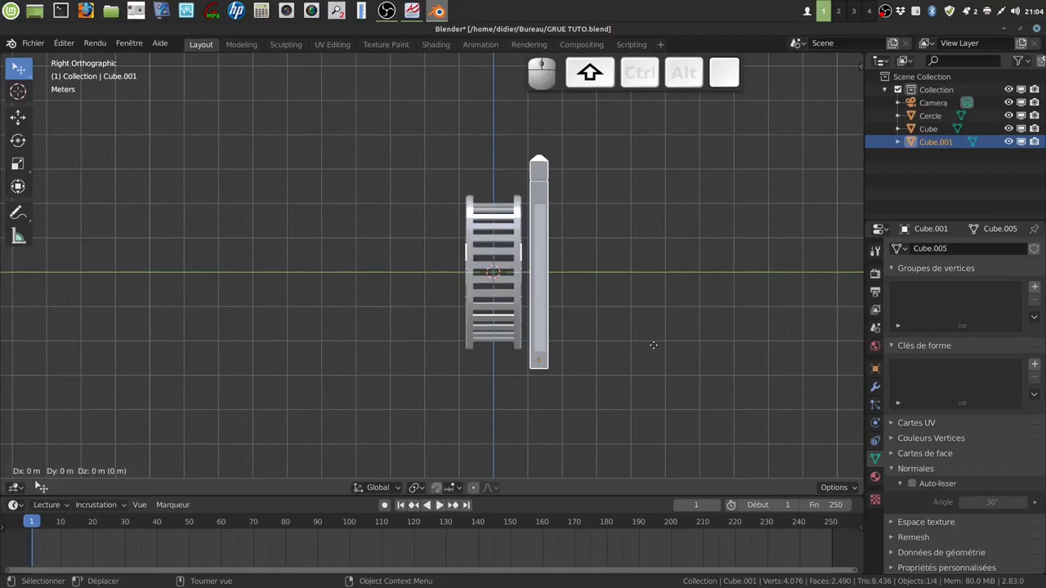
click(653, 345)
drag(594, 361, 449, 351)
middle_drag(449, 351, 467, 326)
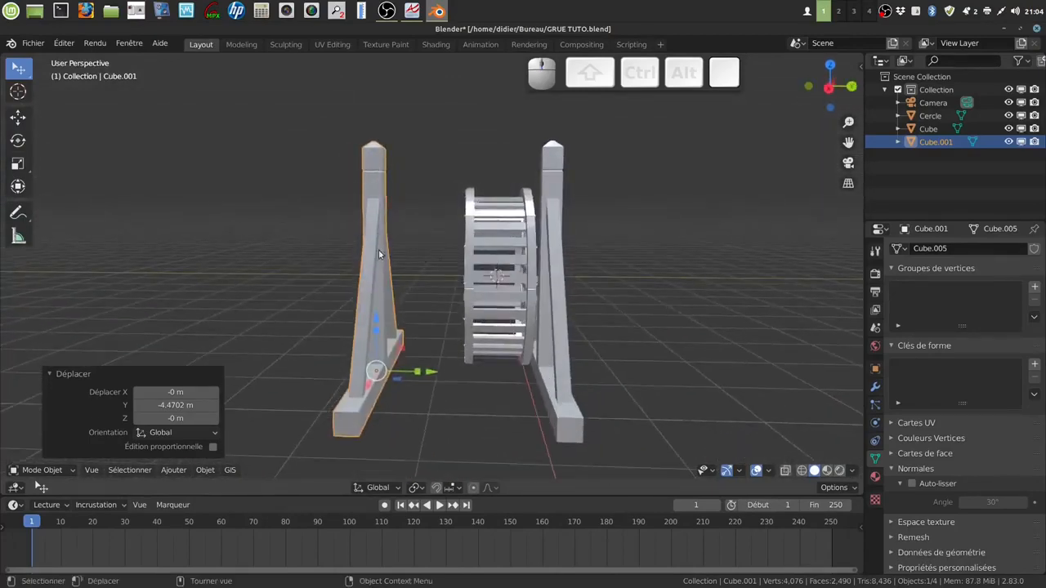
middle_drag(428, 287, 527, 348)
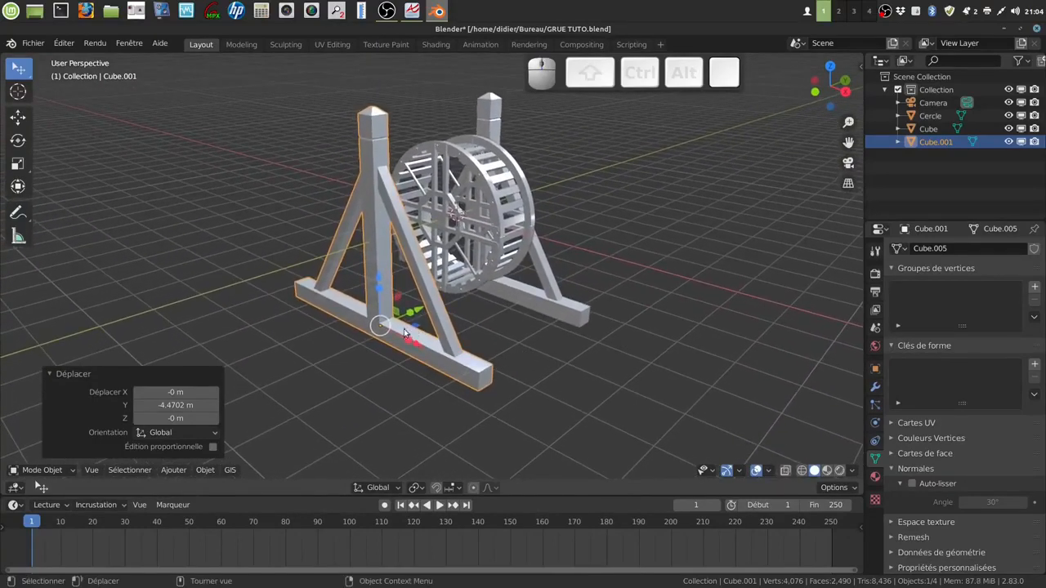
key(a)
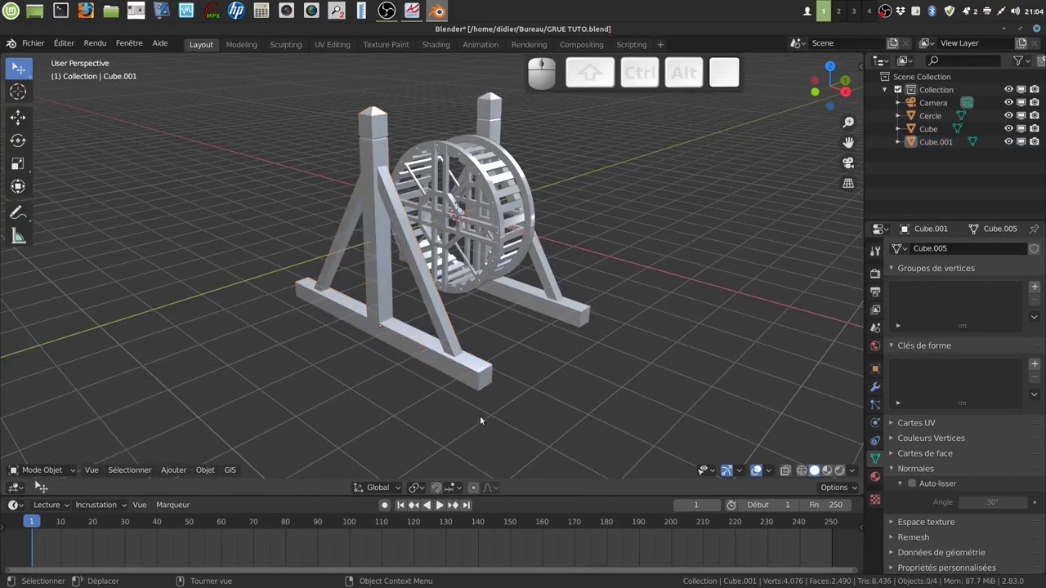
Edit the duplicated frame's mesh and snap the 3D cursor to the end face of its base beam.
scroll(480, 417, up, 2)
middle_drag(480, 418, 449, 388)
scroll(450, 390, down, 3)
click(482, 385)
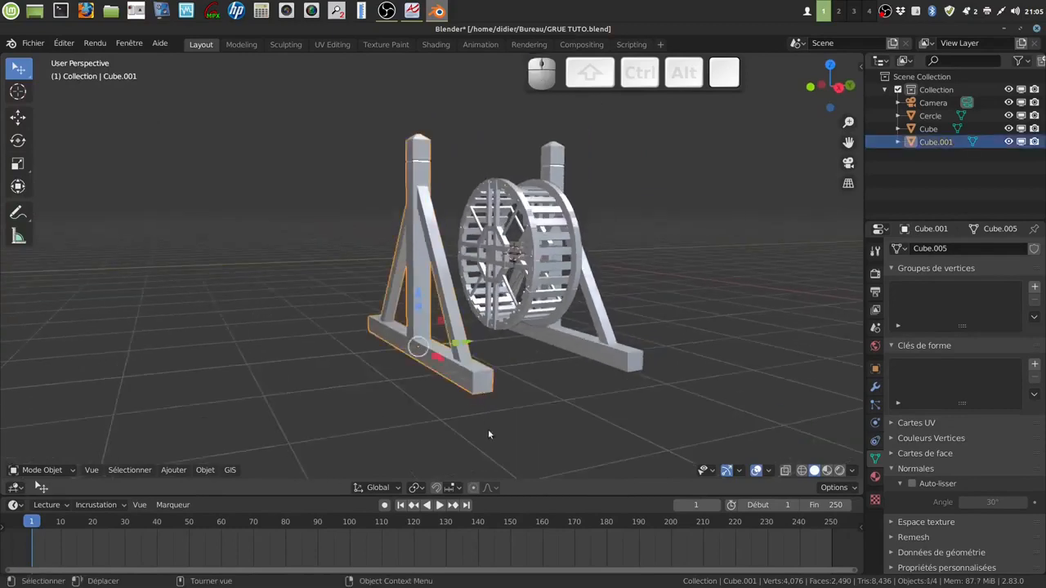
key(Tab)
scroll(499, 439, up, 1)
key(alt+a)
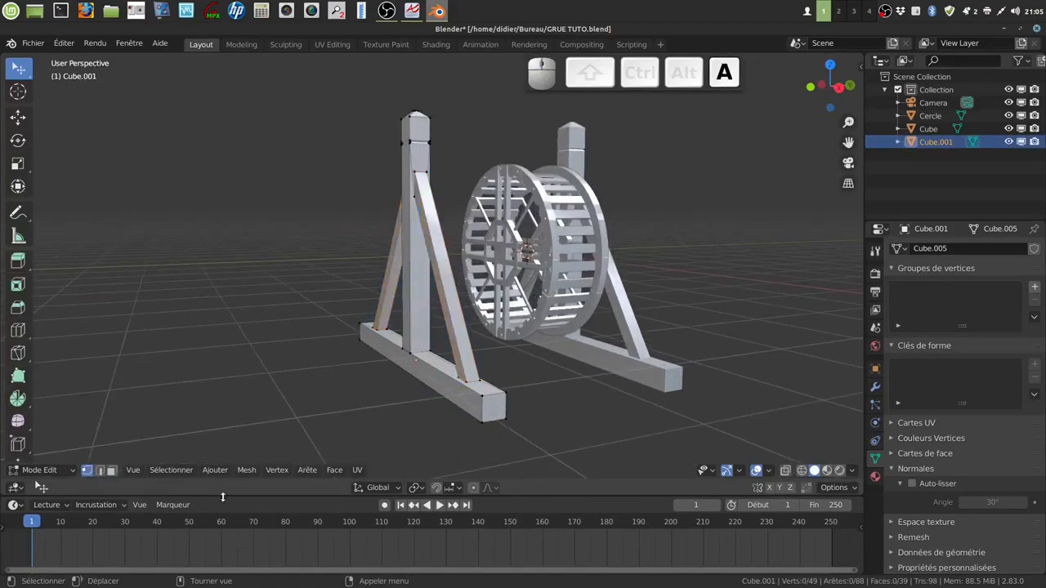
click(111, 470)
click(485, 409)
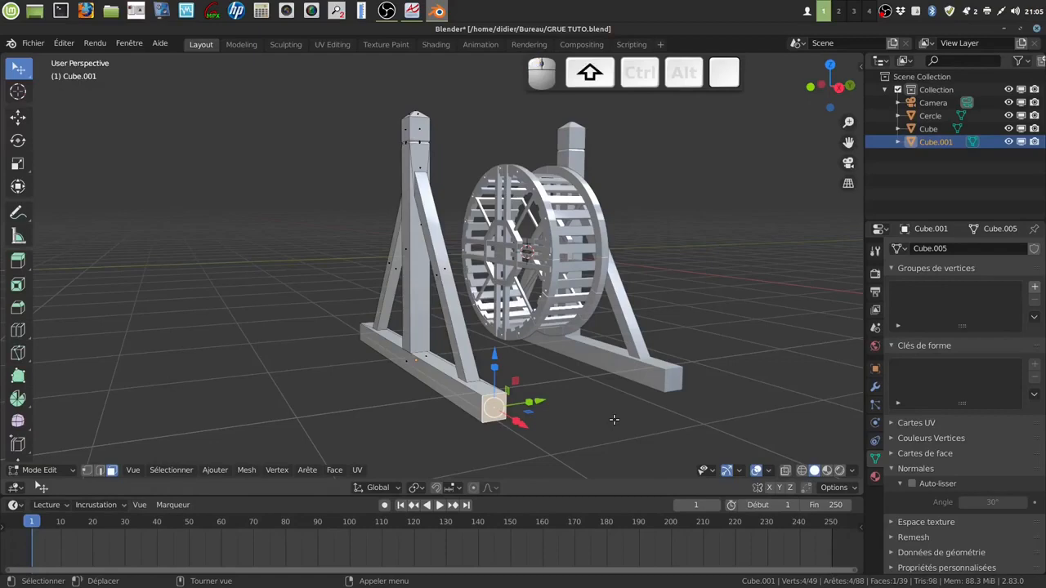
key(shift+s)
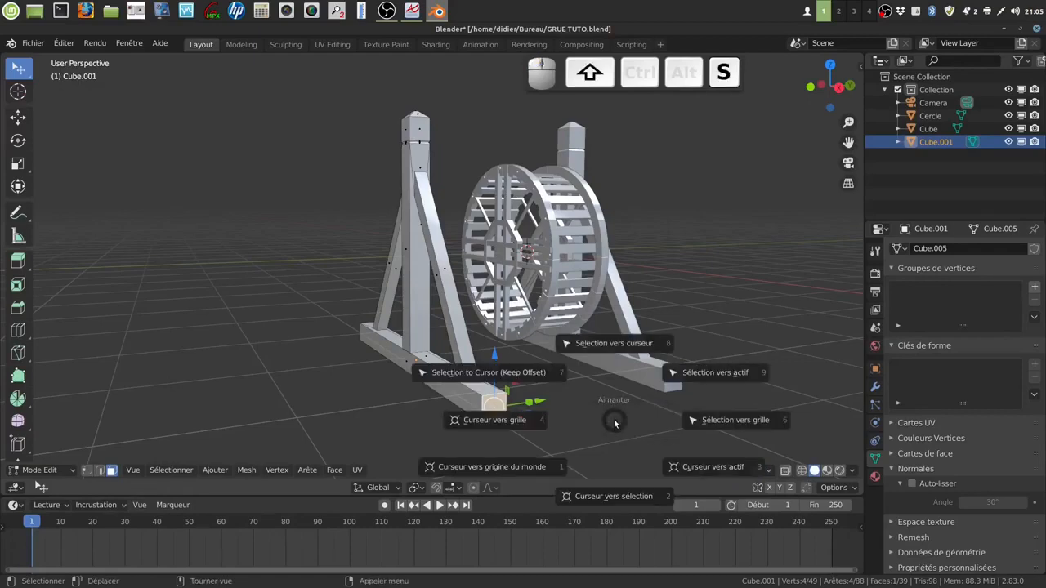
click(631, 502)
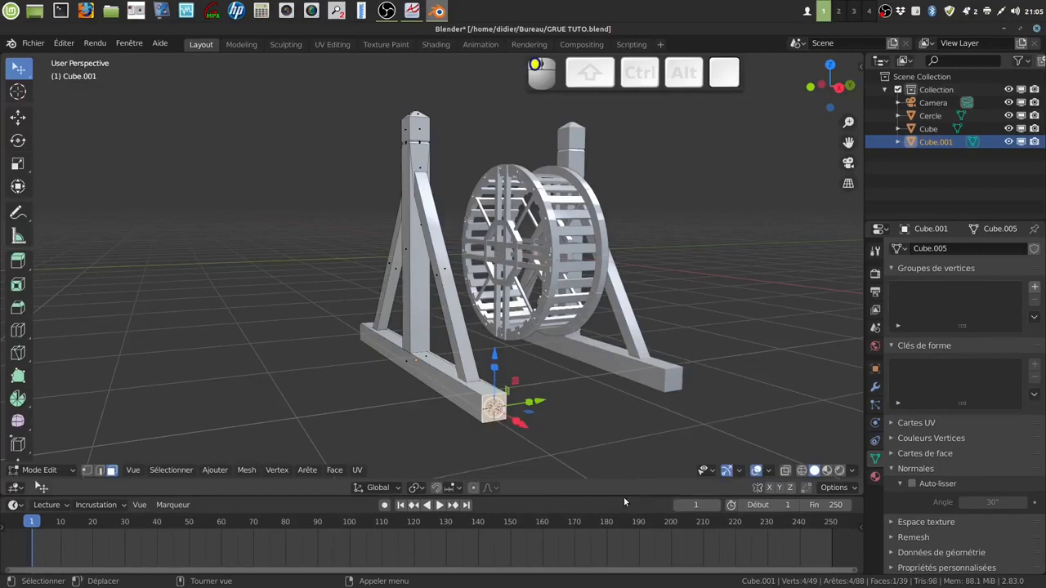
Add a cube at the 3D cursor within the frame's mesh and scale it uniformly to 0.251.
key(a)
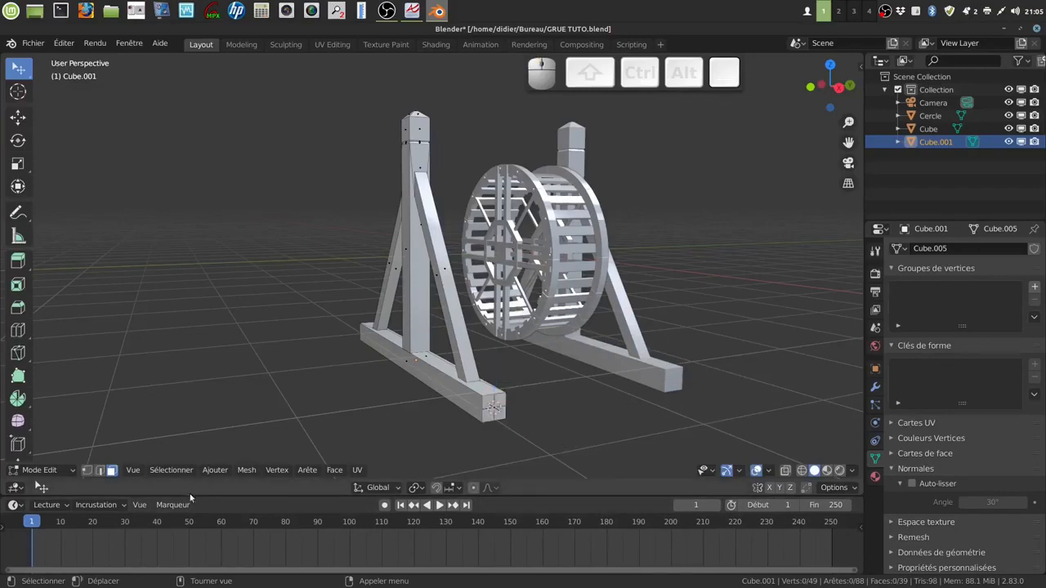
click(215, 471)
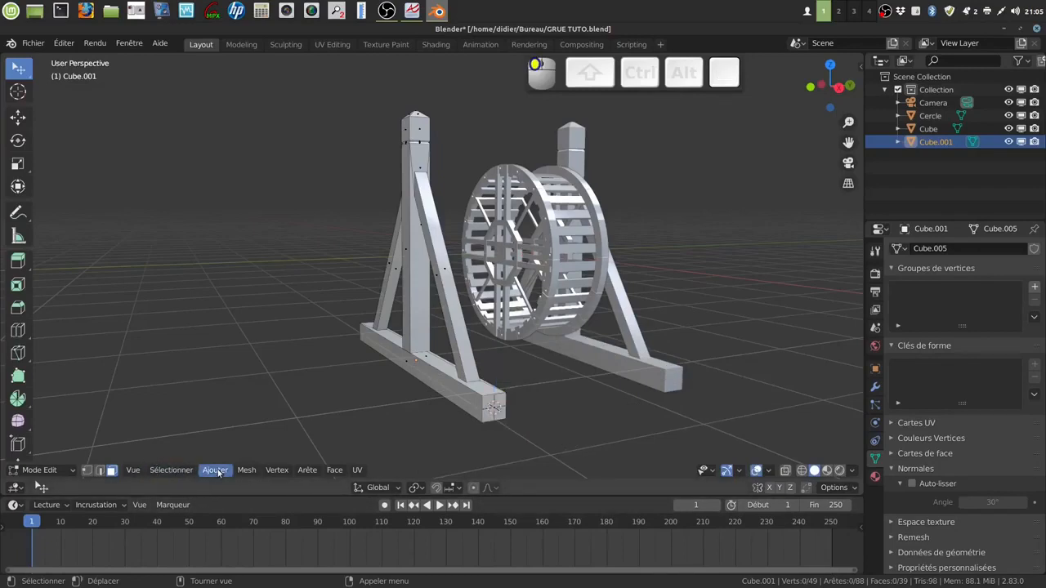
click(224, 442)
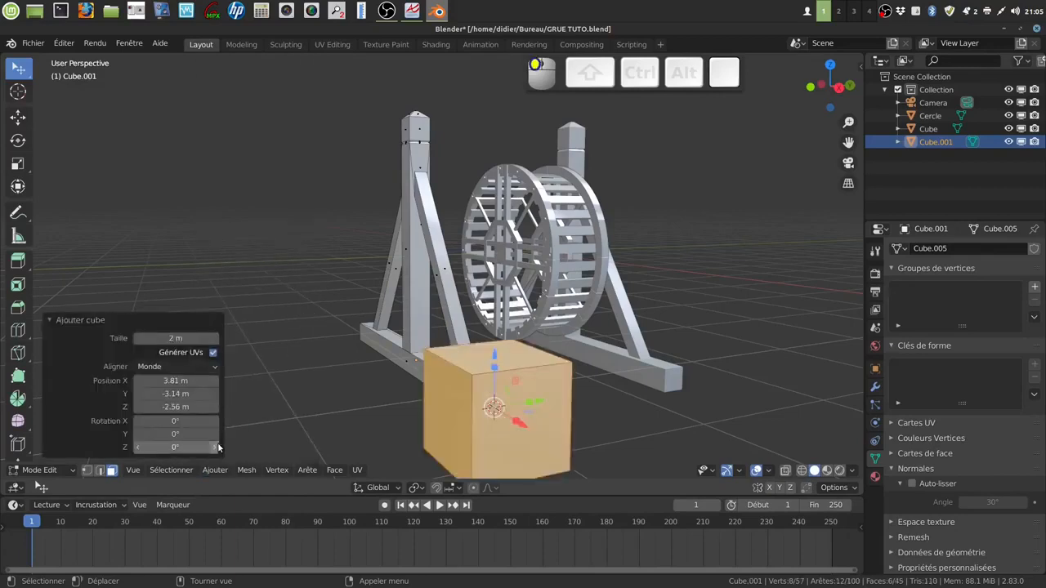
key(s)
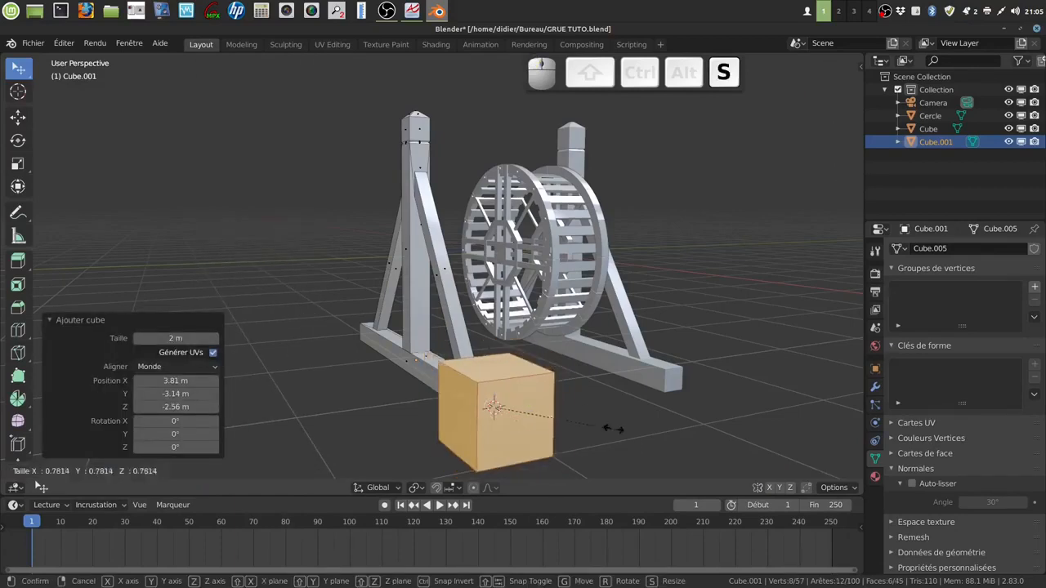
click(527, 408)
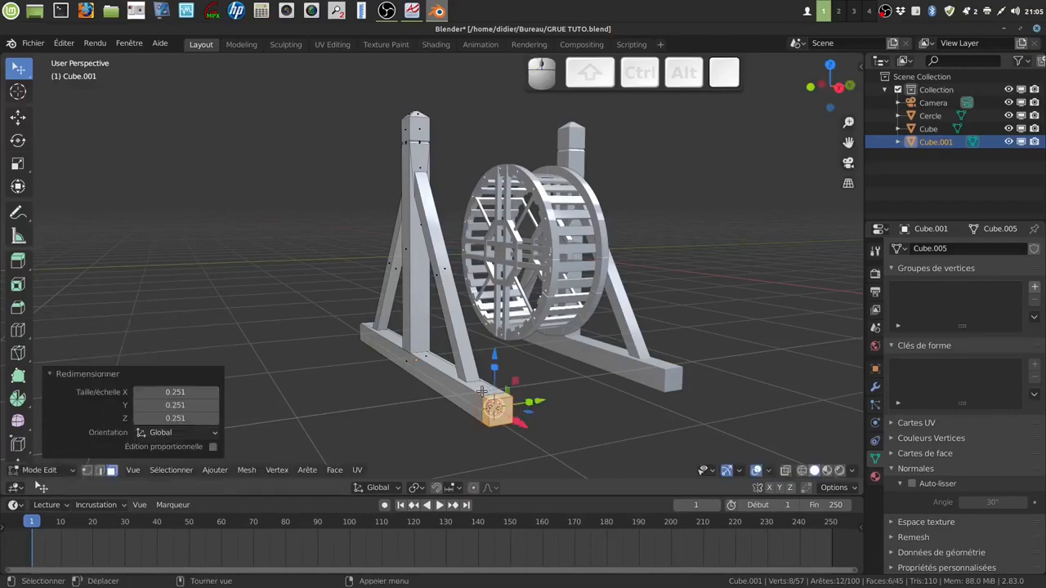
Compare the cube with the beam end up close and scale it uniformly by 1.008 to match the beam's section.
scroll(561, 450, up, 2)
middle_drag(561, 442, 563, 364)
scroll(583, 434, down, 2)
scroll(565, 401, up, 1)
scroll(564, 401, up, 2)
middle_drag(565, 400, 559, 402)
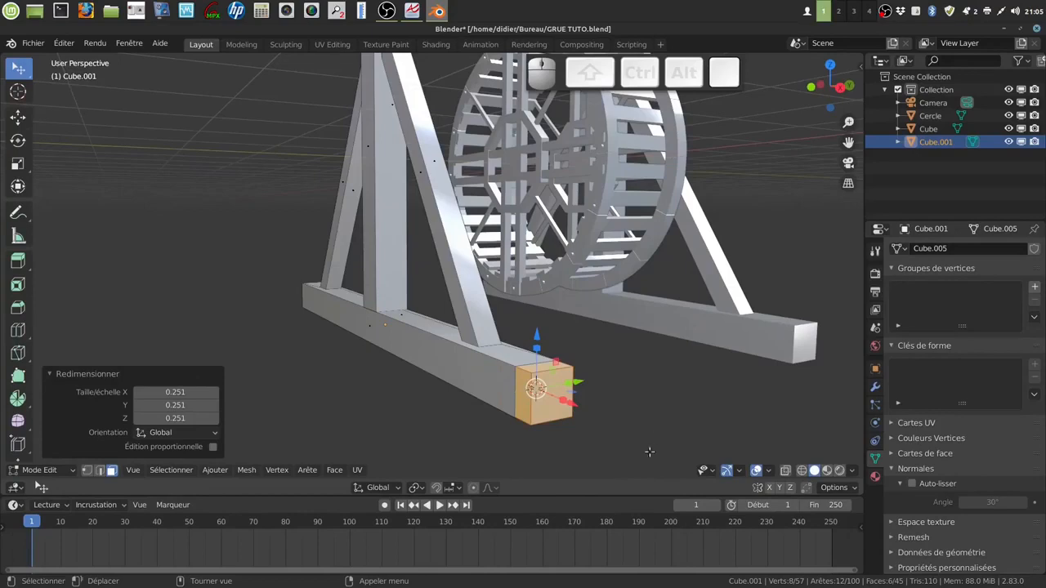
scroll(659, 446, up, 2)
key(Caps_Lock)
scroll(666, 446, down, 1)
shift+middle_drag(666, 455, 600, 413)
scroll(602, 416, up, 3)
scroll(601, 413, down, 1)
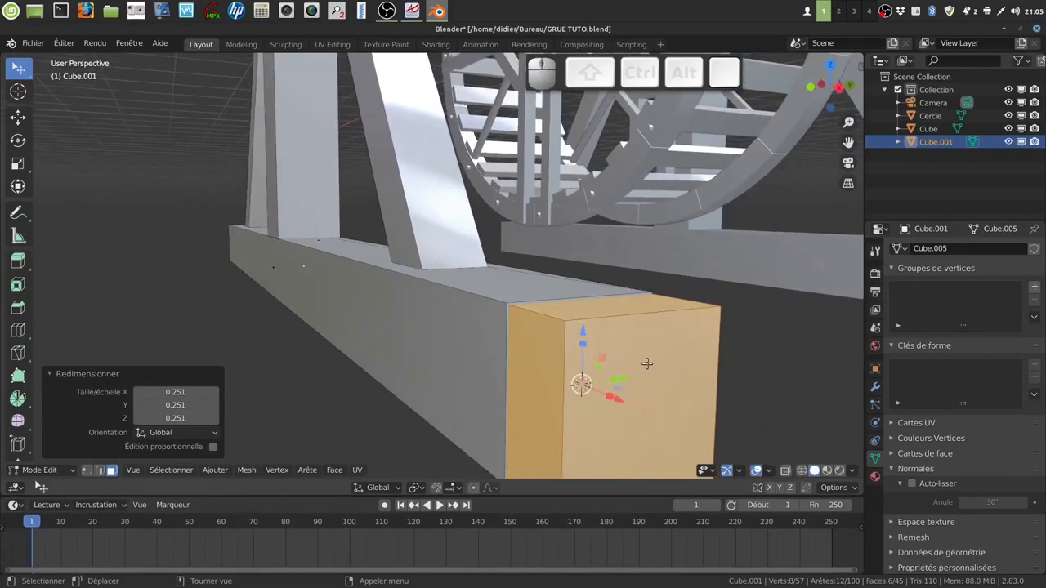
key(s)
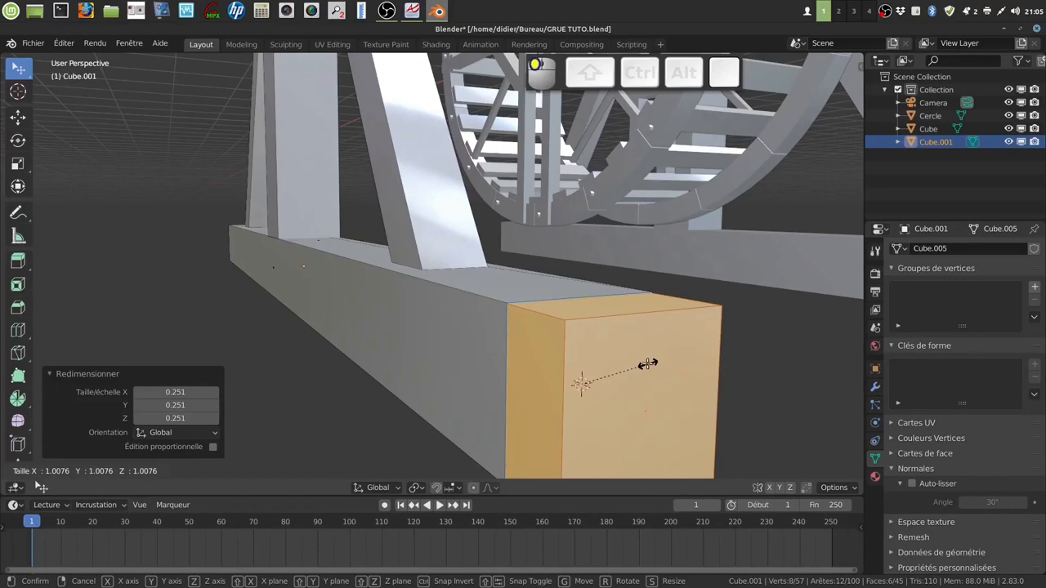
click(647, 364)
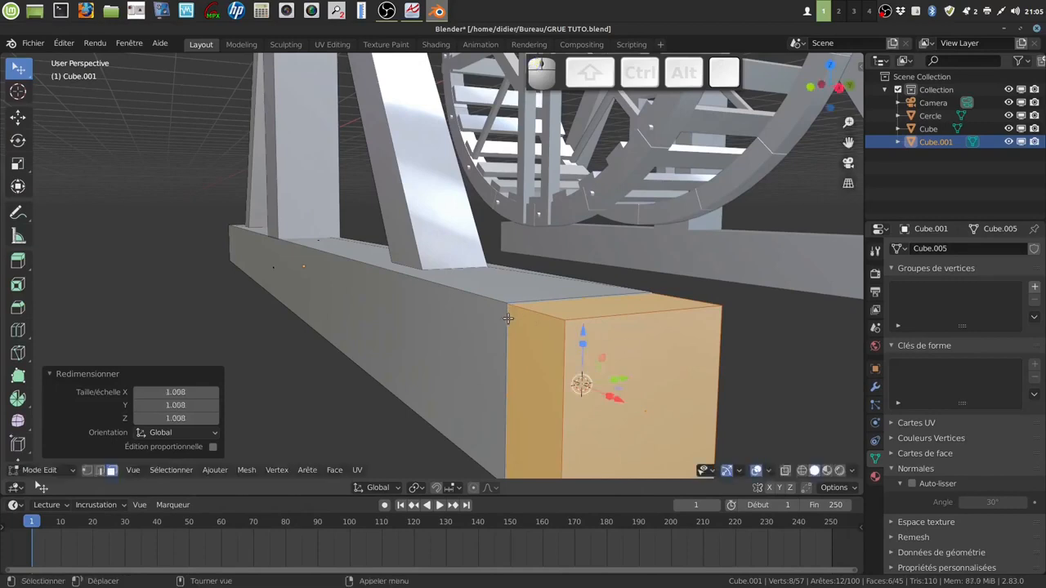
Finish editing the mesh, deselect everything and reset the 3D cursor to the world origin.
scroll(564, 387, down, 2)
middle_drag(567, 391, 561, 392)
key(alt+a)
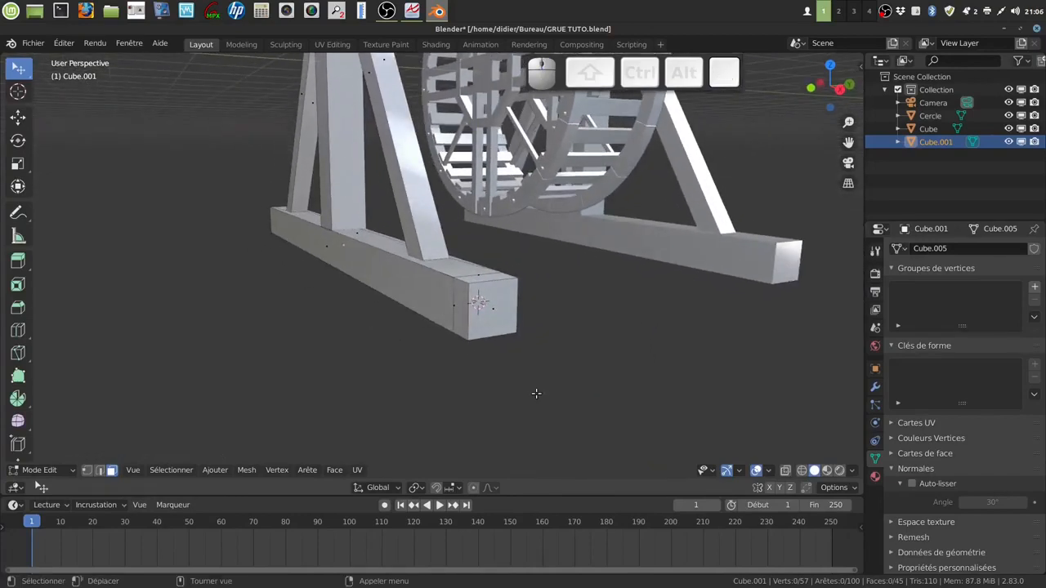
key(Tab)
key(alt+a)
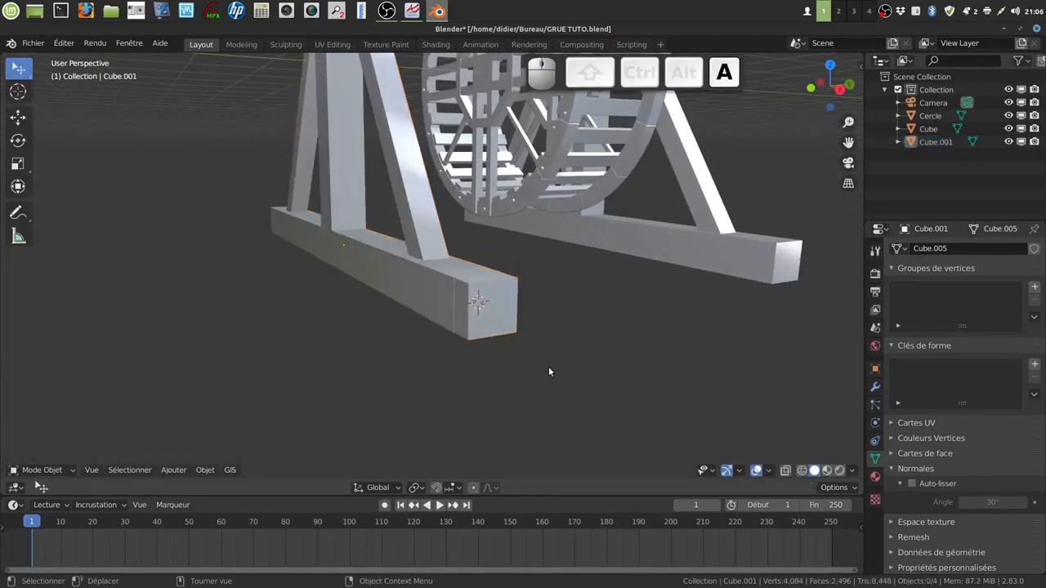
key(shift+s)
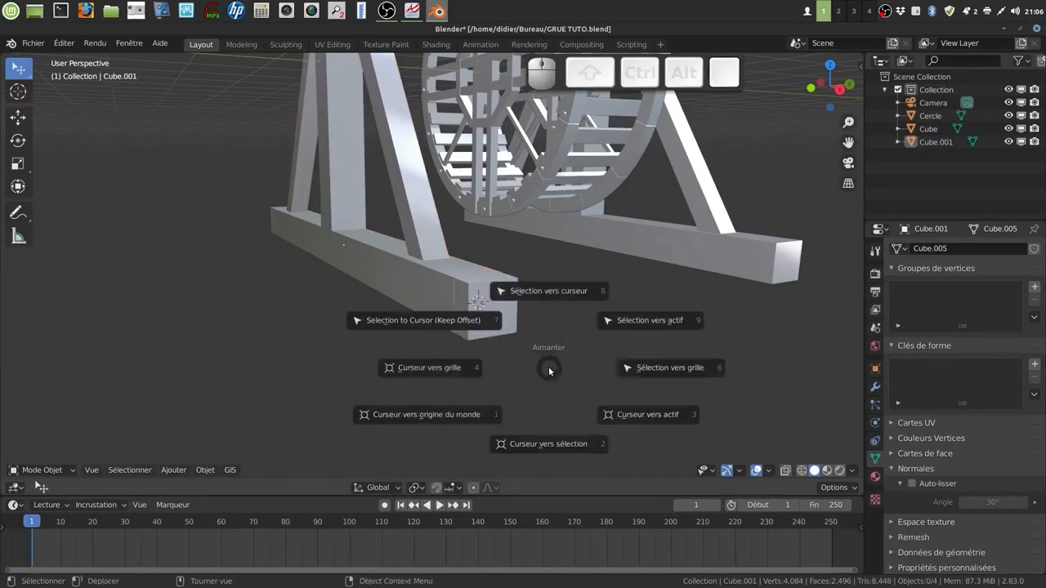
click(470, 415)
Select all linked faces of the cube at the beam's end and separate them from the duplicated frame into their own object.
click(482, 300)
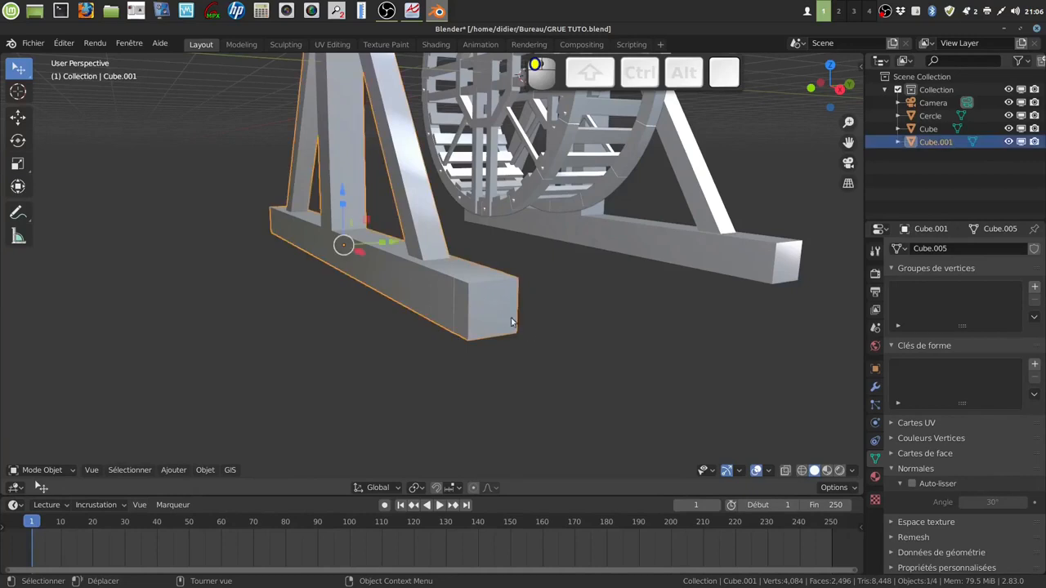
key(Tab)
key(Tab)
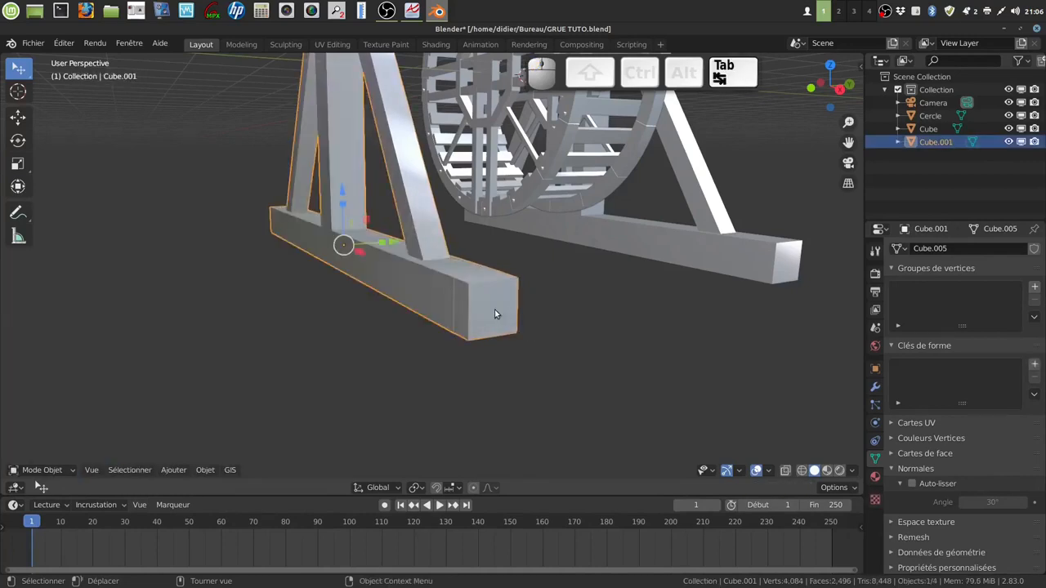
key(alt+a)
click(500, 313)
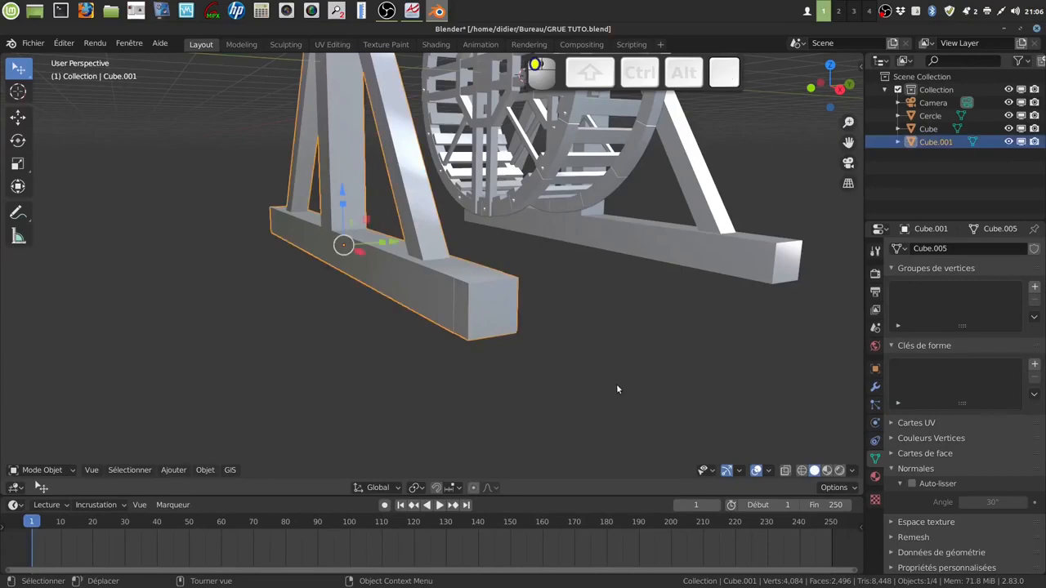
key(Tab)
middle_drag(554, 346, 517, 327)
click(511, 325)
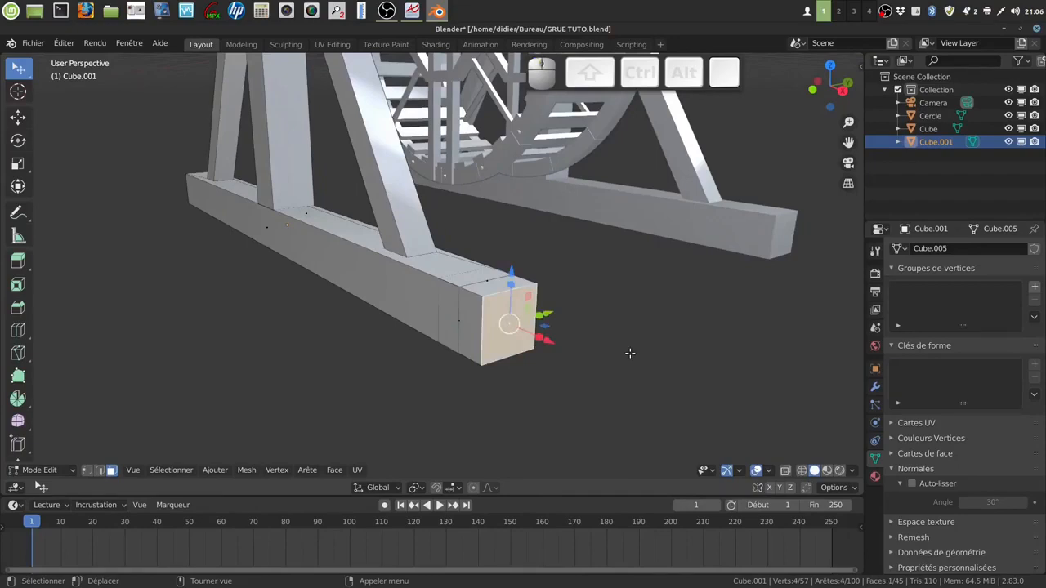
key(ctrl)
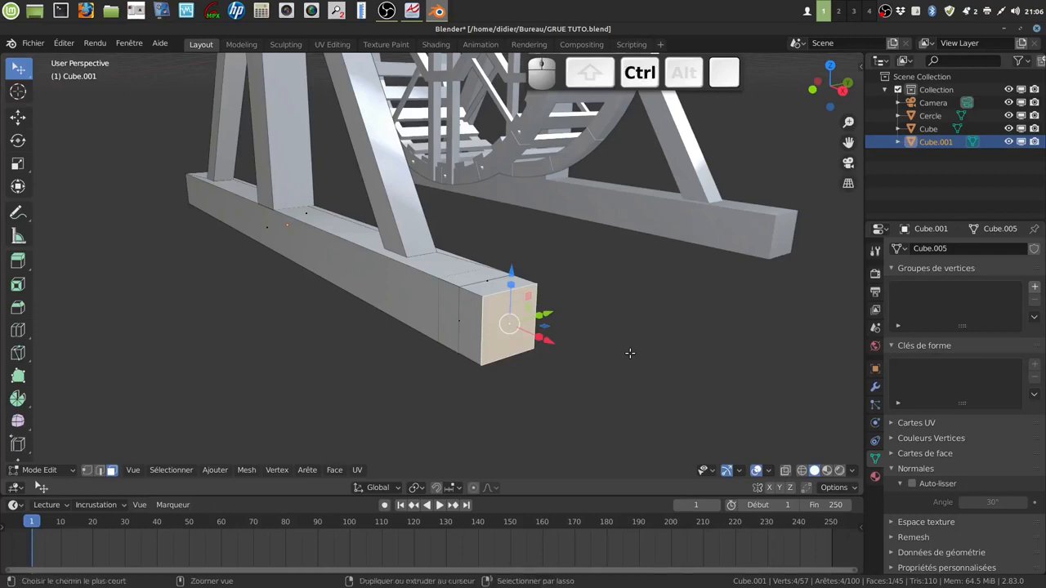
key(ctrl+l)
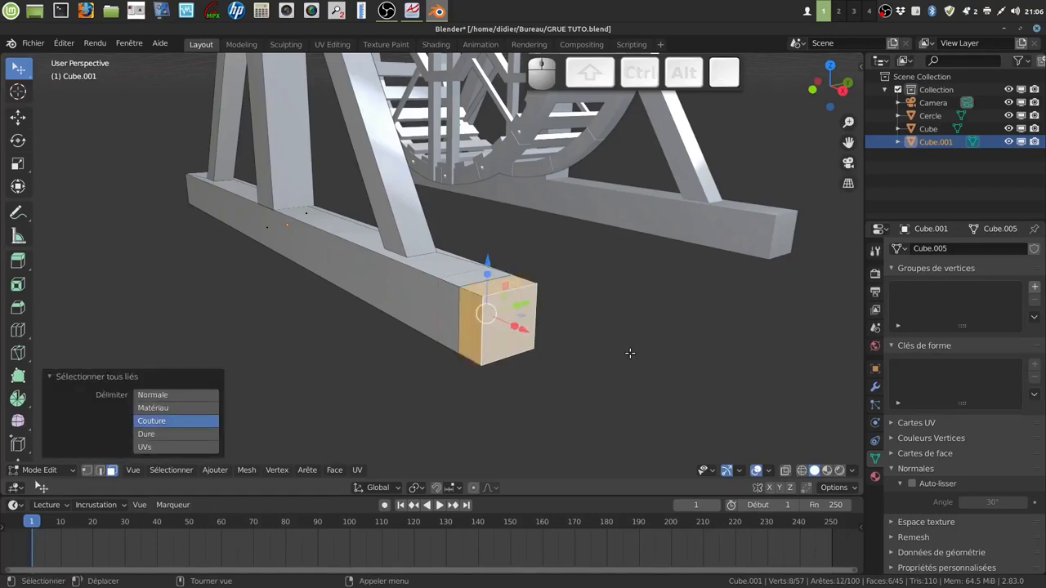
key(p)
click(634, 354)
key(Tab)
Select the separated end cube alone and set its origin to its geometry.
middle_drag(581, 342, 595, 321)
key(alt+a)
click(509, 320)
scroll(540, 304, down, 2)
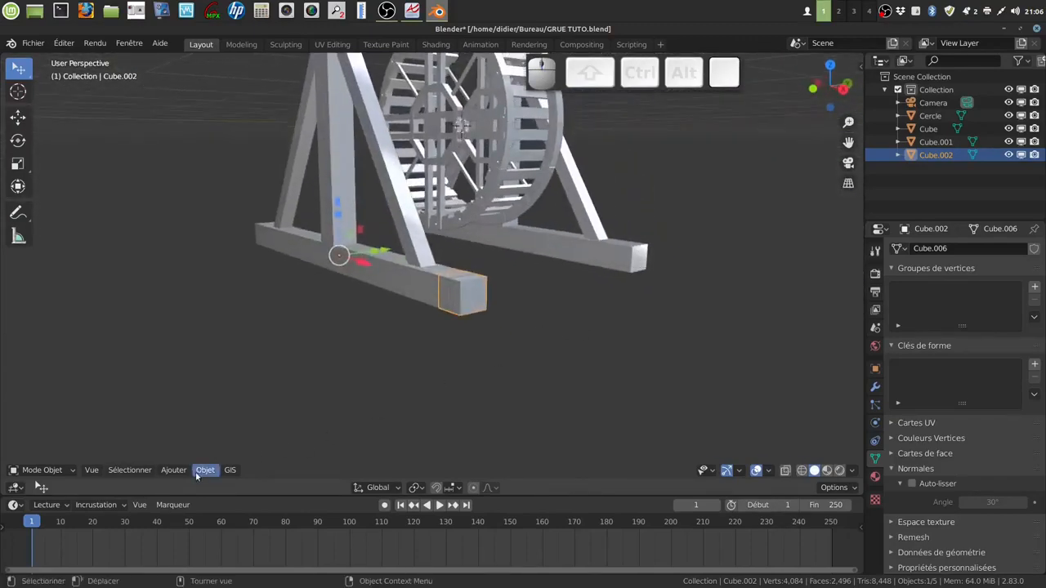
click(199, 472)
mouse_move(237, 442)
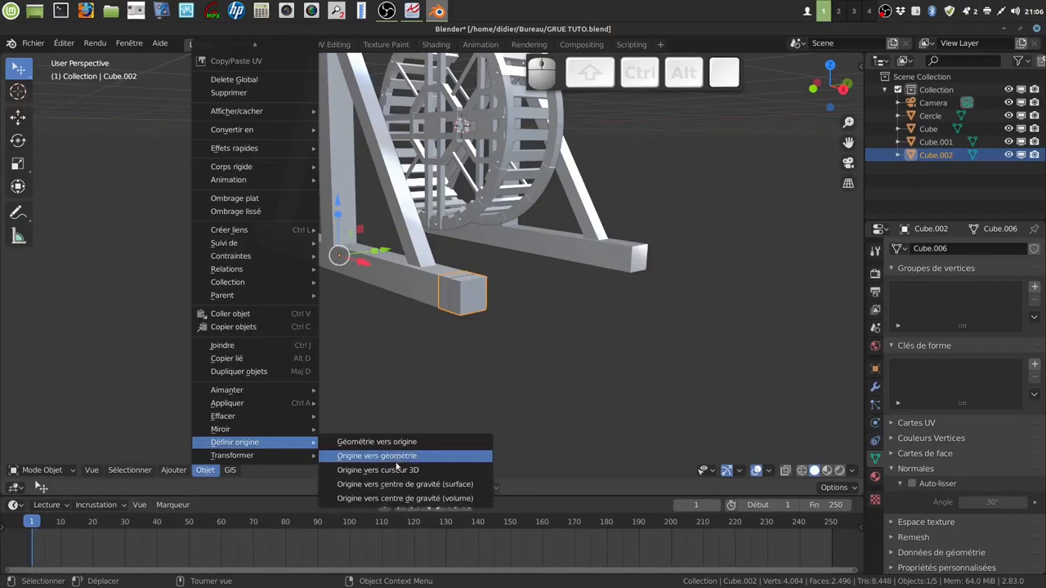
click(402, 457)
middle_drag(630, 345, 593, 344)
scroll(619, 341, down, 2)
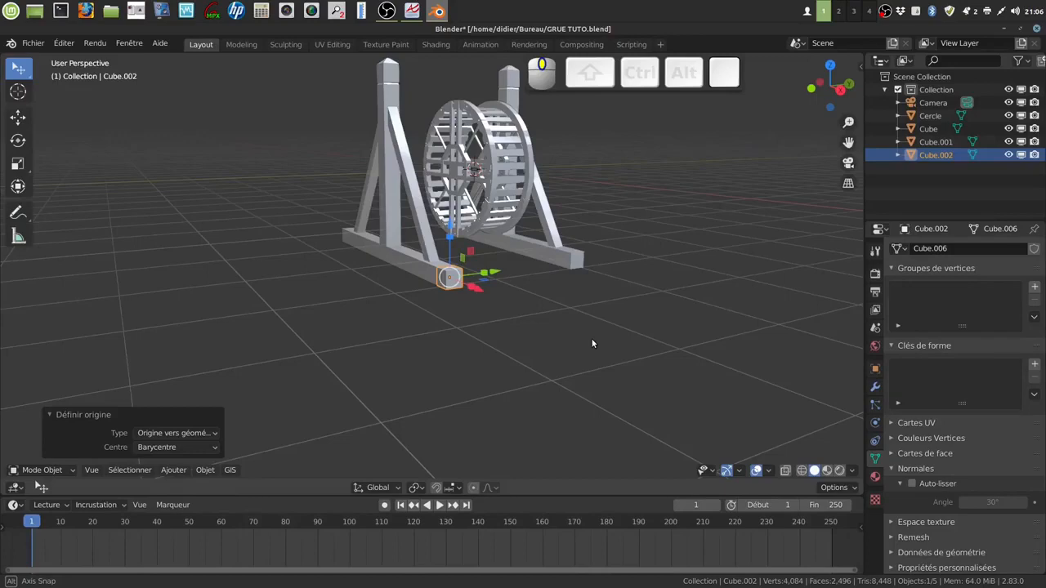
Move the separated end cube along X by -2.2147 m and a further -1.5927 m, centring it under the frame's upright post.
middle_drag(593, 339, 659, 341)
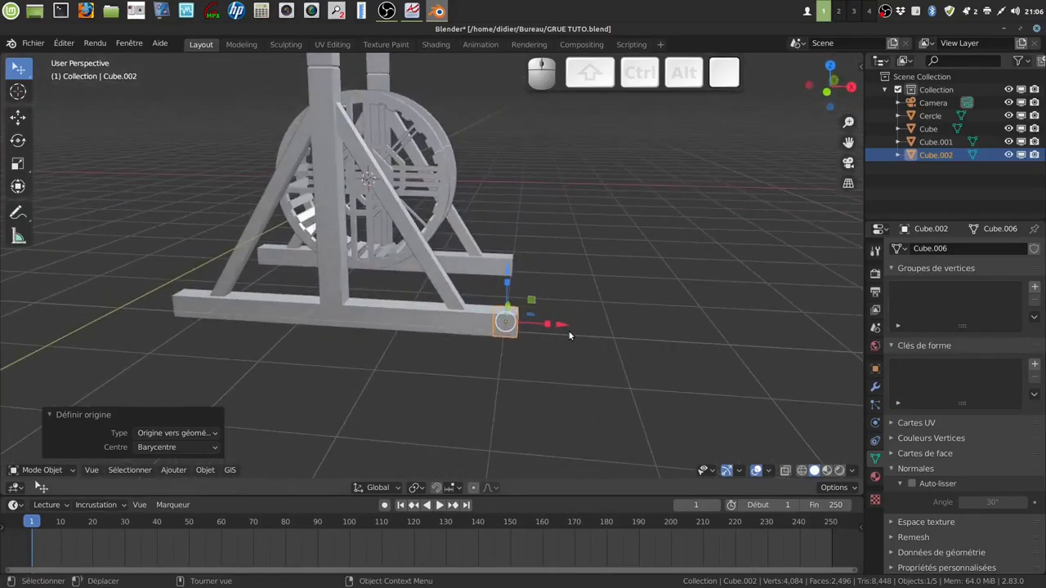
key(g)
key(x)
click(477, 318)
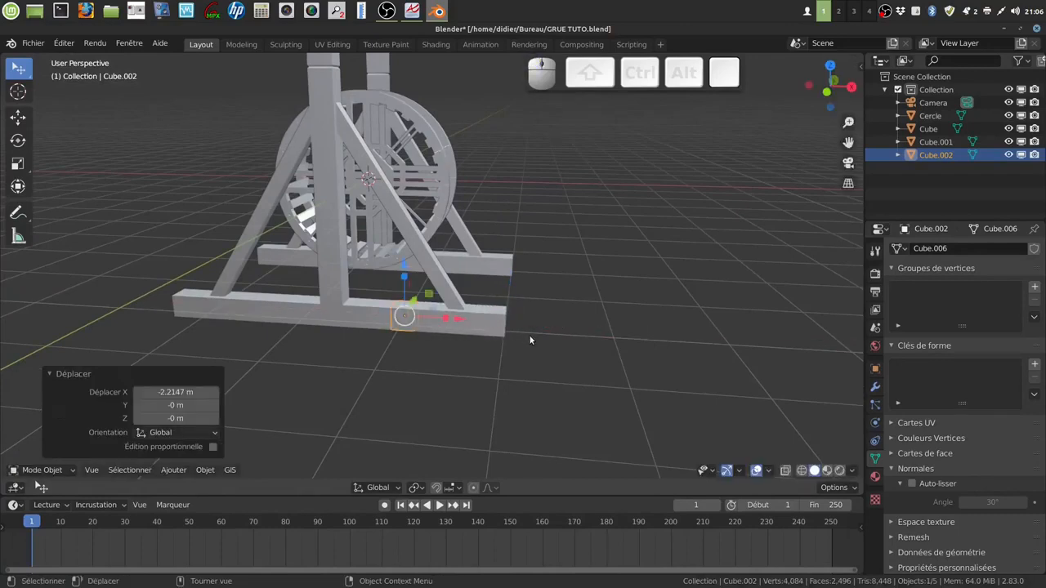
key(KP_1)
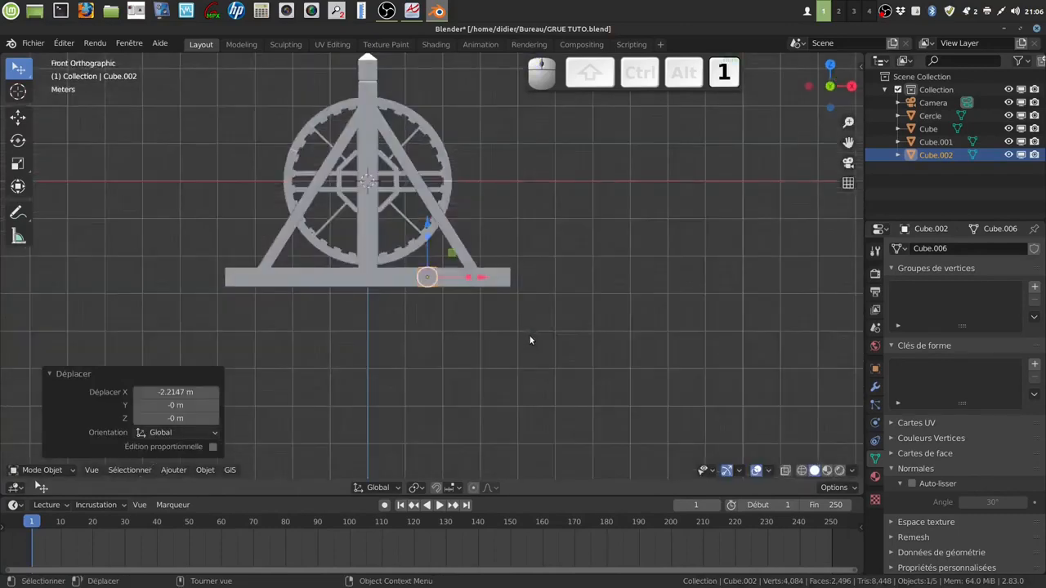
shift+middle_drag(530, 256, 630, 251)
scroll(572, 317, up, 2)
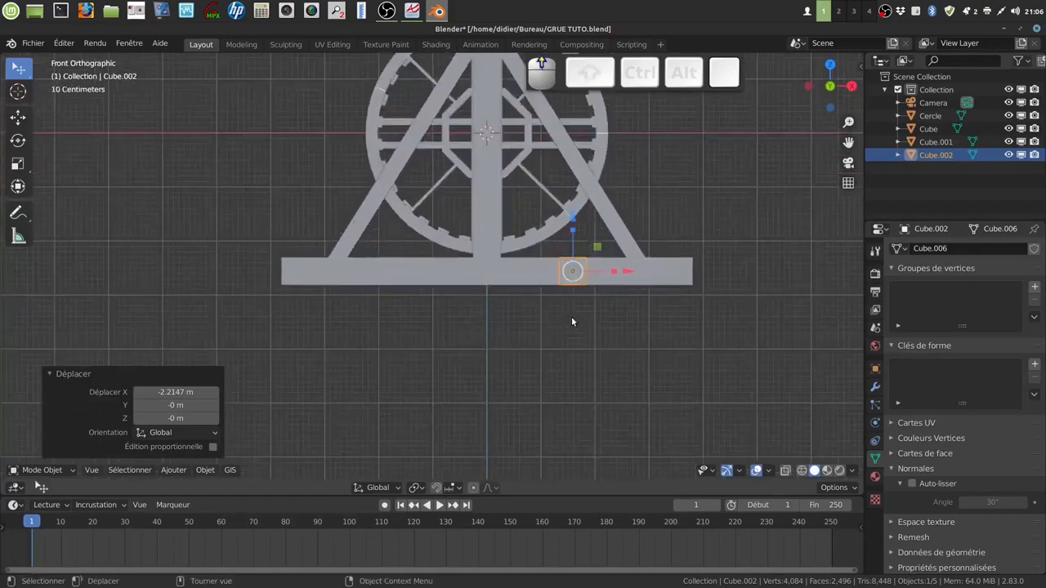
shift+middle_drag(564, 311, 549, 323)
drag(610, 284, 526, 284)
Move the cube along Y to between the two frames and scale it by 20.317 along Y, forming a connecting beam through both bases.
middle_drag(602, 295, 413, 318)
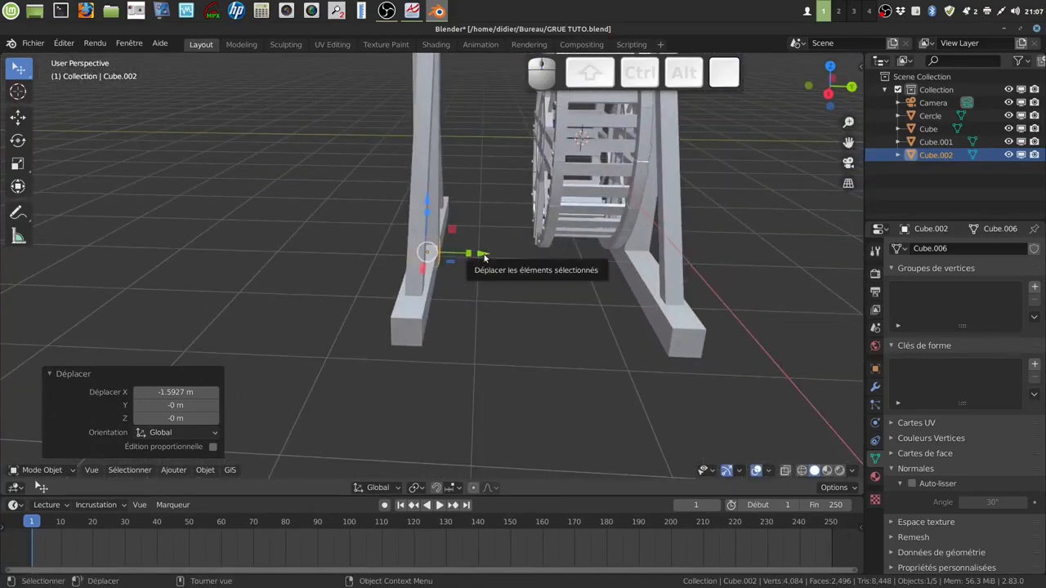
drag(484, 258, 577, 260)
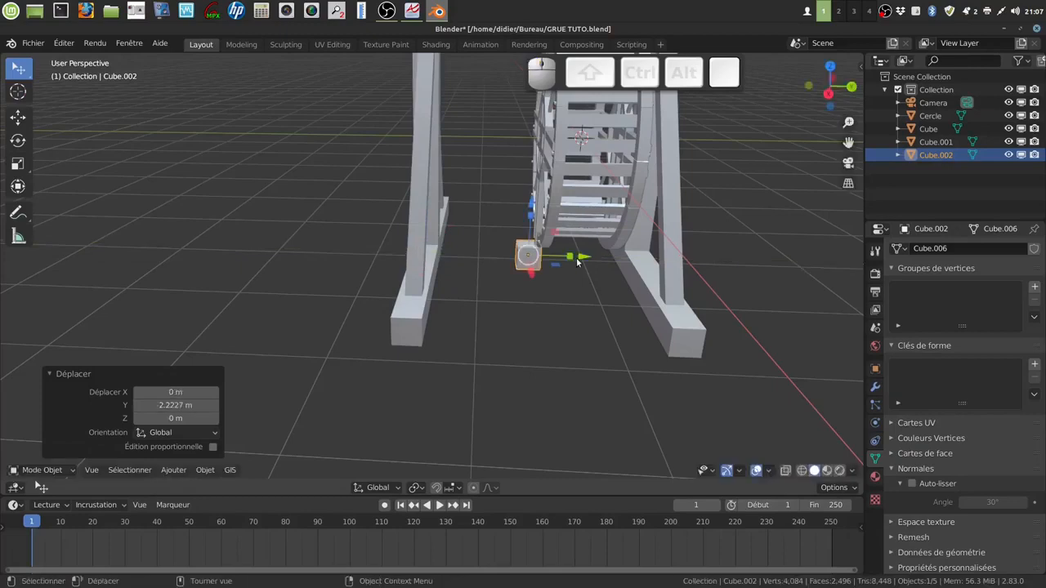
key(KP_3)
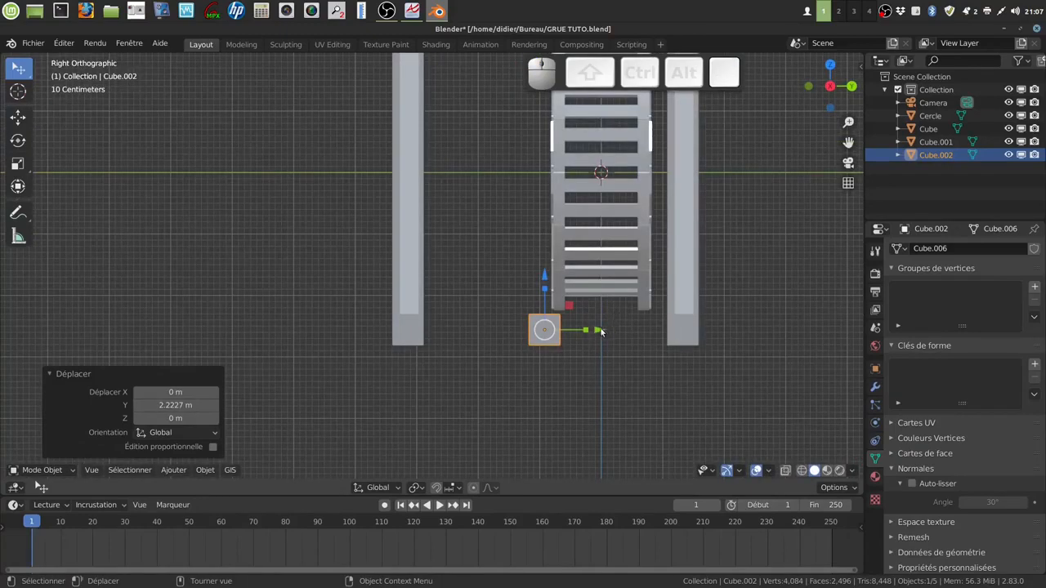
drag(600, 331, 398, 315)
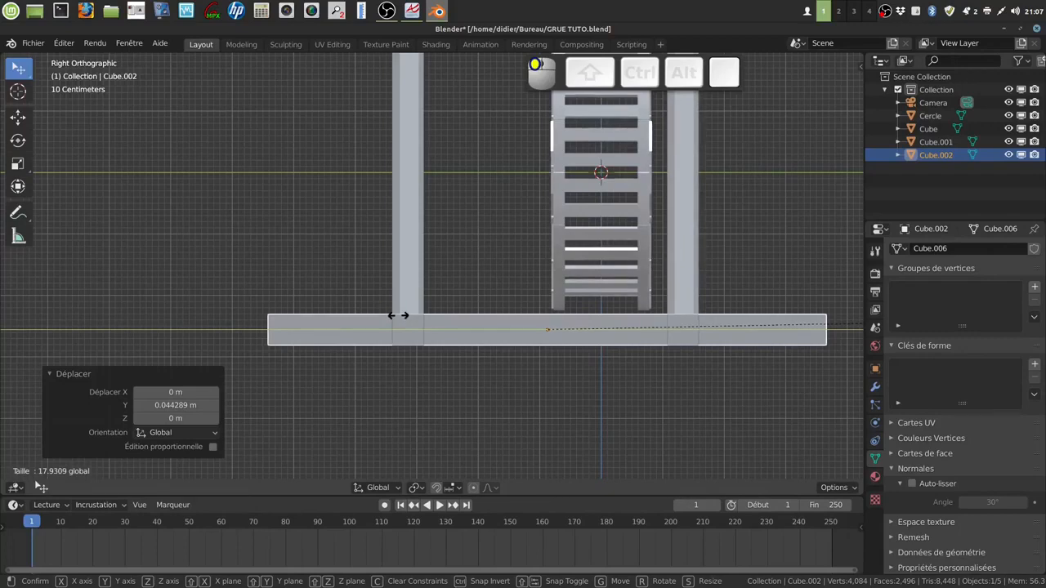
drag(398, 315, 492, 305)
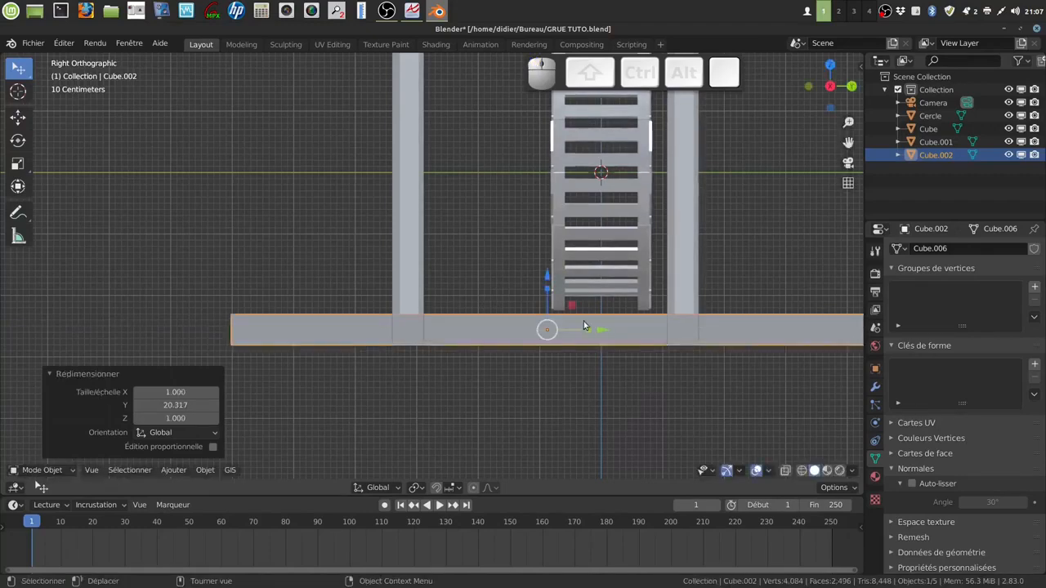
Examine the connecting beam where it crosses the two frames' bases, and deselect everything.
scroll(583, 326, down, 3)
middle_drag(532, 344, 582, 363)
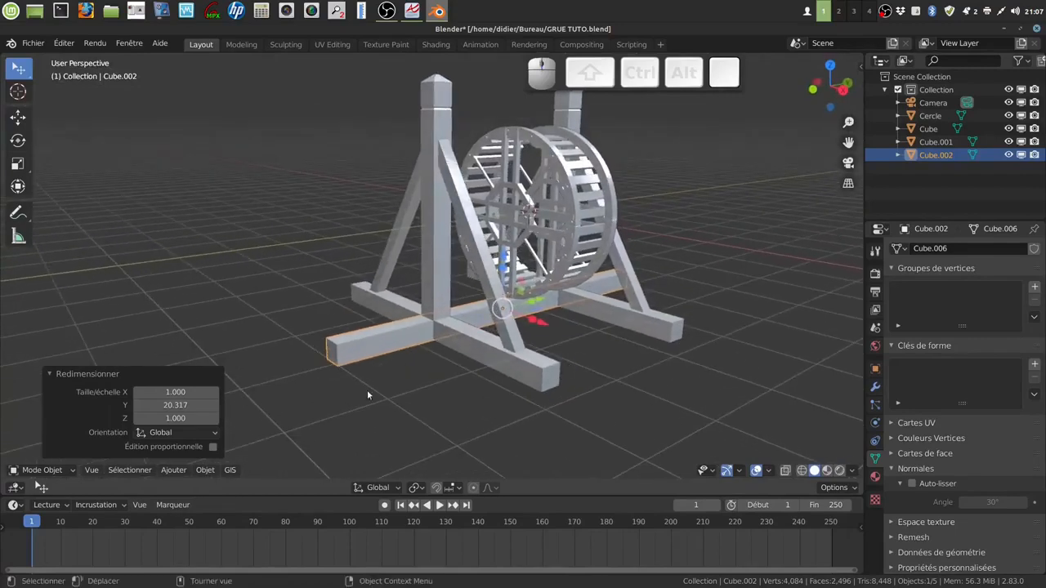
middle_drag(368, 373, 394, 372)
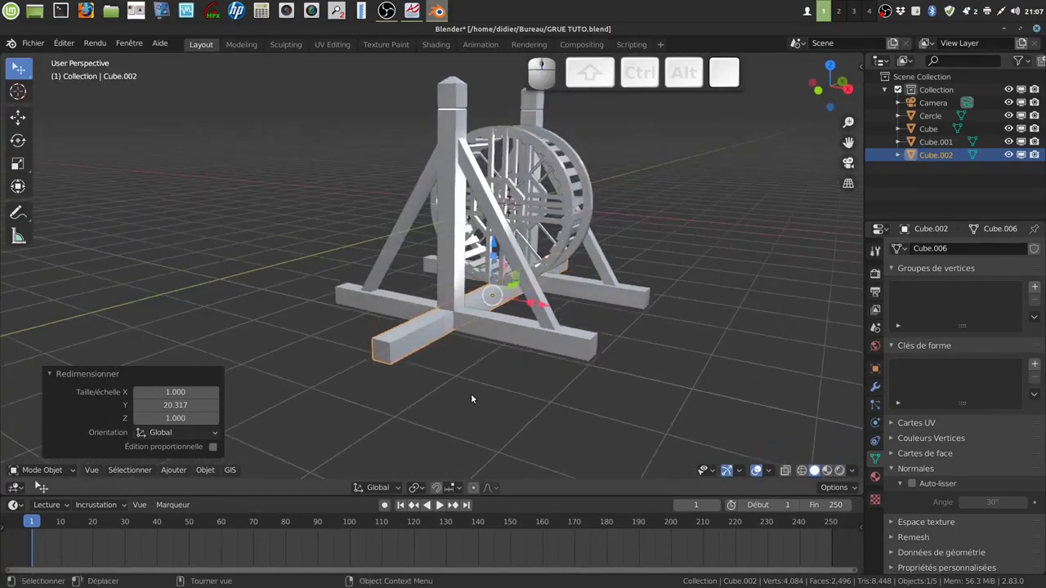
scroll(471, 388, up, 2)
middle_drag(470, 383, 445, 378)
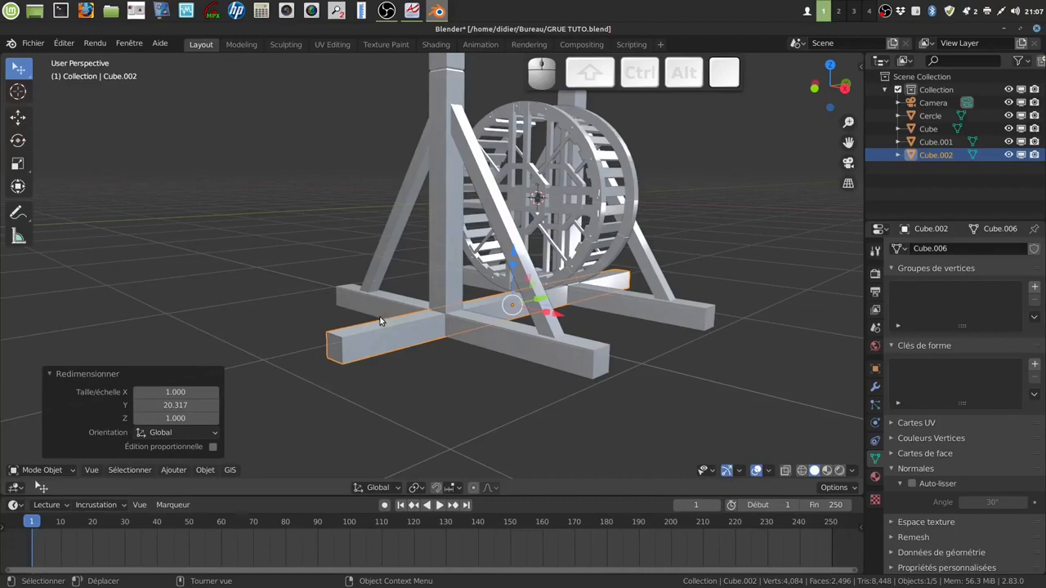
middle_drag(414, 303, 390, 349)
key(a)
key(a)
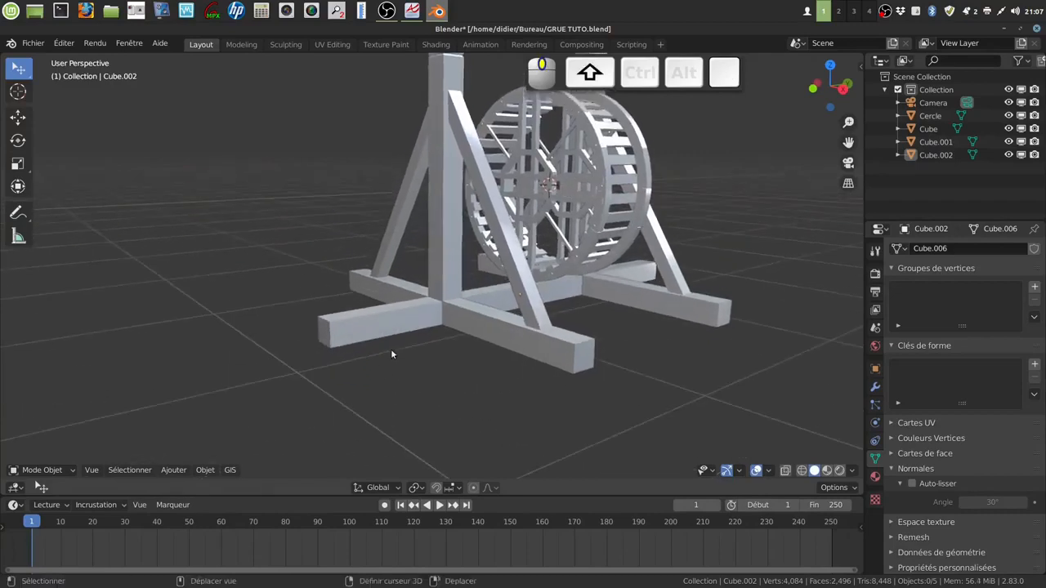
Add a mesh cube, scale it down uniformly and move it -4.4734 m along Y to the outer side of the nearer frame.
click(174, 471)
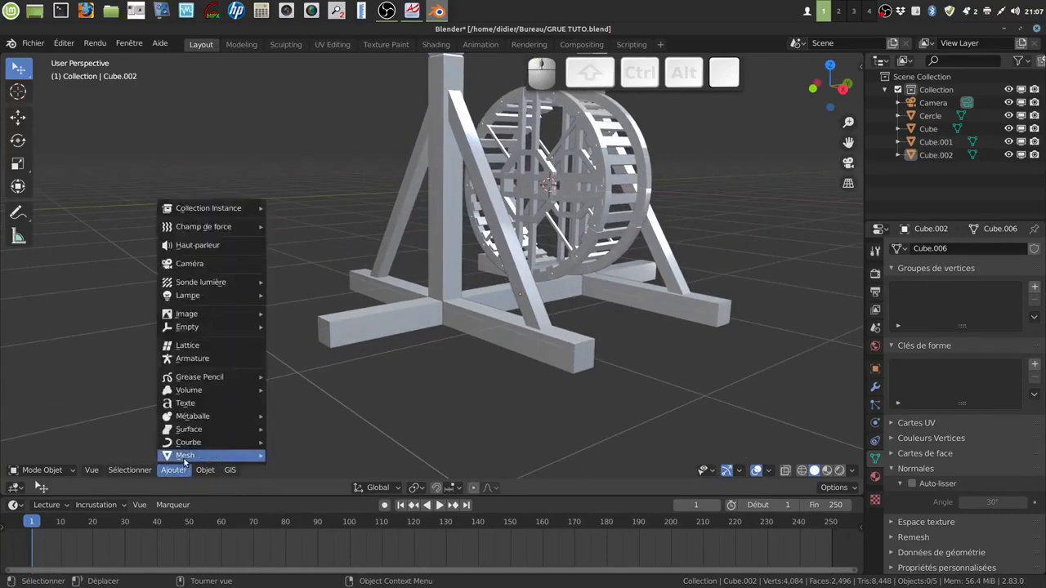
click(291, 81)
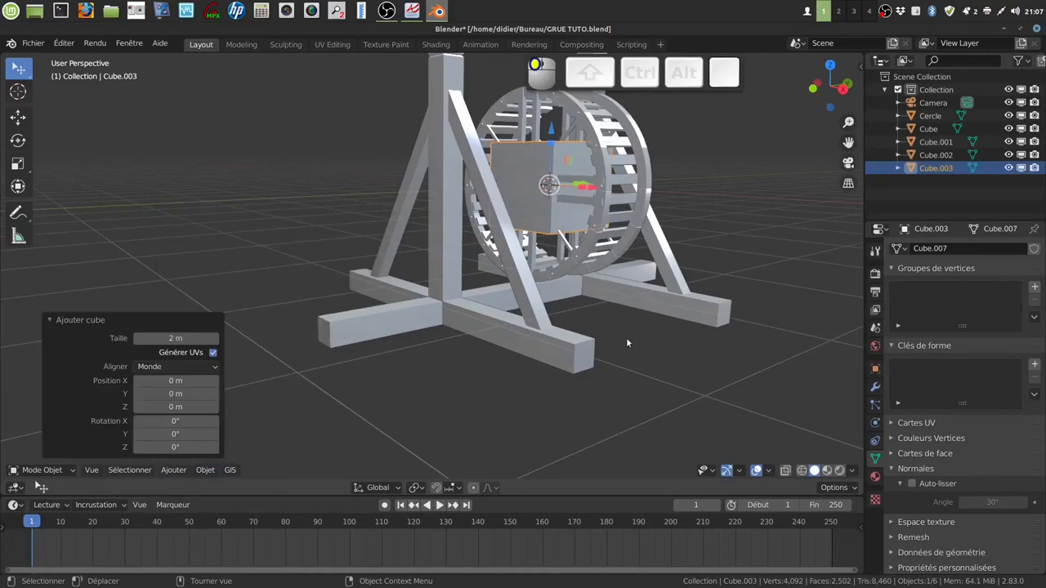
key(s)
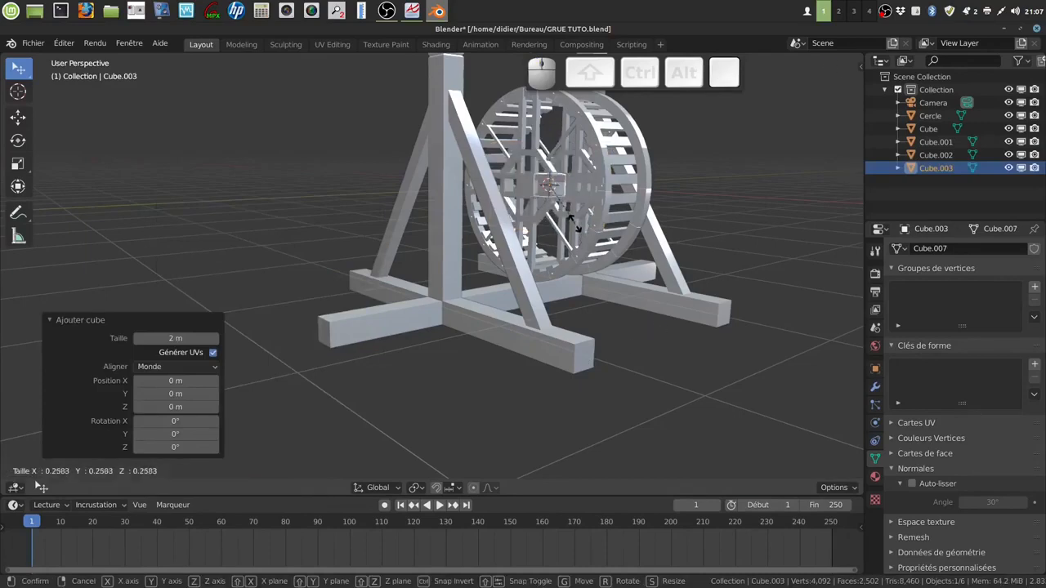
click(600, 177)
middle_drag(650, 208, 610, 202)
drag(646, 183, 472, 201)
Scale the new cube uniformly by 0.621 and again by 0.947 to make it narrower than the upright post.
middle_drag(472, 201, 436, 264)
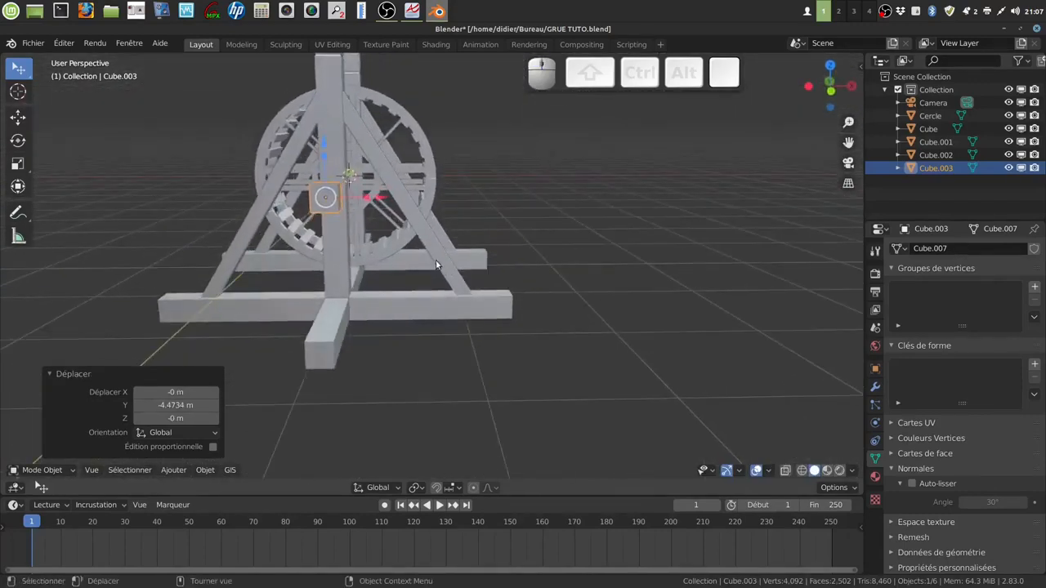
key(s)
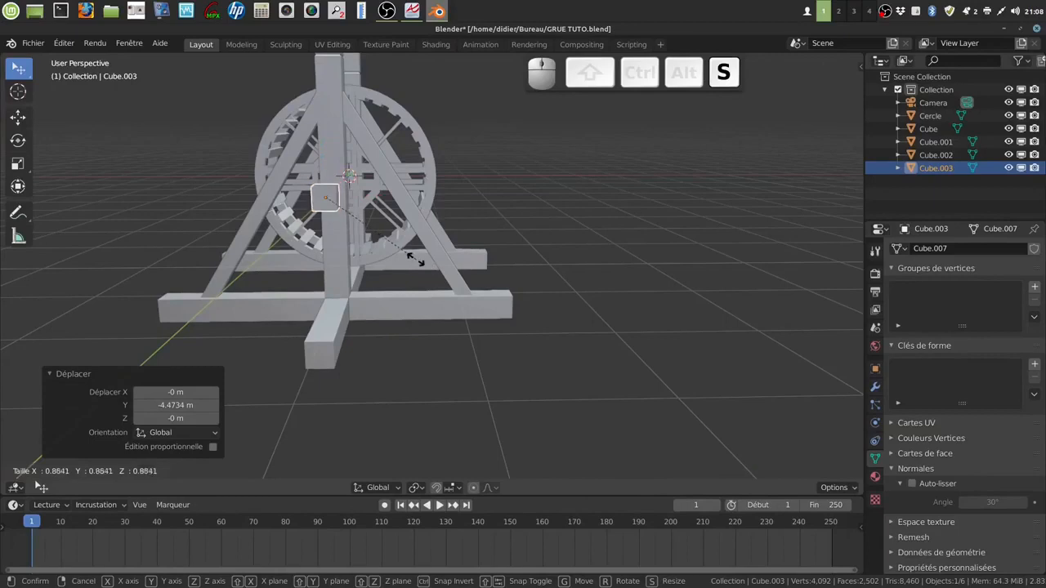
click(383, 239)
middle_drag(383, 240, 422, 210)
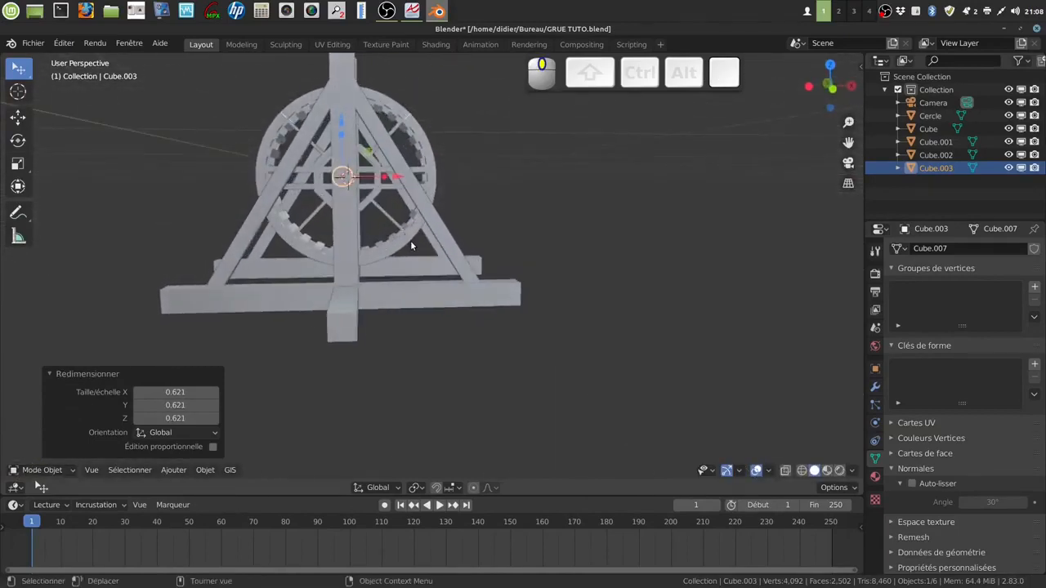
key(s)
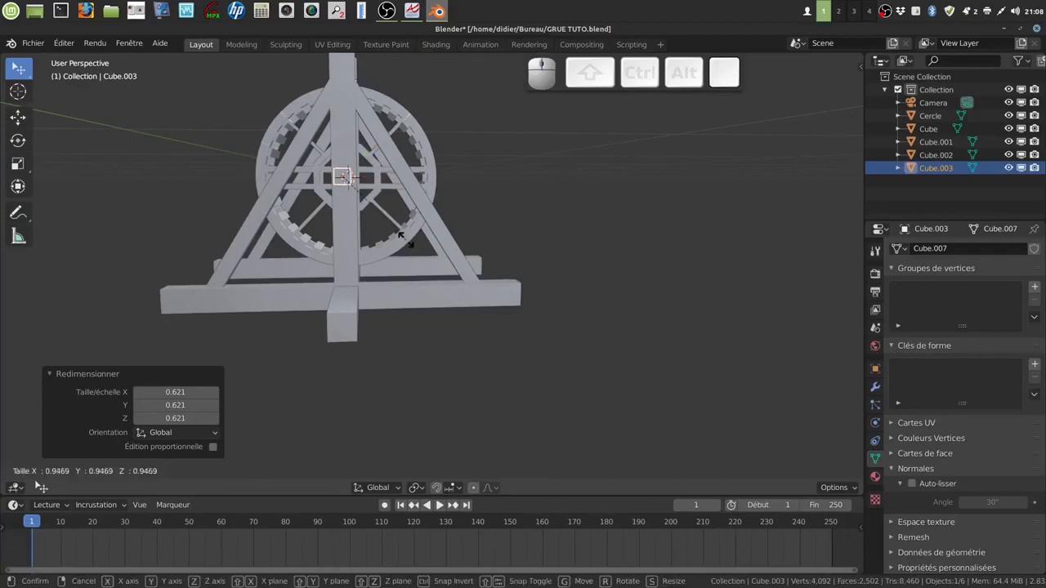
click(424, 262)
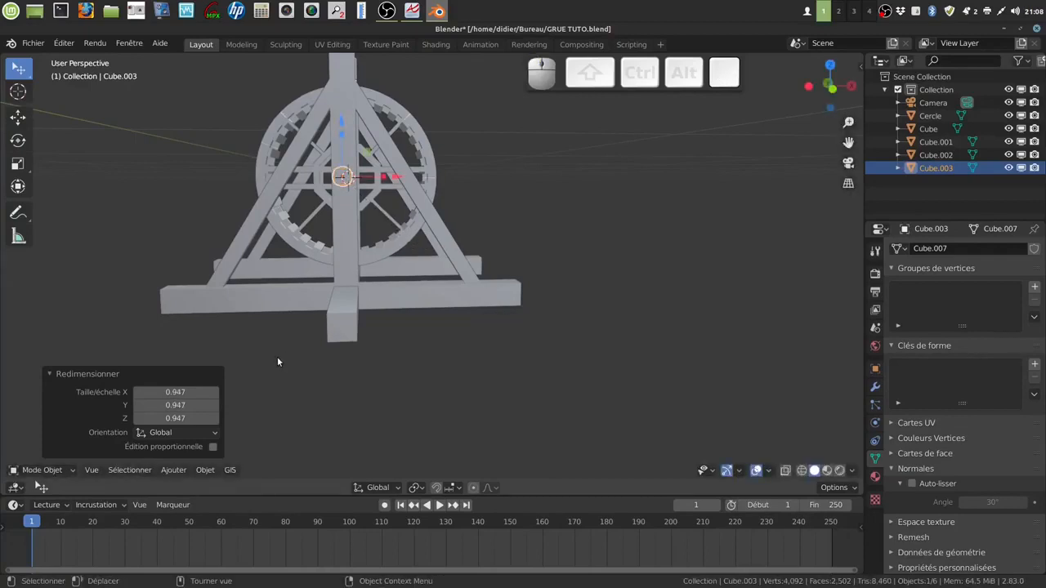
Stretch the small cube along Z in two passes, the second by a factor of 1.886, to form a long thin brace.
key(KP_3)
shift+middle_drag(300, 295, 380, 349)
drag(359, 199, 359, 381)
drag(360, 182, 366, 160)
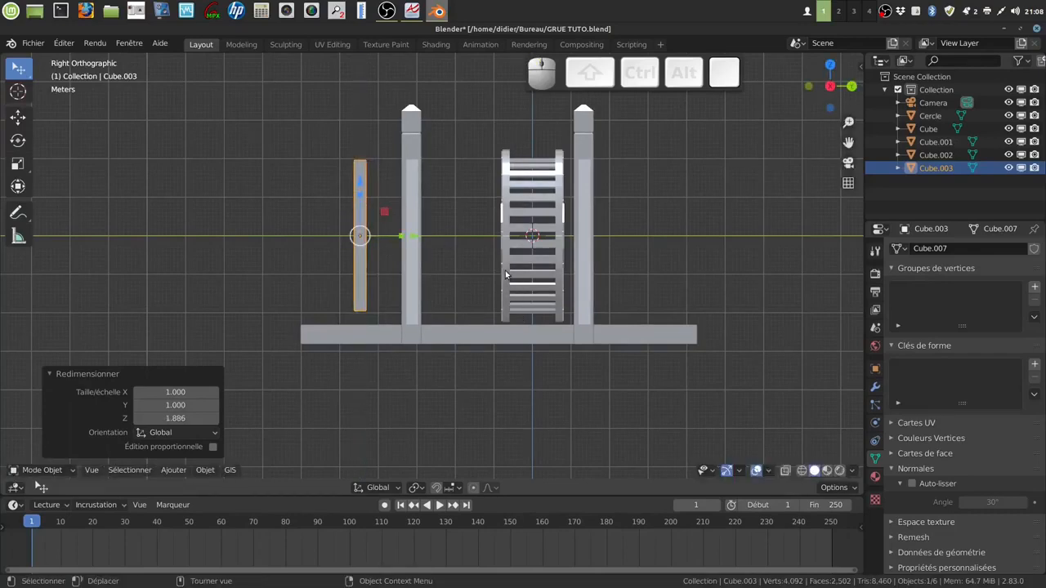
Rotate the brace about 30° in the side view, lower it onto the connecting beam and move it 0.29687 m along Y against the post.
key(r)
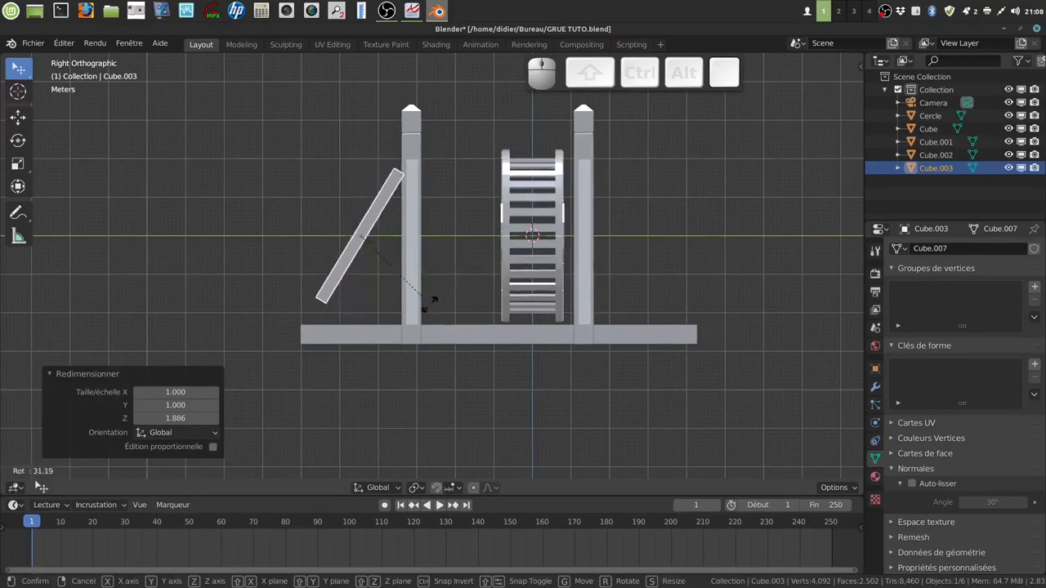
click(432, 291)
drag(362, 181, 359, 209)
drag(418, 272, 430, 264)
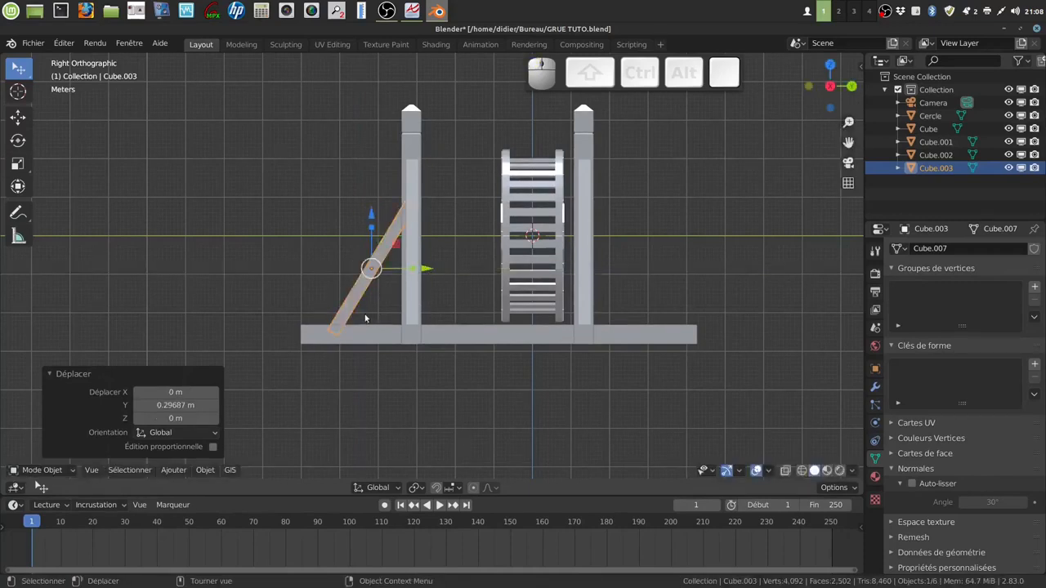
Examine the slanted brace's joints with the post and the connecting beam, and compare it with the opposite frame.
middle_drag(381, 318, 439, 319)
scroll(427, 328, up, 2)
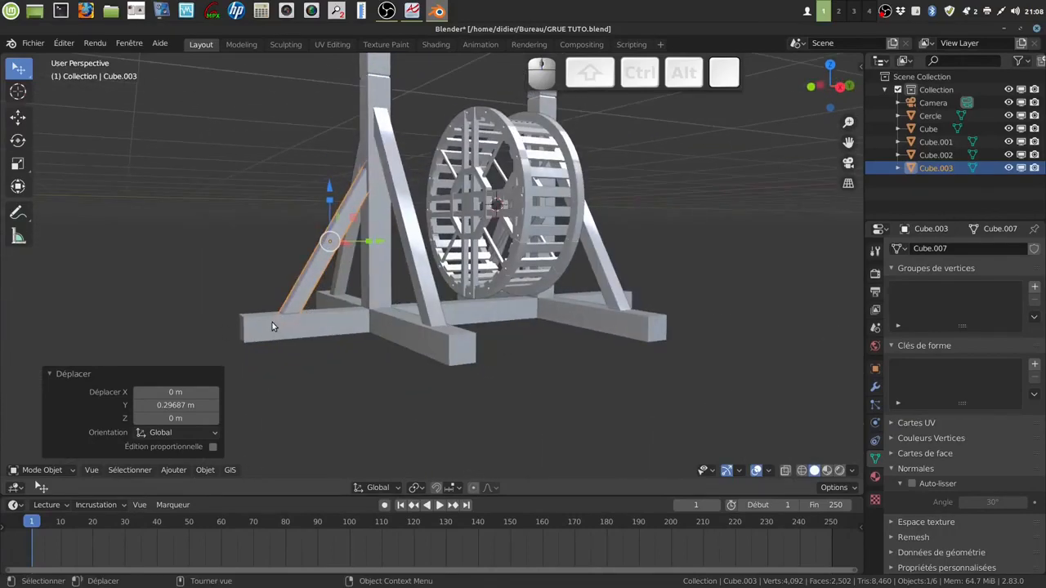
middle_drag(273, 326, 309, 309)
scroll(299, 307, down, 3)
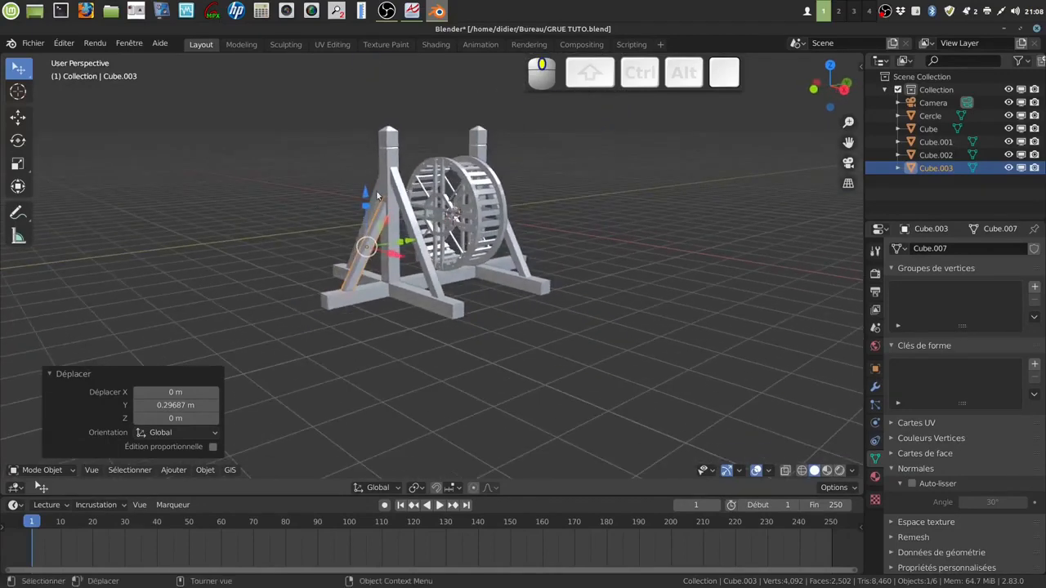
middle_drag(386, 304, 369, 282)
scroll(365, 303, up, 1)
key(KP_3)
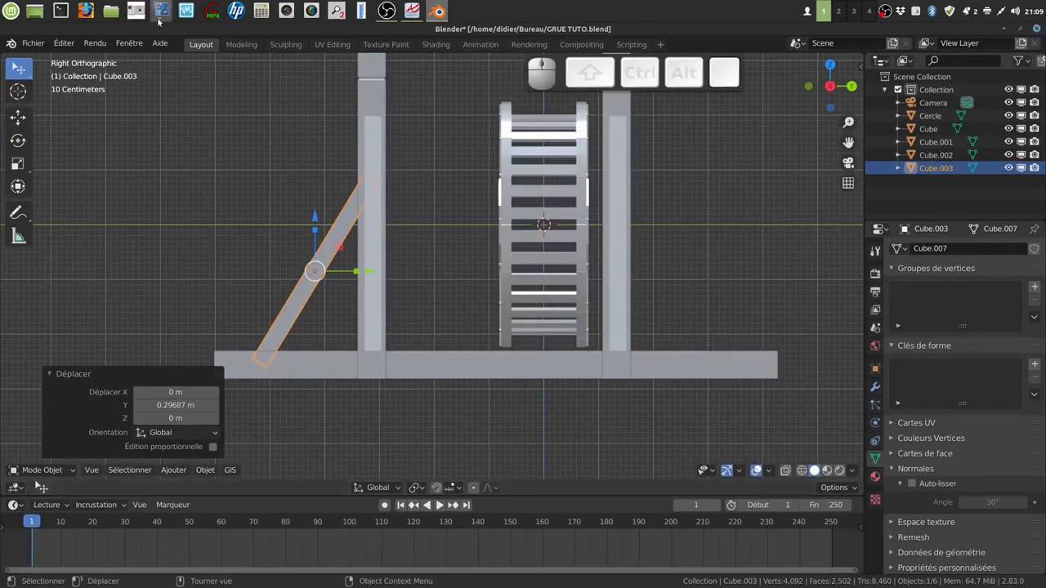
scroll(481, 422, down, 1)
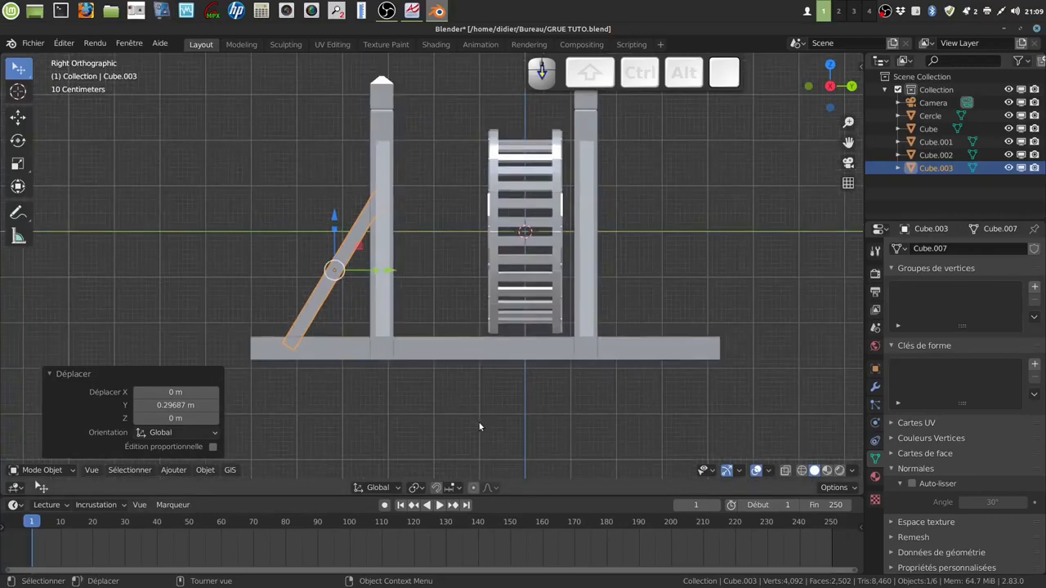
Duplicate the slanted brace, move the copy 7.4723 m along Y beyond the opposite frame and rotate it 180° about Z.
key(shift)
key(shift+d)
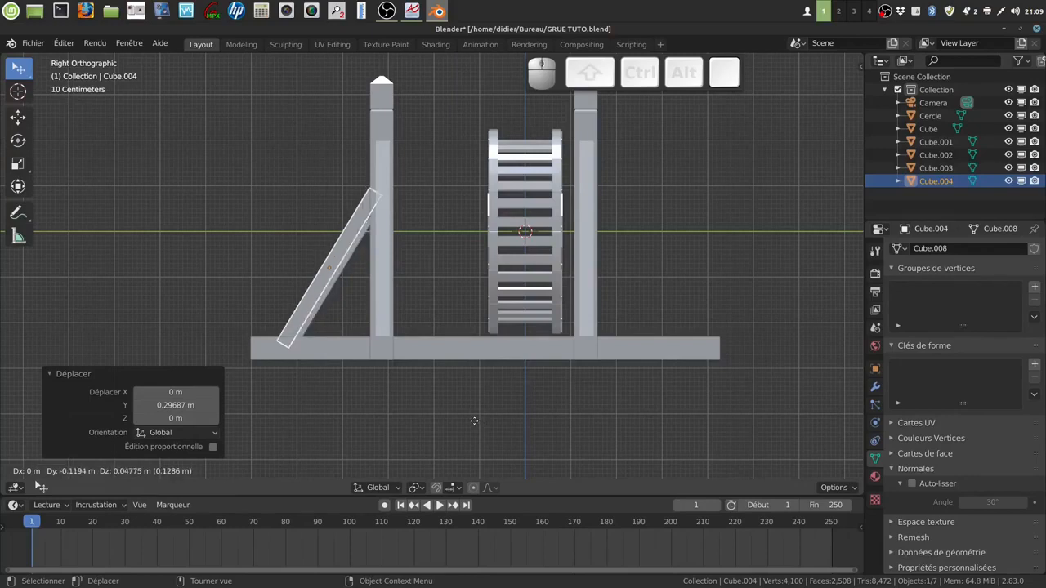
right_click(473, 420)
drag(389, 268, 730, 241)
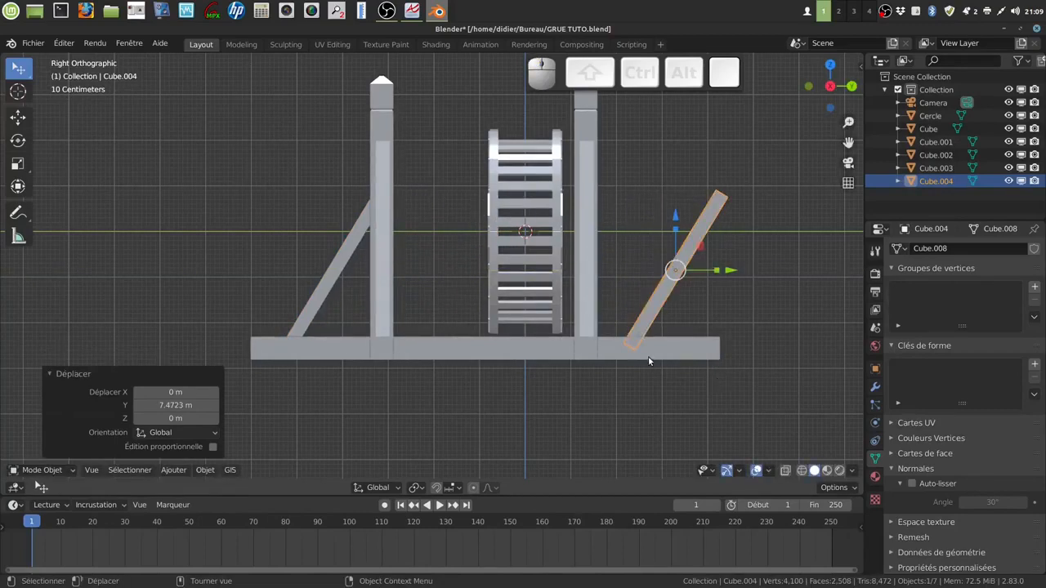
text(rz180)
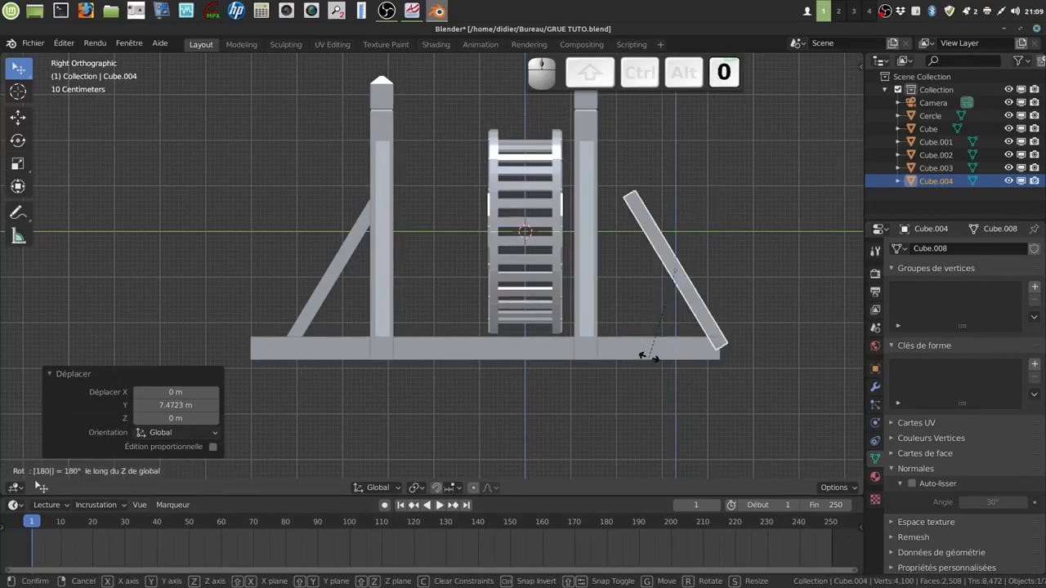
click(643, 355)
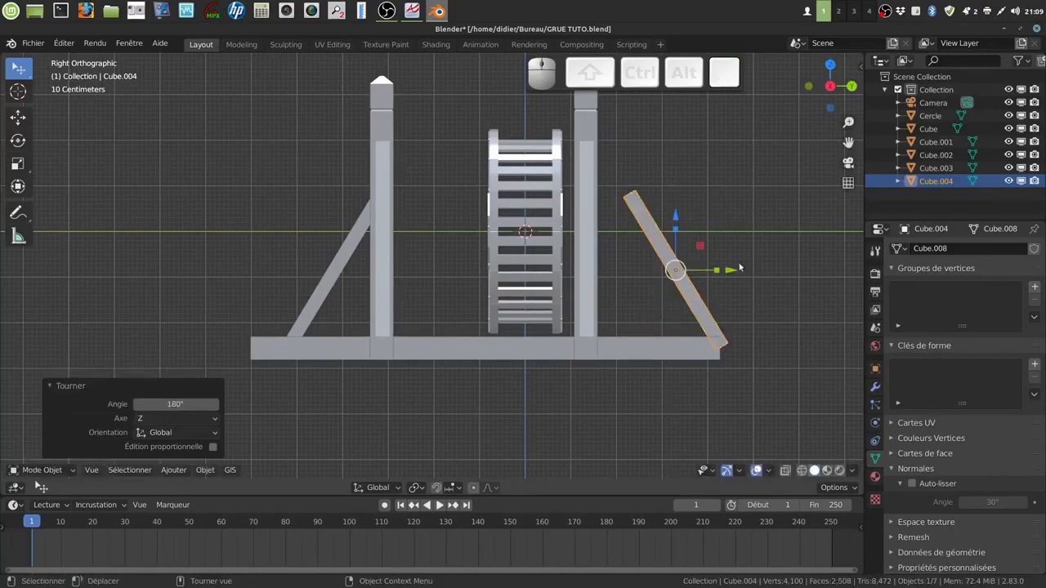
Move the duplicated brace along Y by -0.8833 m and a further -0.03581 m so it meets the opposite post.
drag(734, 274, 689, 275)
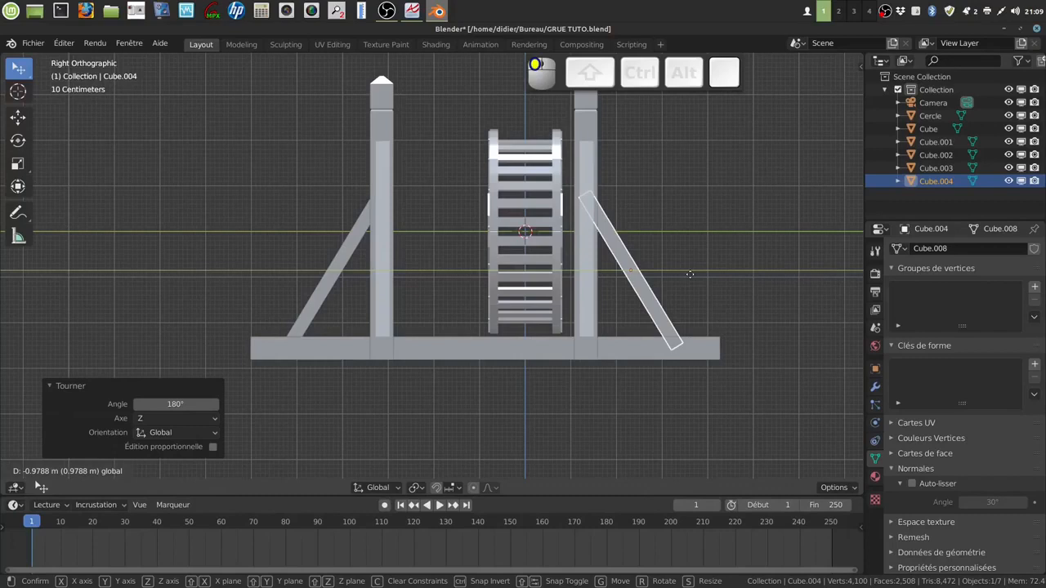
drag(689, 275, 693, 273)
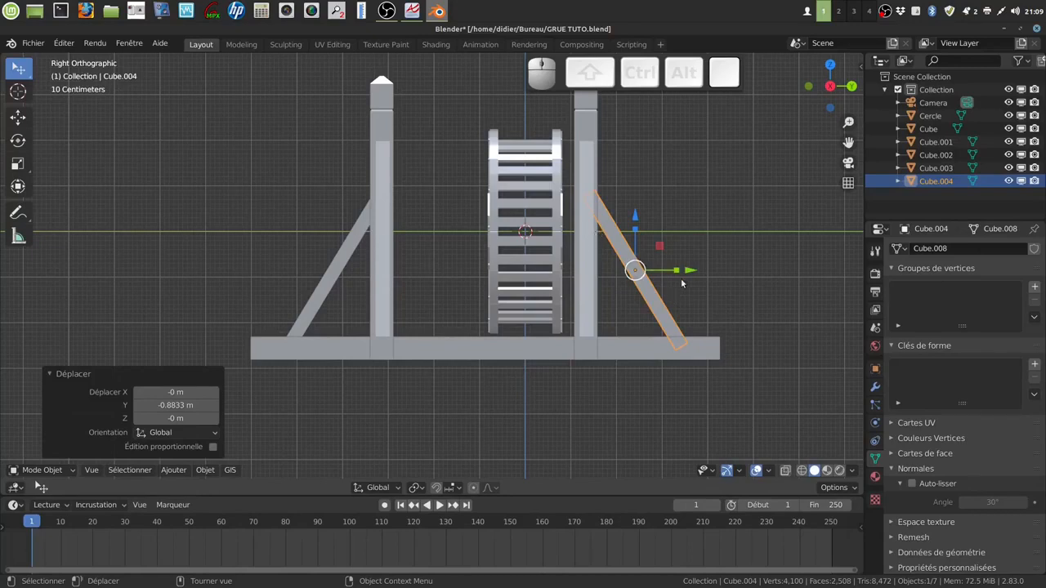
drag(692, 272, 691, 269)
middle_drag(611, 242, 454, 339)
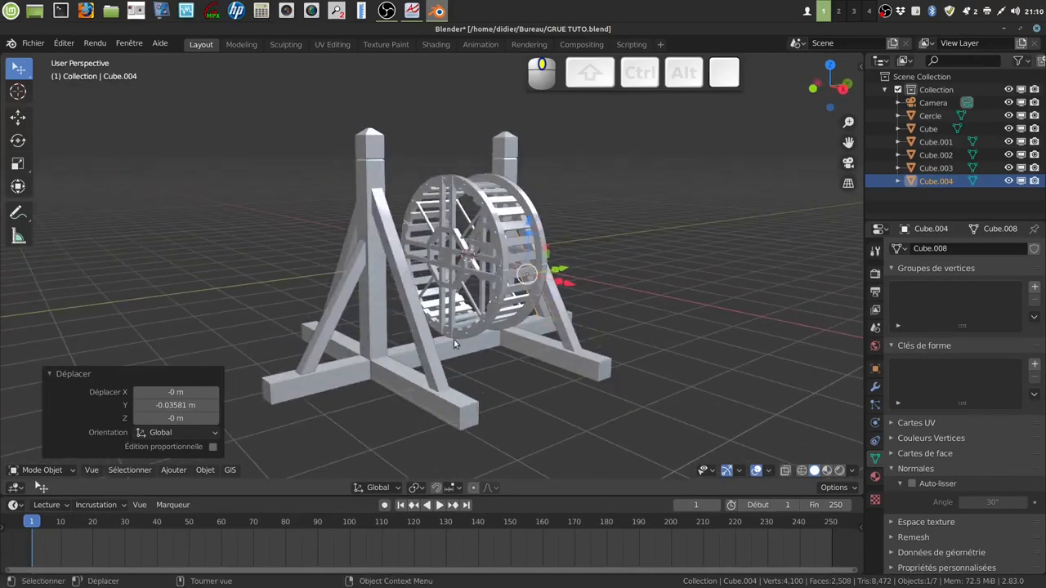
Join the two outer slanted braces into one object.
shift+click(335, 321)
middle_drag(457, 315, 657, 227)
right_click(654, 247)
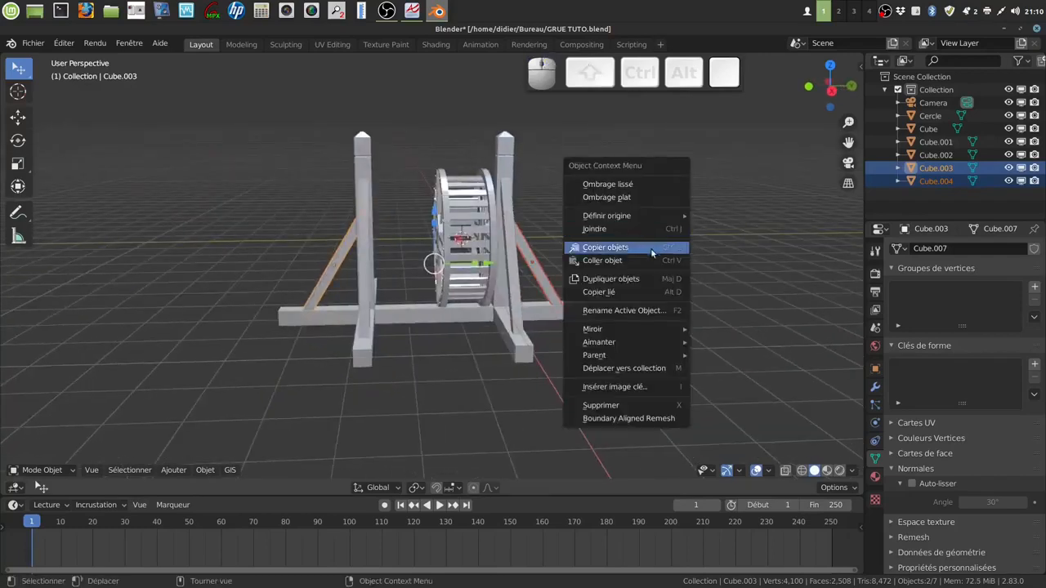
click(638, 228)
middle_drag(603, 280, 632, 281)
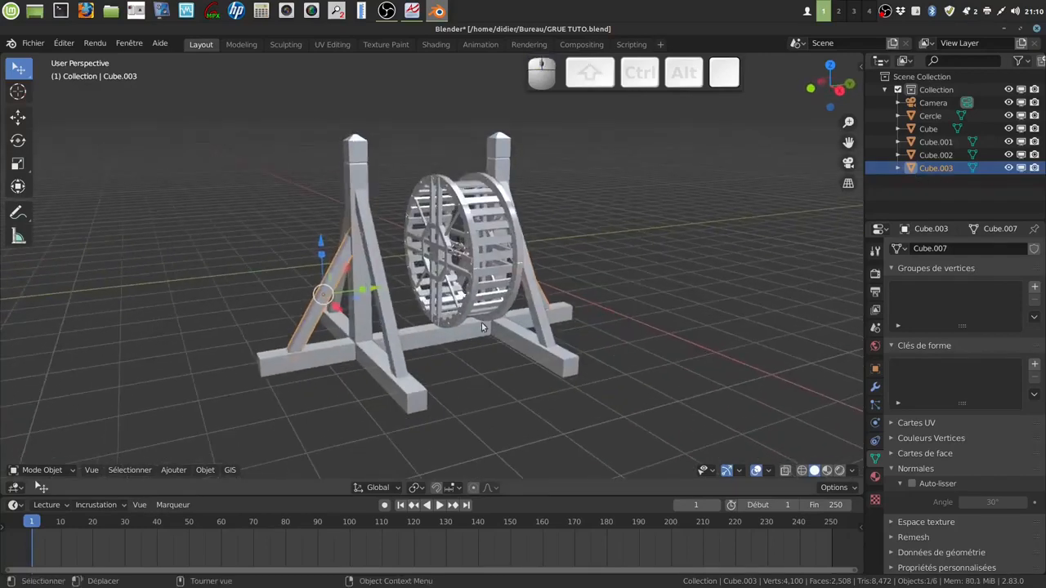
Try to join the connecting base beam and the attached side frame into one object.
middle_drag(381, 333, 402, 305)
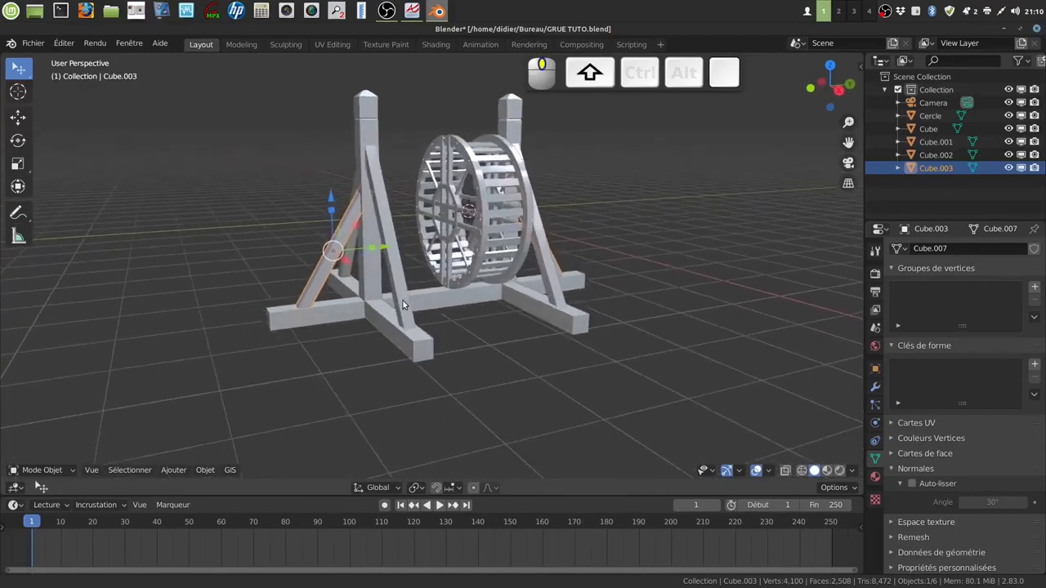
click(353, 313)
shift+click(369, 265)
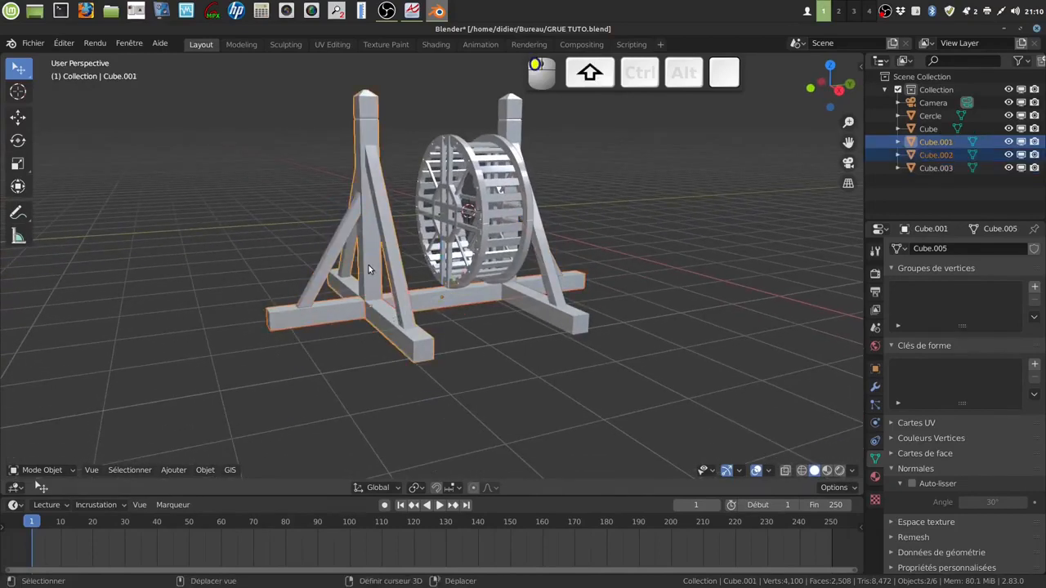
right_click(697, 234)
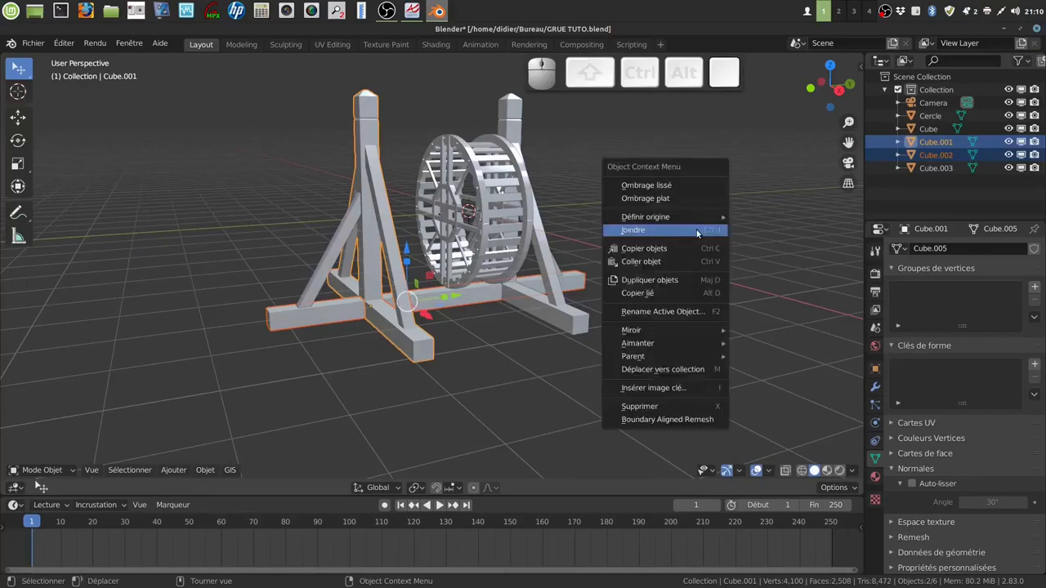
click(695, 229)
middle_drag(585, 318, 559, 322)
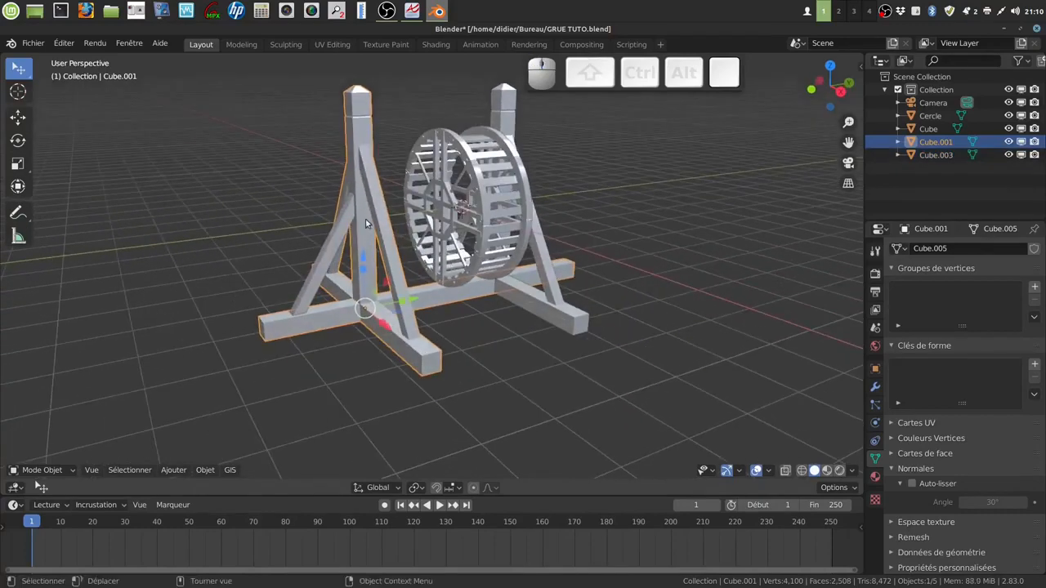
middle_drag(546, 250, 656, 266)
click(630, 241)
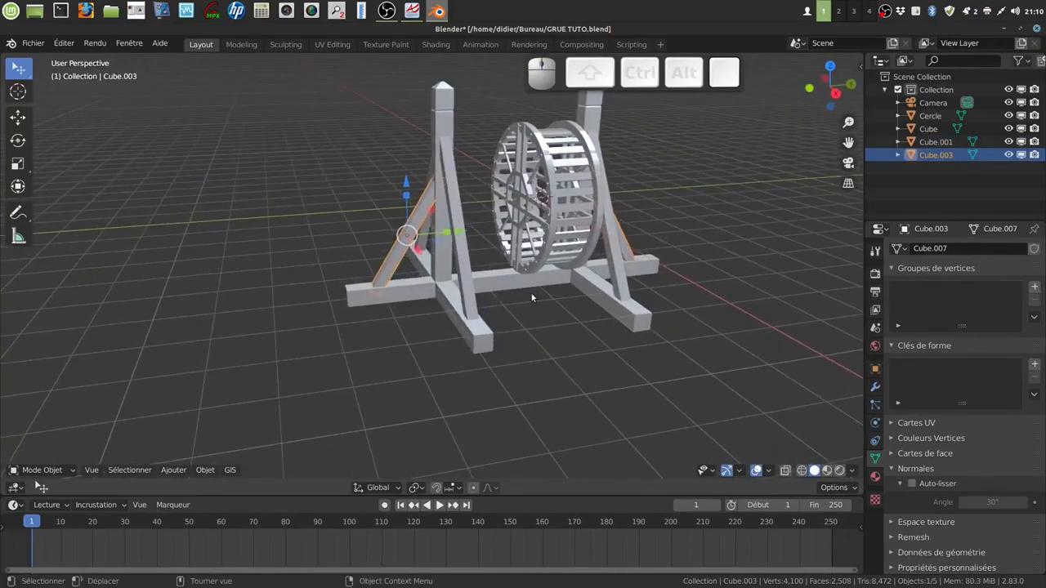
Undo the join of the base beam and the side frame, leaving the beam selected.
key(ctrl)
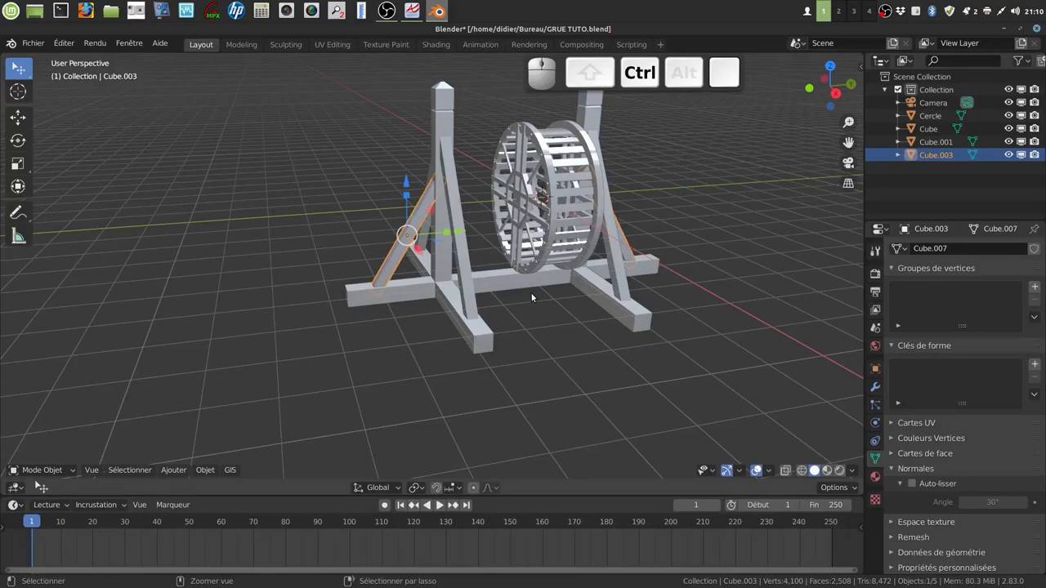
key(ctrl+z)
key(ctrl+z)
key(ctrl+z)
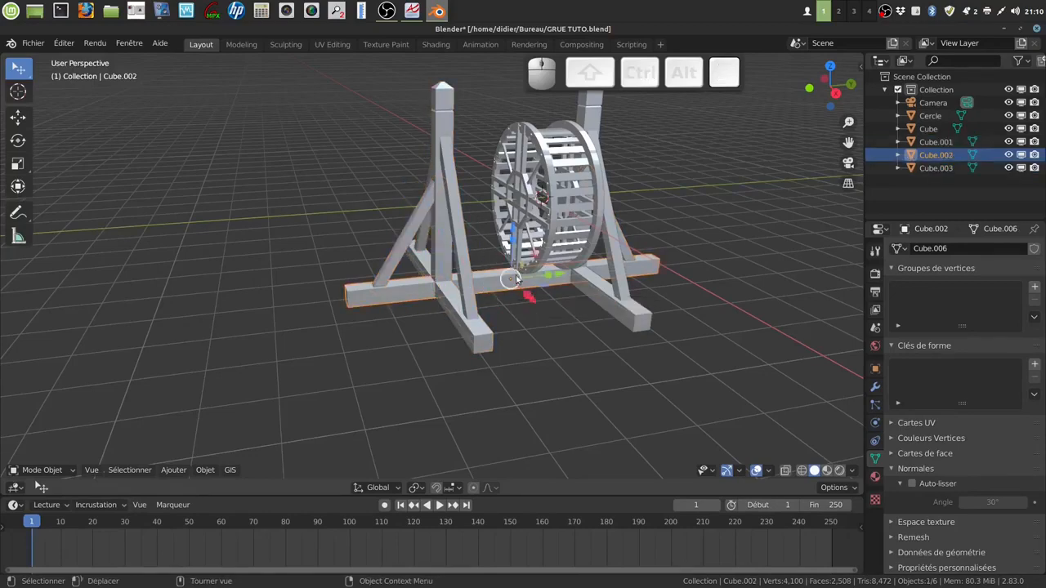
Merge the connecting base beam into the side frame with a Boolean union and check which parts select together.
middle_drag(556, 325, 568, 406)
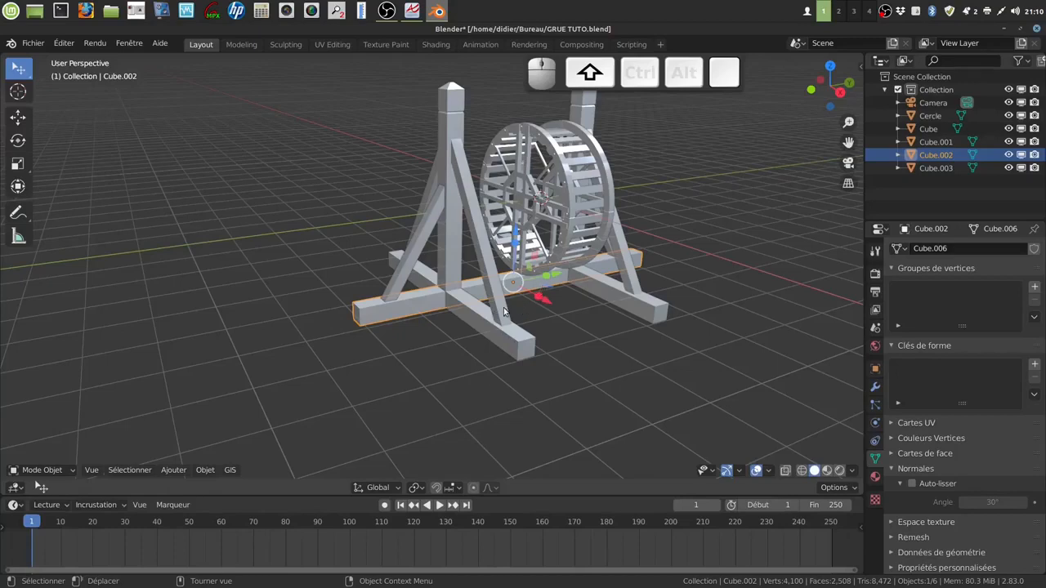
shift+click(487, 329)
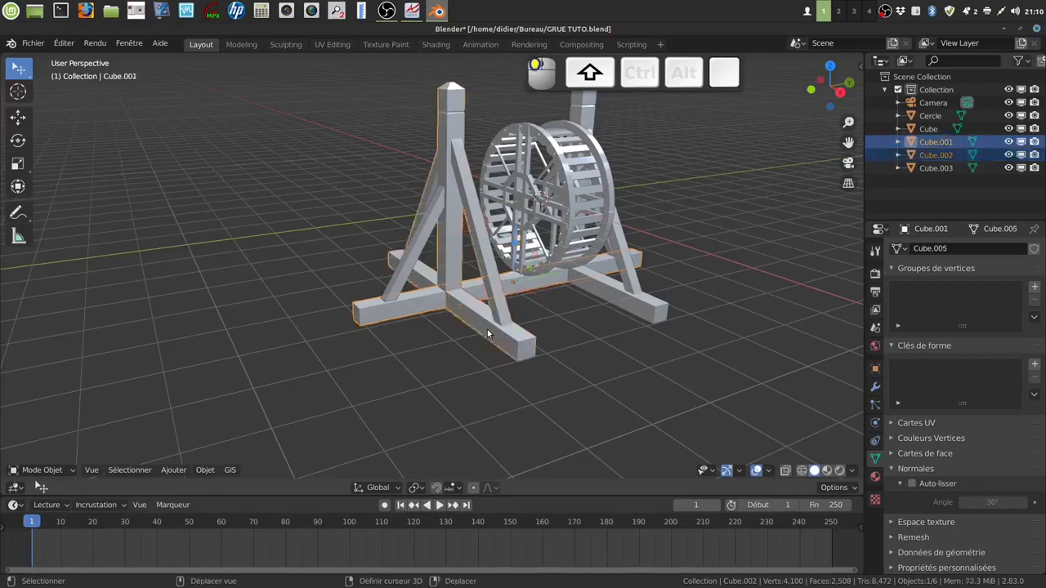
key(ctrl+j)
click(662, 407)
middle_drag(658, 396, 564, 349)
click(382, 245)
middle_drag(535, 268, 618, 254)
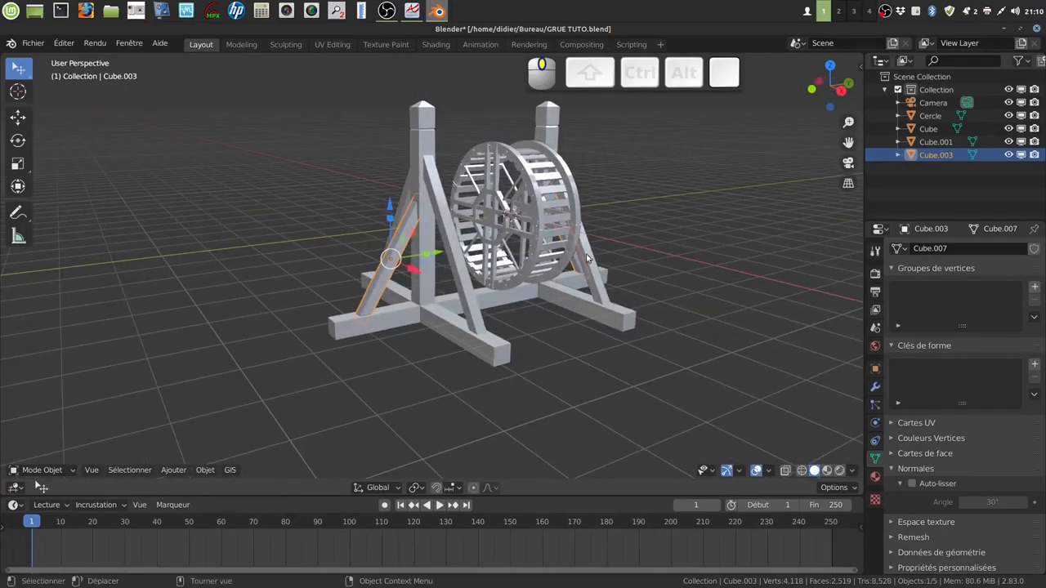
click(440, 301)
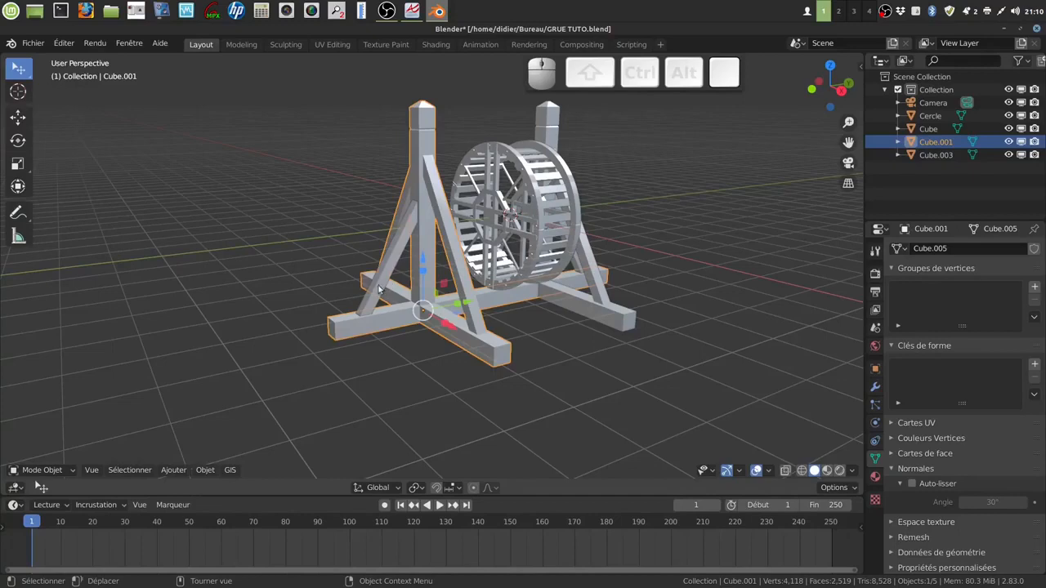
middle_drag(664, 229, 664, 229)
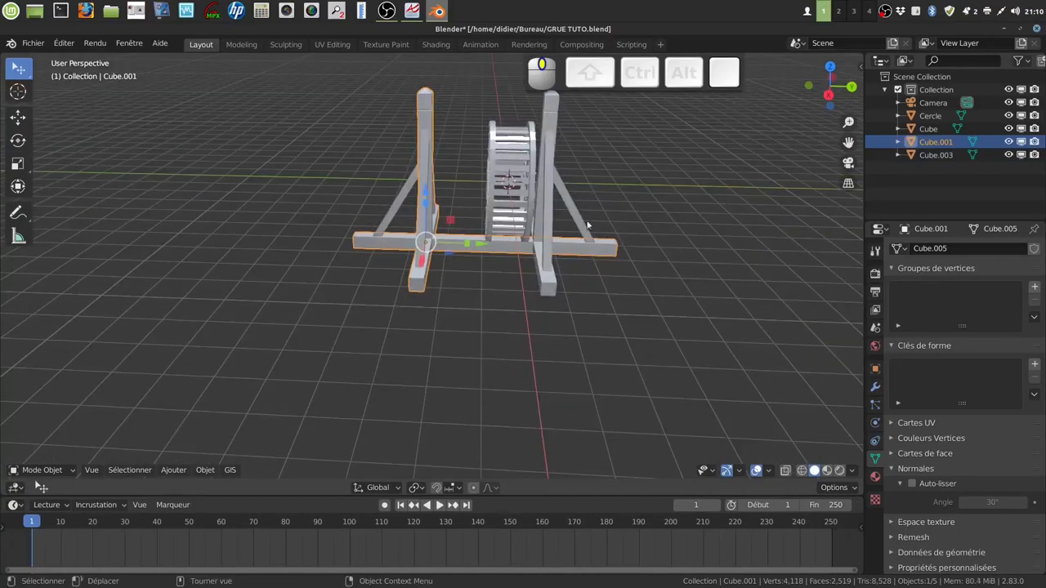
Merge the joined outer braces into the frame and base beam with a Boolean union.
click(583, 224)
middle_drag(584, 224, 491, 291)
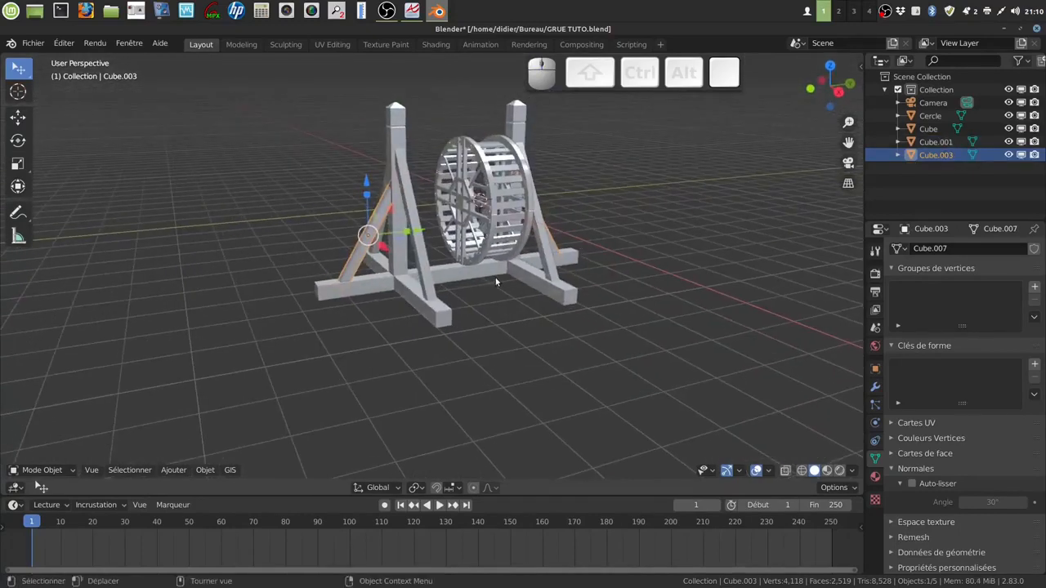
shift+click(472, 275)
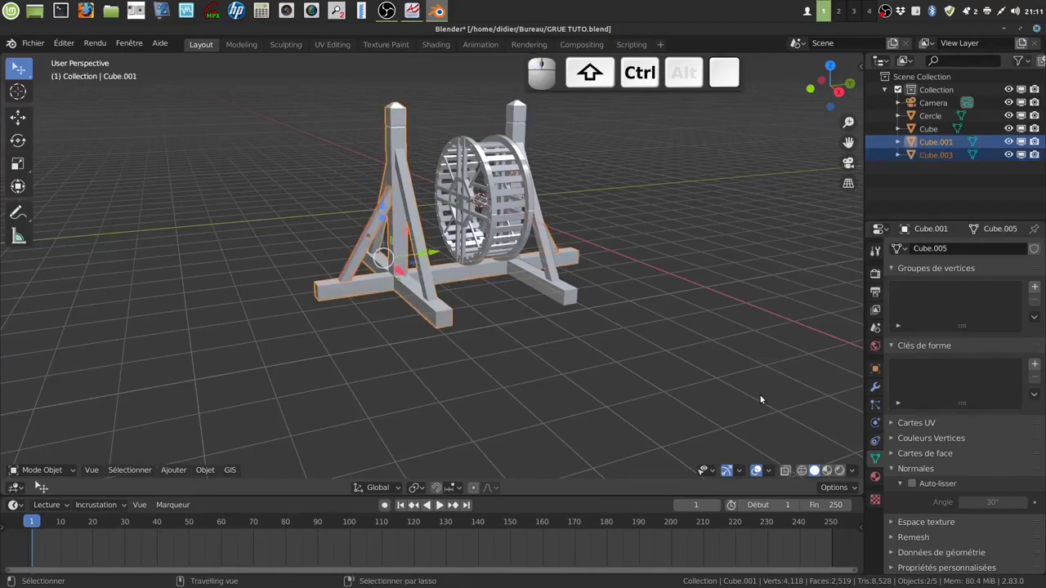
key(ctrl+j)
click(739, 384)
middle_drag(733, 381, 441, 360)
click(442, 359)
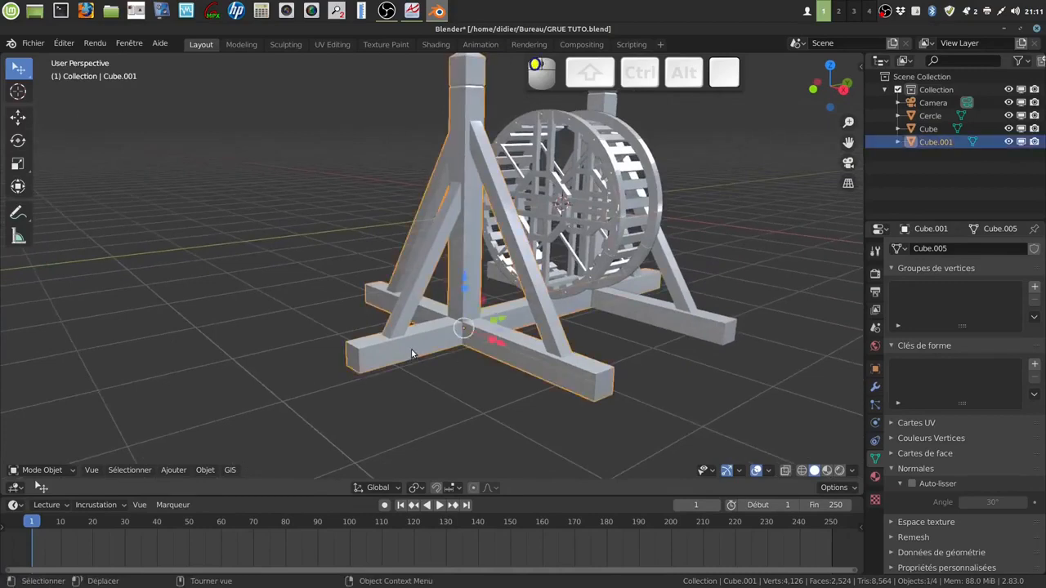
Enter Edit Mode on the merged frame, clear the selection and examine the faces where the outer brace meets the beam.
key(Tab)
key(Tab)
key(Tab)
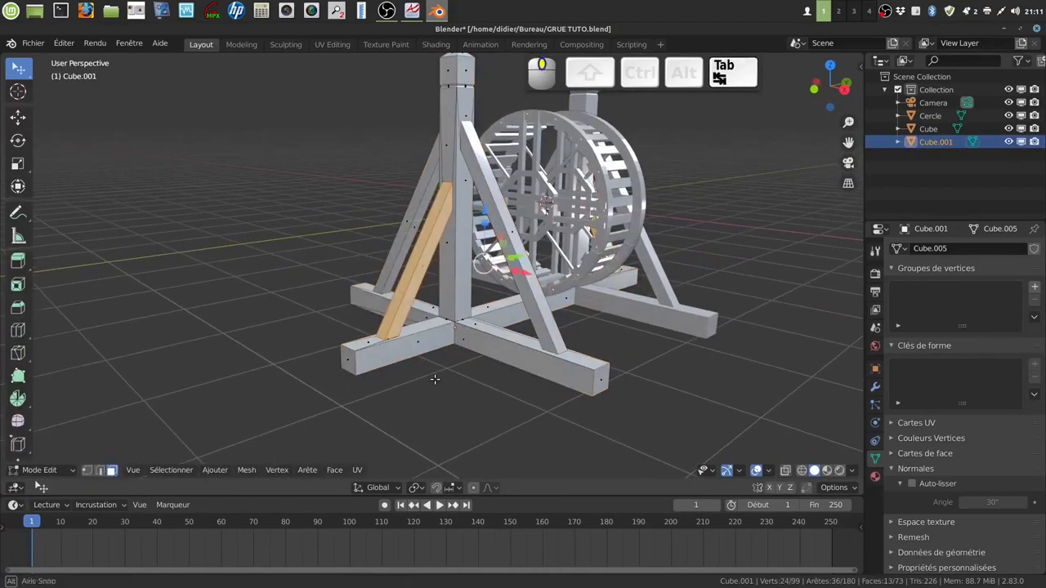
key(a)
middle_drag(427, 376, 347, 407)
scroll(433, 397, up, 3)
scroll(372, 384, down, 6)
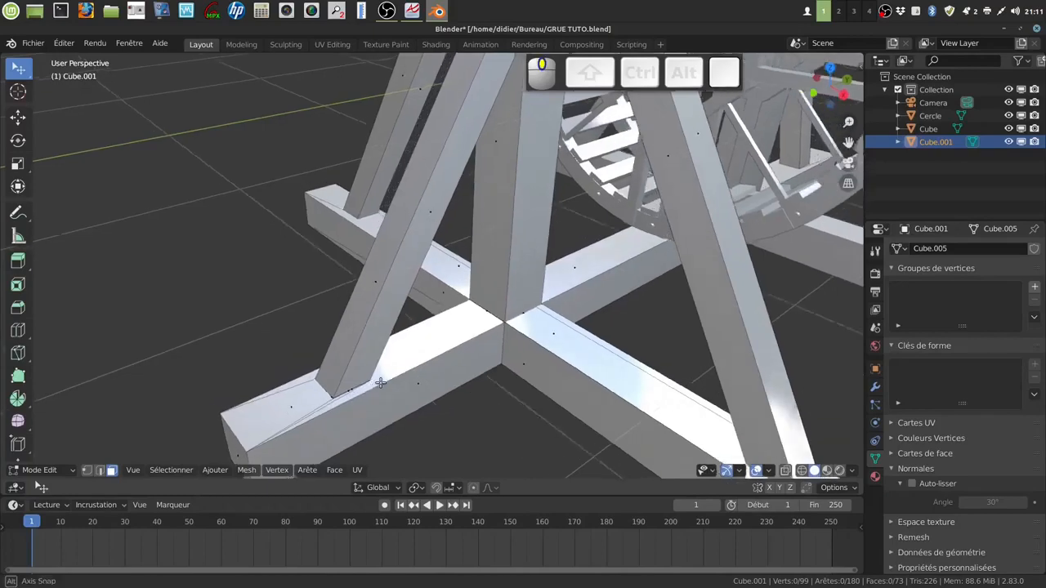
middle_drag(409, 373, 390, 380)
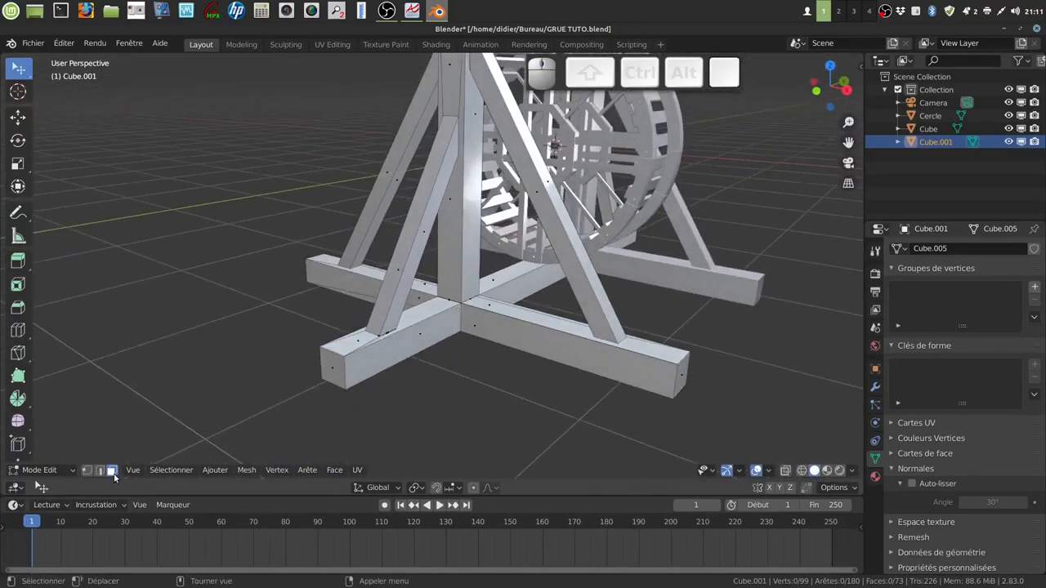
Shorten the base beam by scaling its two end faces to about 0.9 along Y around their median point, then return to Object Mode.
scroll(569, 342, down, 3)
middle_drag(580, 347, 551, 347)
middle_drag(716, 326, 697, 299)
middle_drag(622, 332, 680, 324)
click(416, 488)
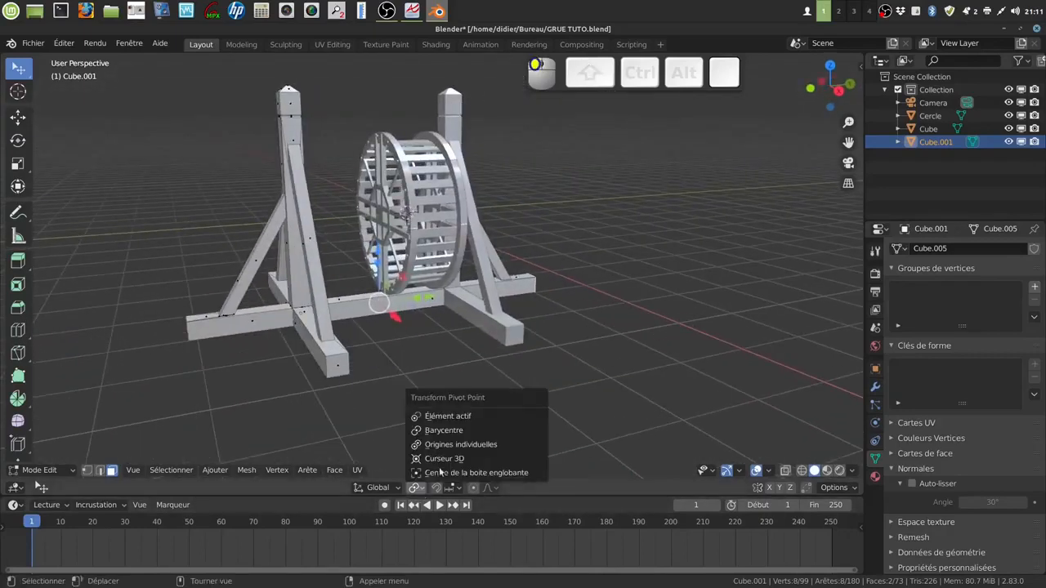
click(446, 432)
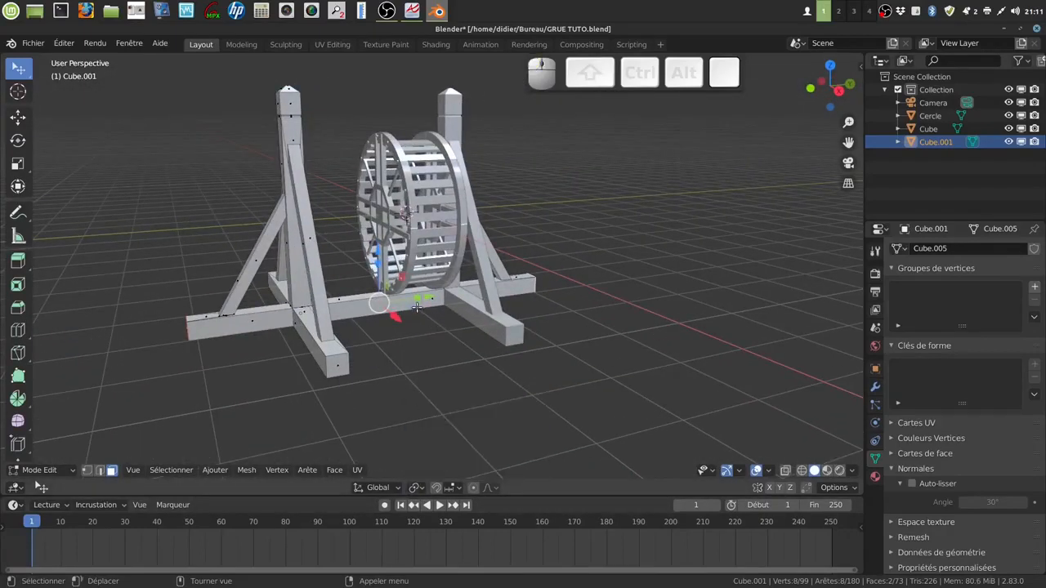
drag(418, 301, 417, 299)
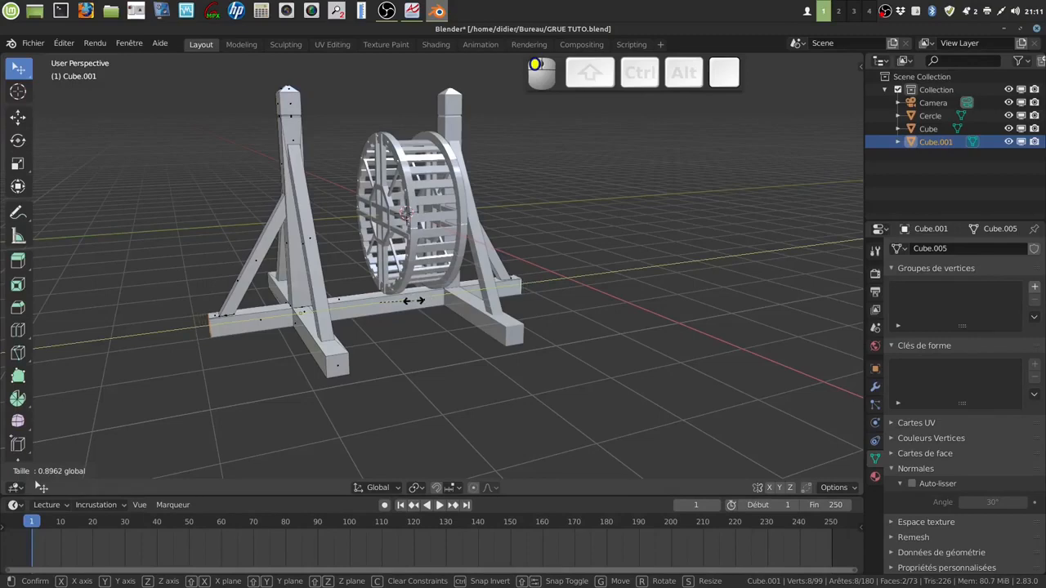
drag(413, 301, 413, 300)
key(a)
key(a)
middle_drag(432, 357, 535, 394)
key(Tab)
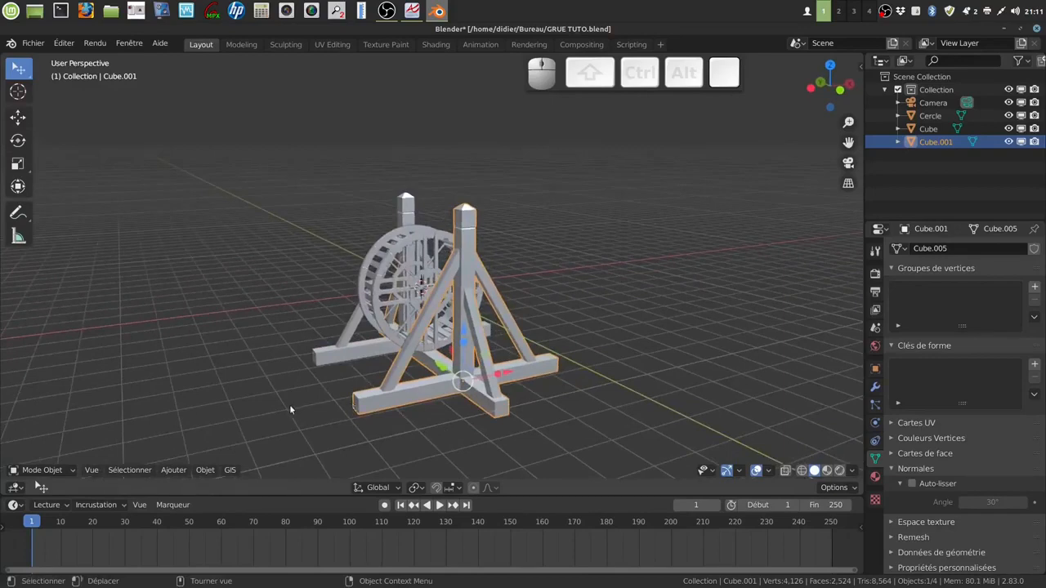
Examine the support structure from several sides and check which parts are still separate objects.
scroll(439, 434, up, 2)
middle_drag(439, 434, 488, 370)
middle_drag(417, 383, 367, 300)
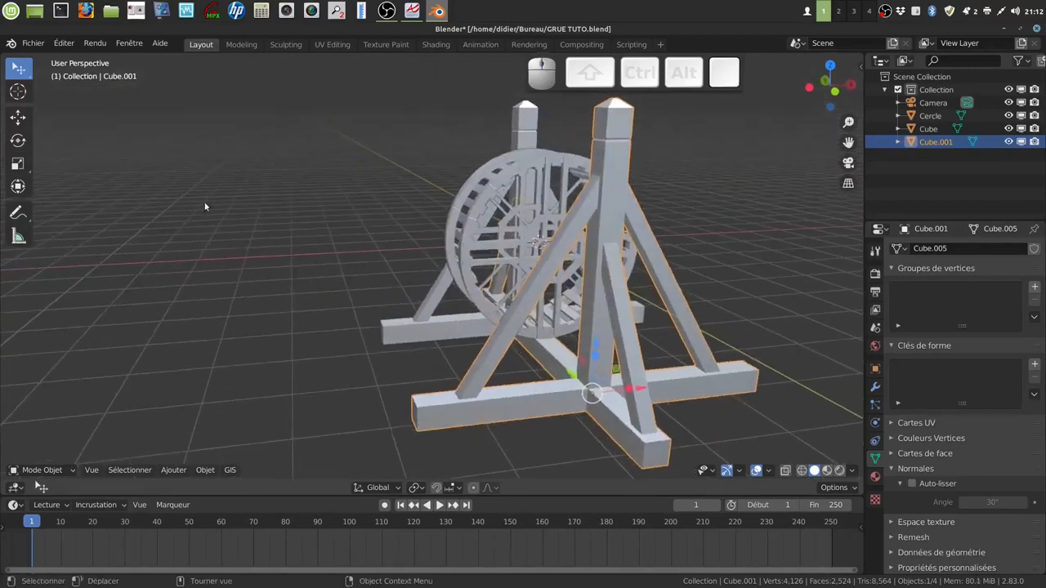
middle_drag(455, 357, 633, 336)
scroll(483, 375, down, 2)
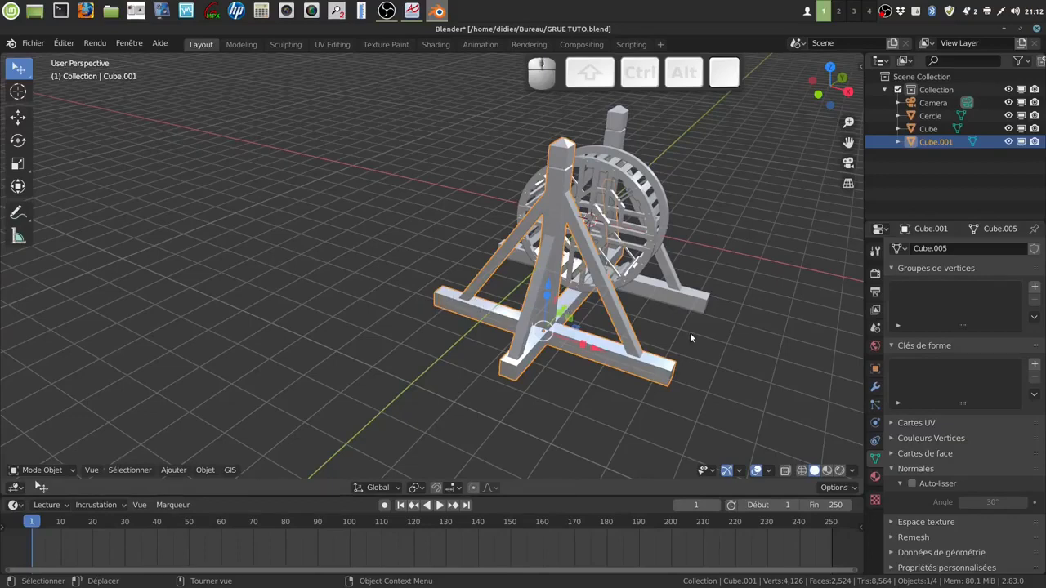
middle_drag(660, 342, 623, 337)
middle_drag(709, 303, 627, 320)
key(alt+a)
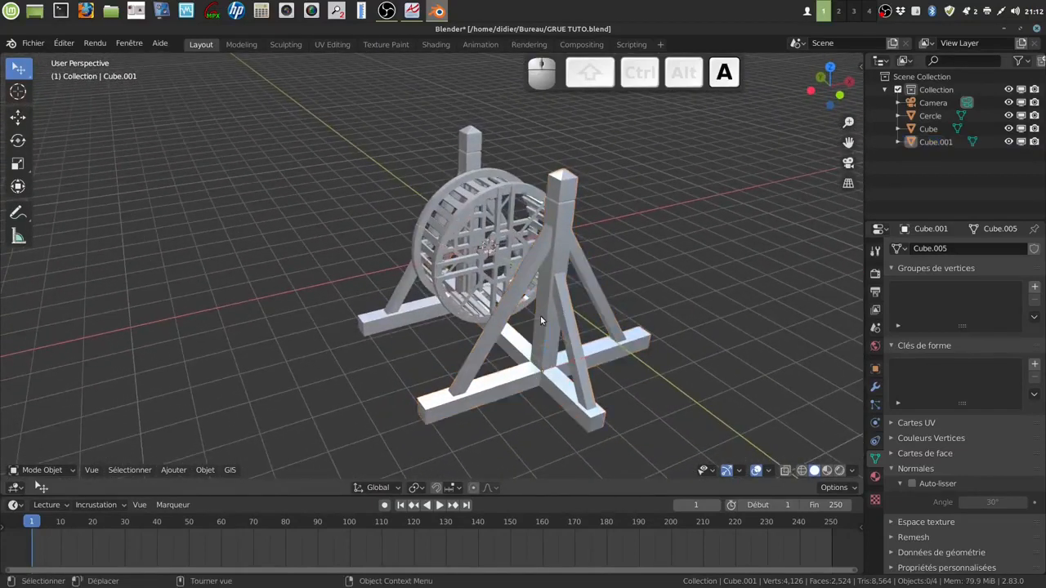
key(Tab)
key(Tab)
middle_drag(534, 321, 425, 376)
click(379, 369)
click(404, 360)
click(459, 321)
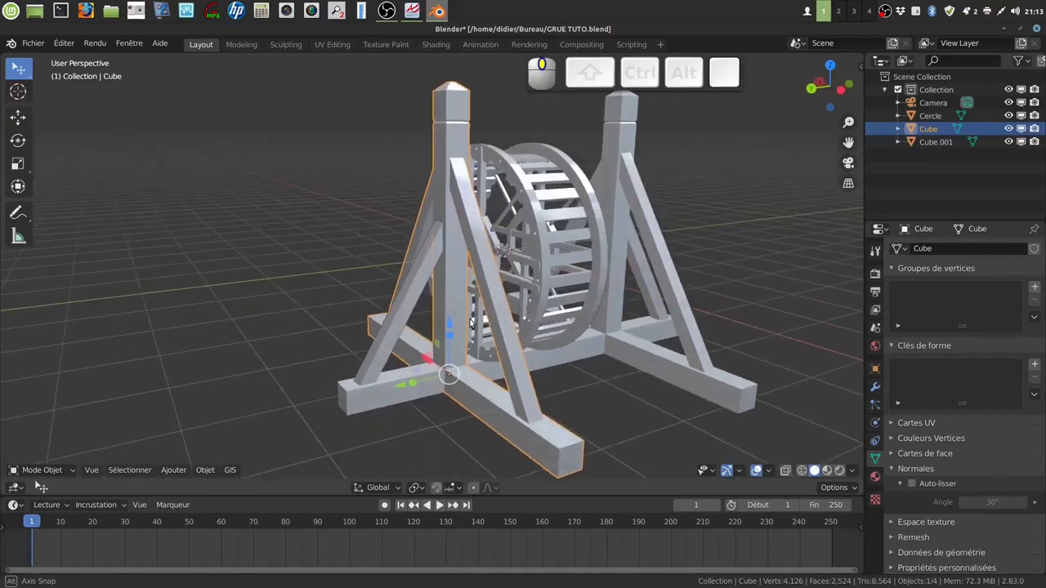
Merge the remaining side frame with the frame, beam and brace object using a Boolean union.
click(386, 395)
key(shift)
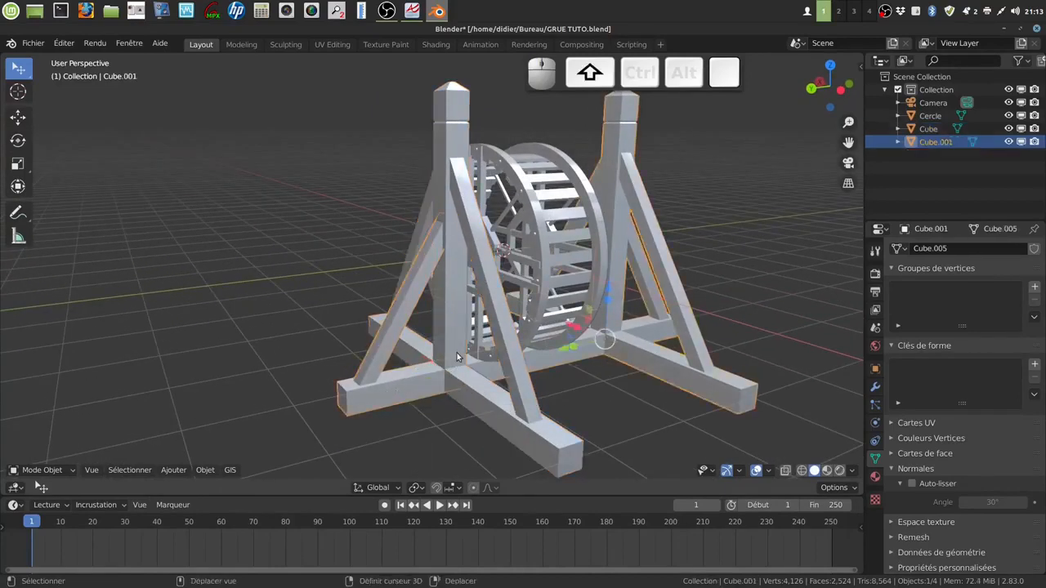
middle_drag(534, 338, 500, 312)
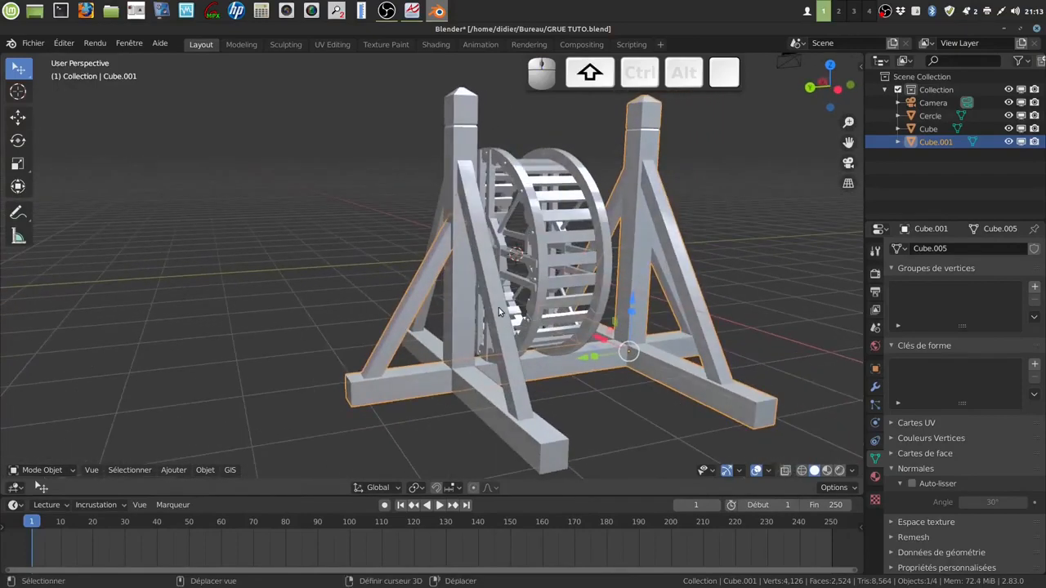
shift+click(498, 312)
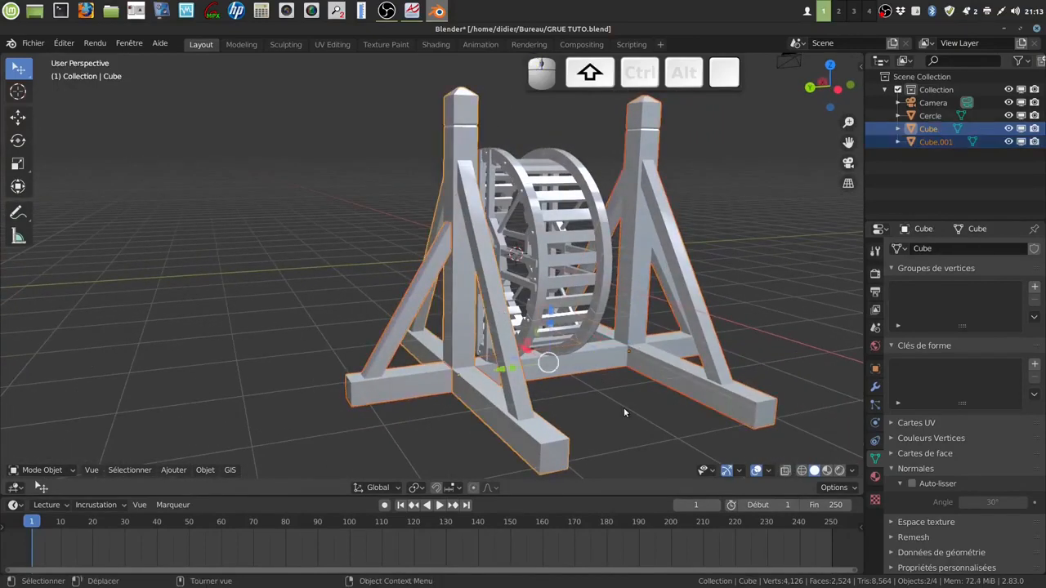
scroll(624, 412, down, 1)
key(ctrl)
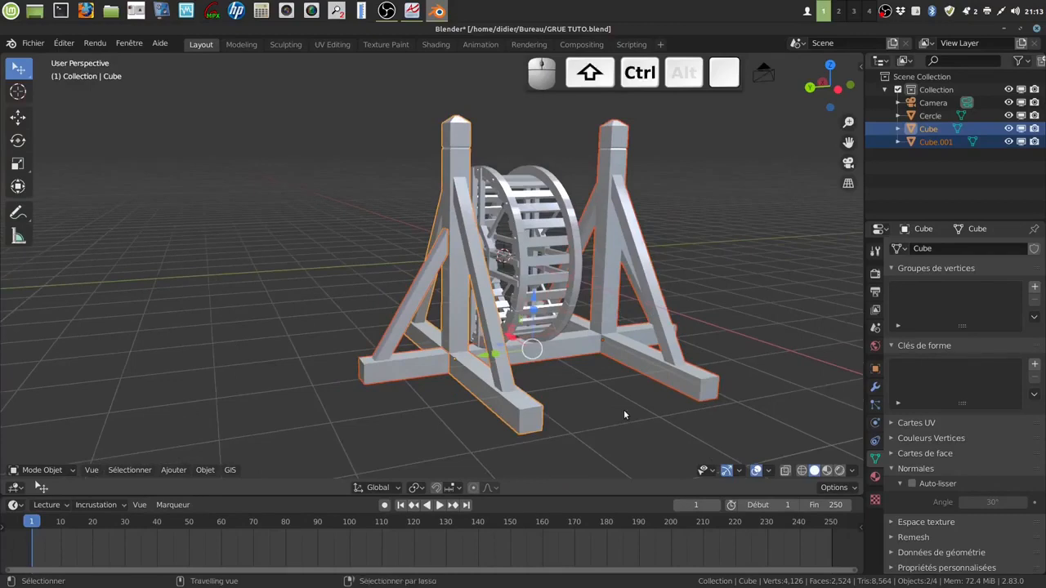
key(ctrl+j)
click(795, 253)
Examine the merged support structure from several sides and check its mesh in Edit Mode.
middle_drag(795, 248, 621, 308)
click(656, 298)
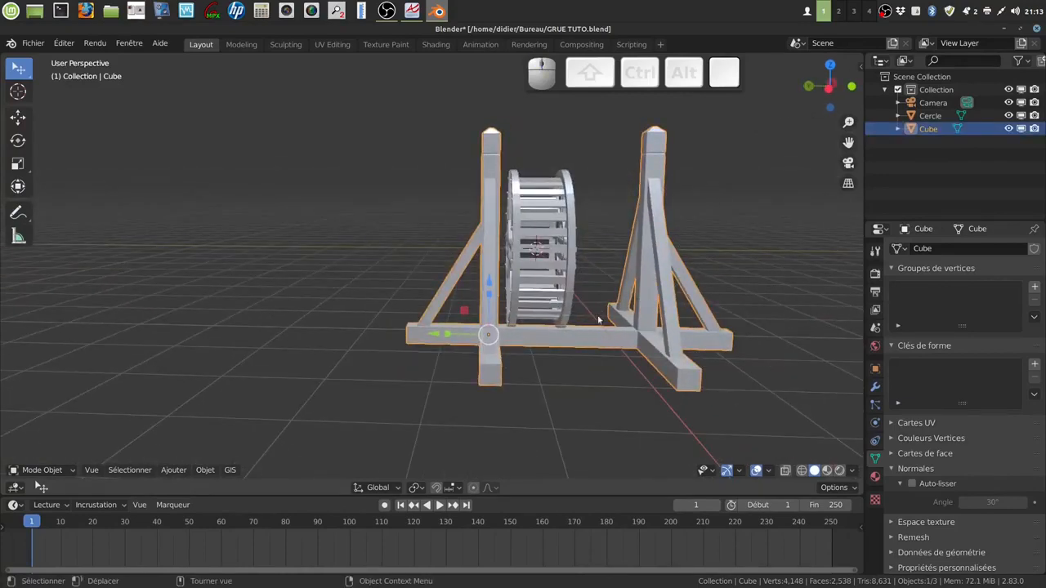
scroll(612, 352, up, 3)
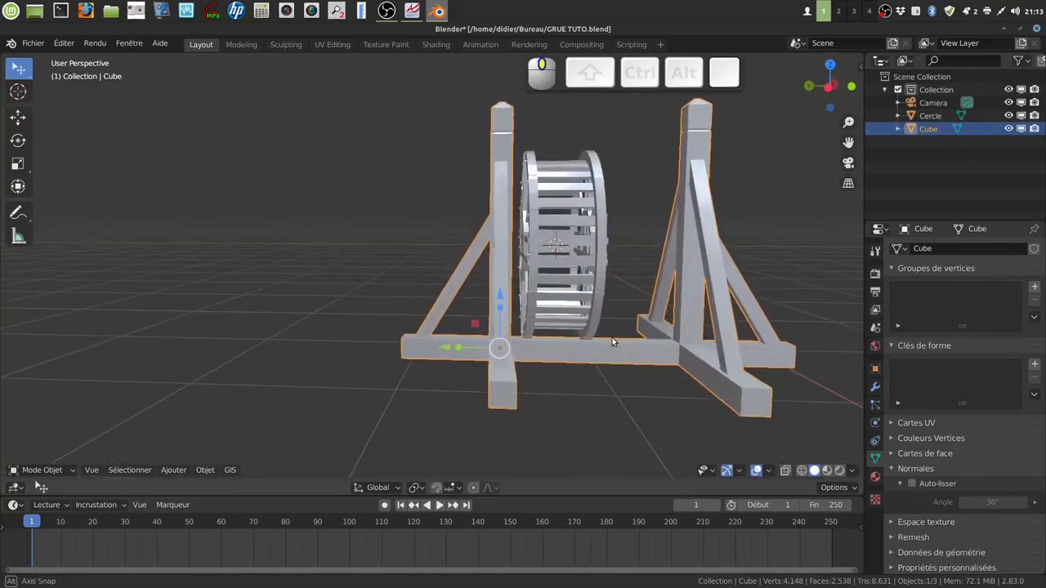
key(Tab)
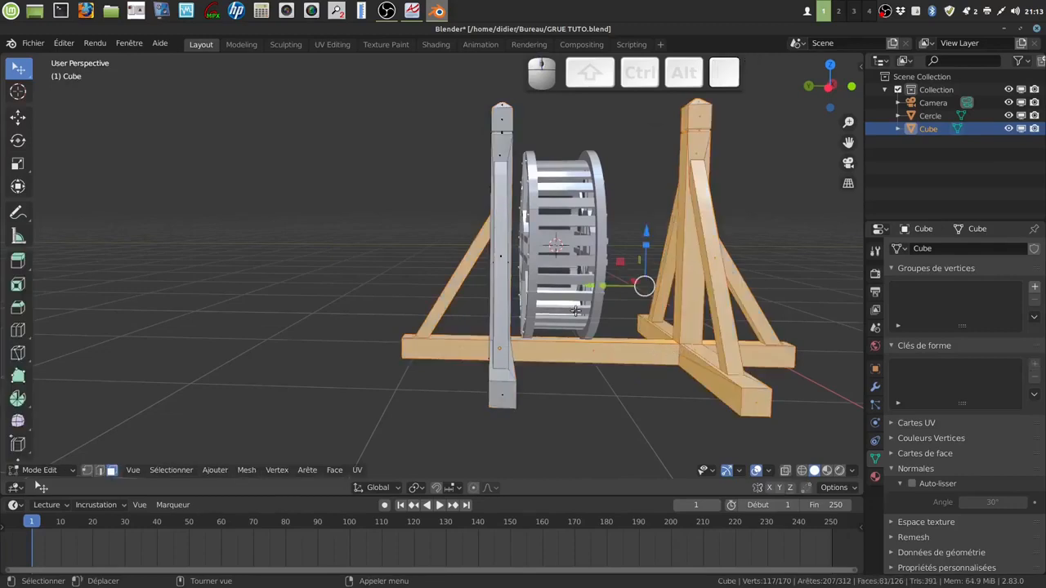
key(Tab)
middle_drag(547, 320, 638, 333)
Clear the object selection and save the file GRUE TUTO.blend.
click(347, 244)
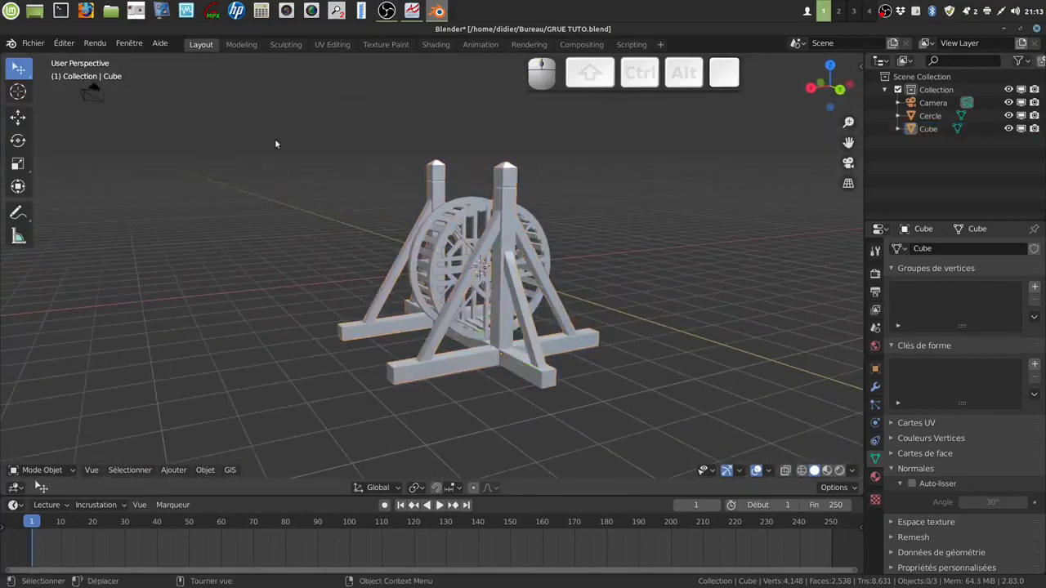
click(33, 44)
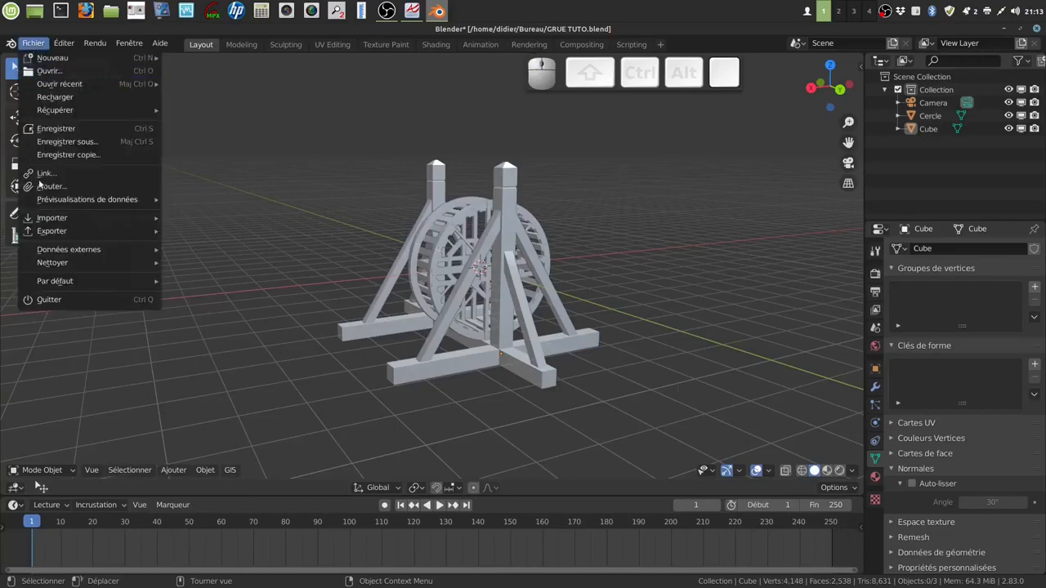
click(56, 130)
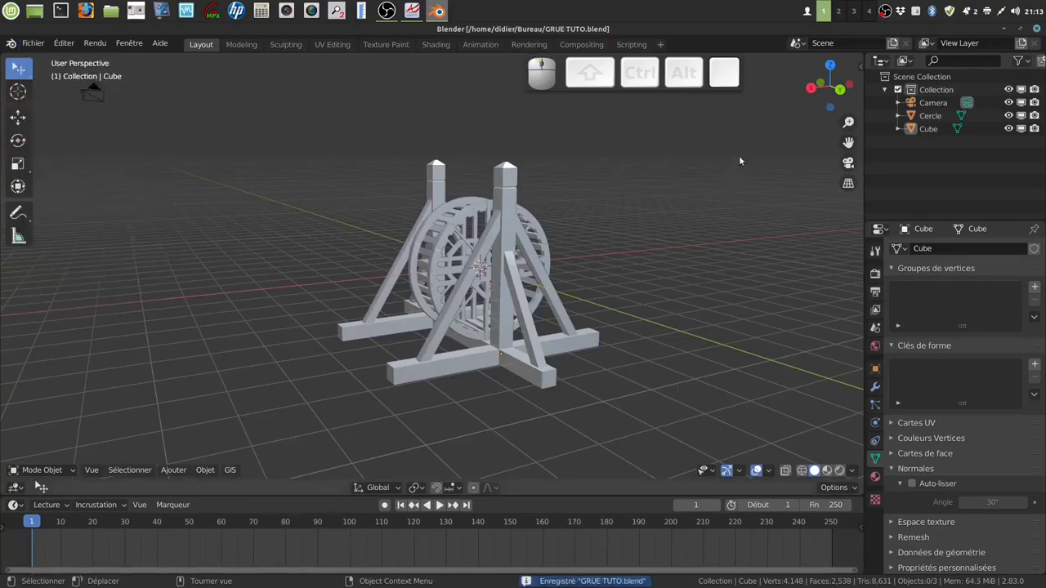
right_click(885, 11)
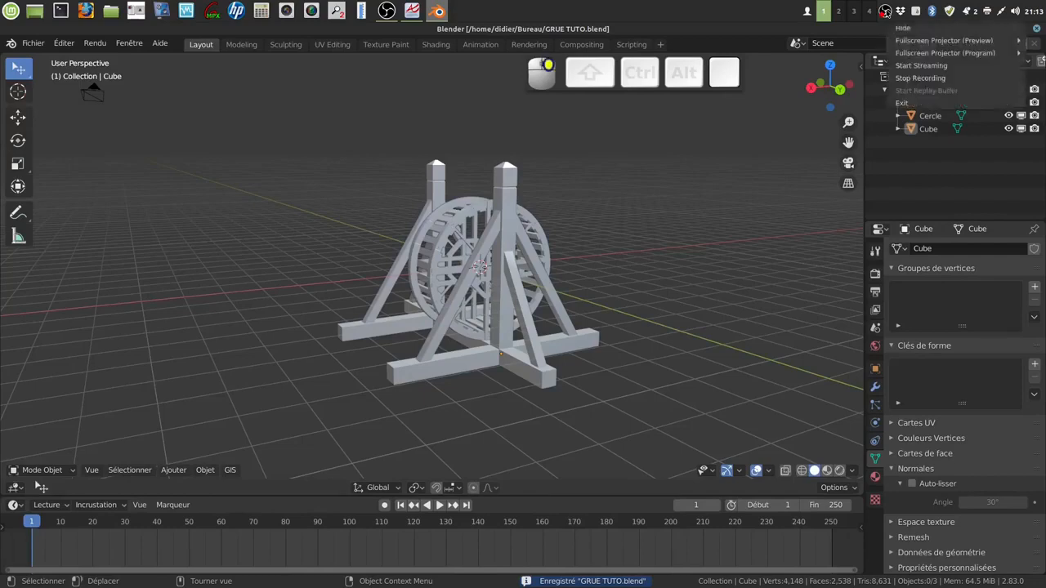
click(914, 78)
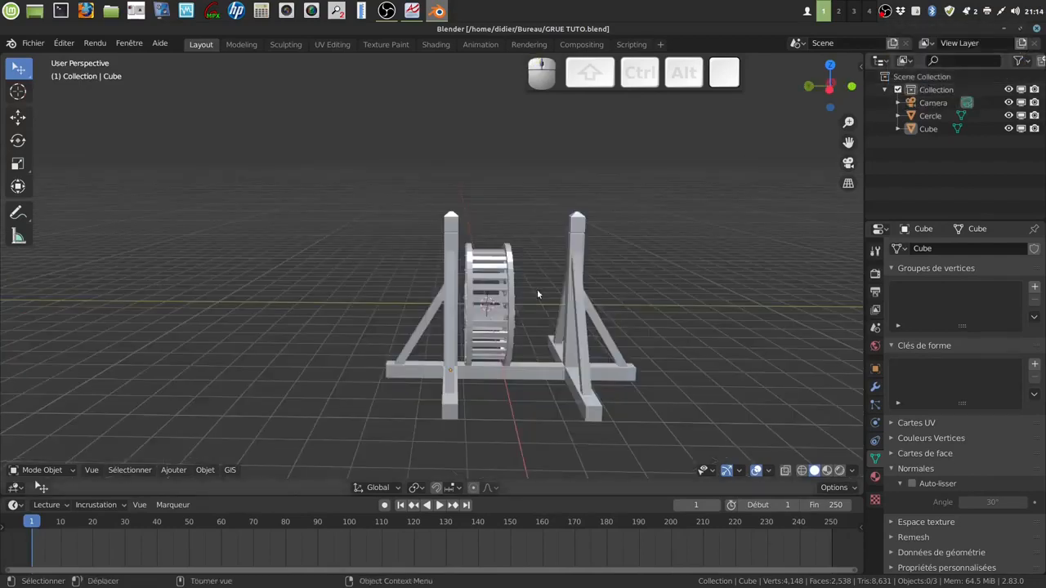
Select the treadwheel and enlarge it uniformly by a factor of about 1.162.
middle_drag(537, 290, 524, 325)
click(572, 296)
click(535, 309)
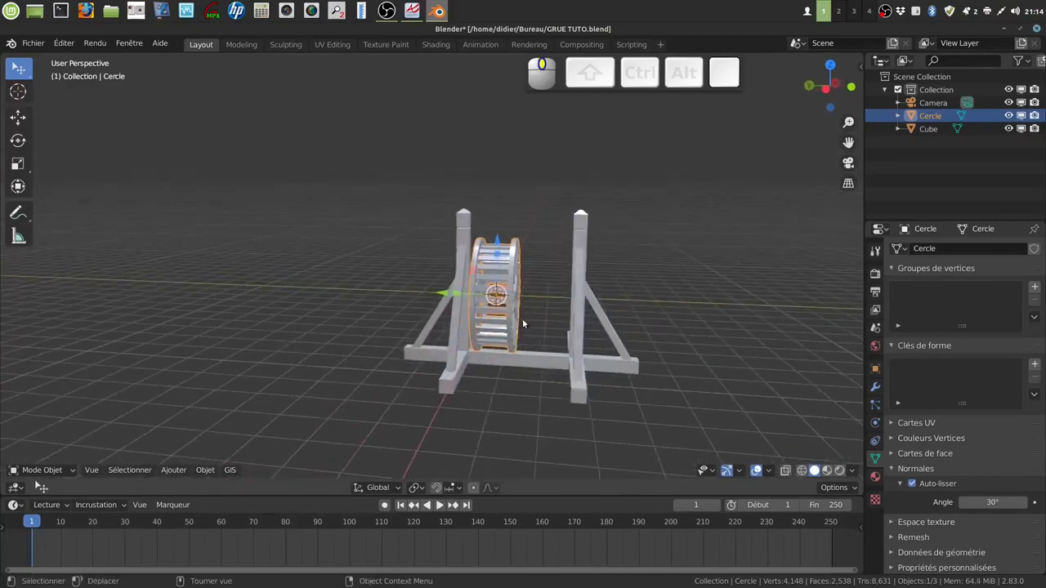
key(s)
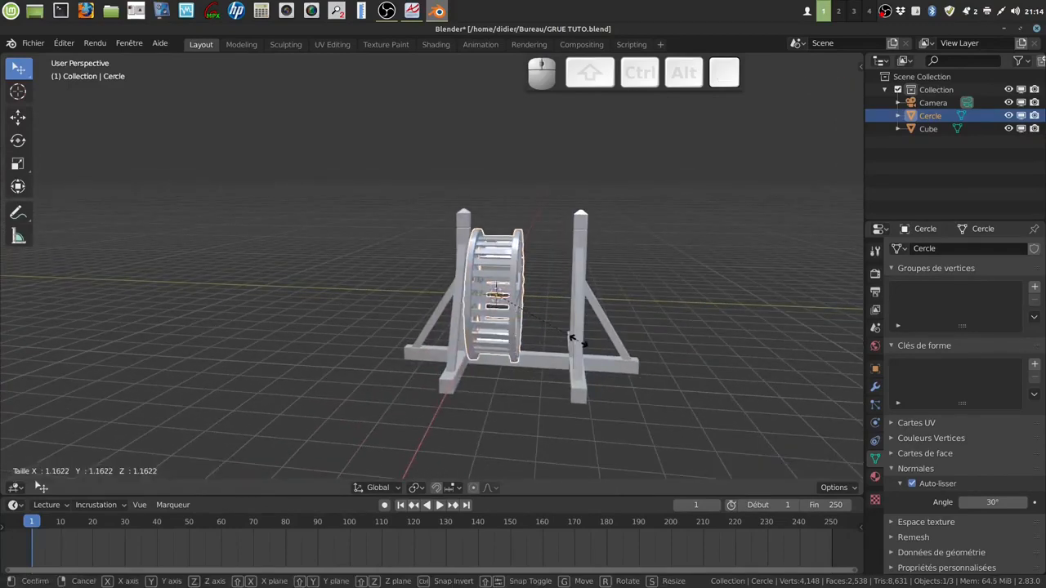
click(579, 341)
Raise the treadwheel along Z above the base beam, first about 0.30 m and then about 0.06 m more.
middle_drag(488, 266, 504, 242)
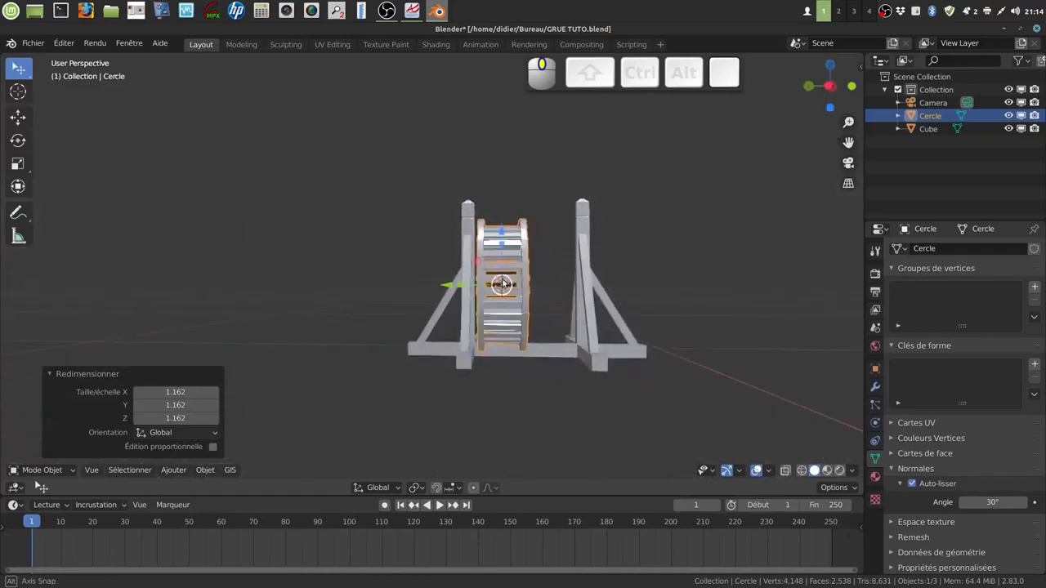
drag(501, 233, 501, 226)
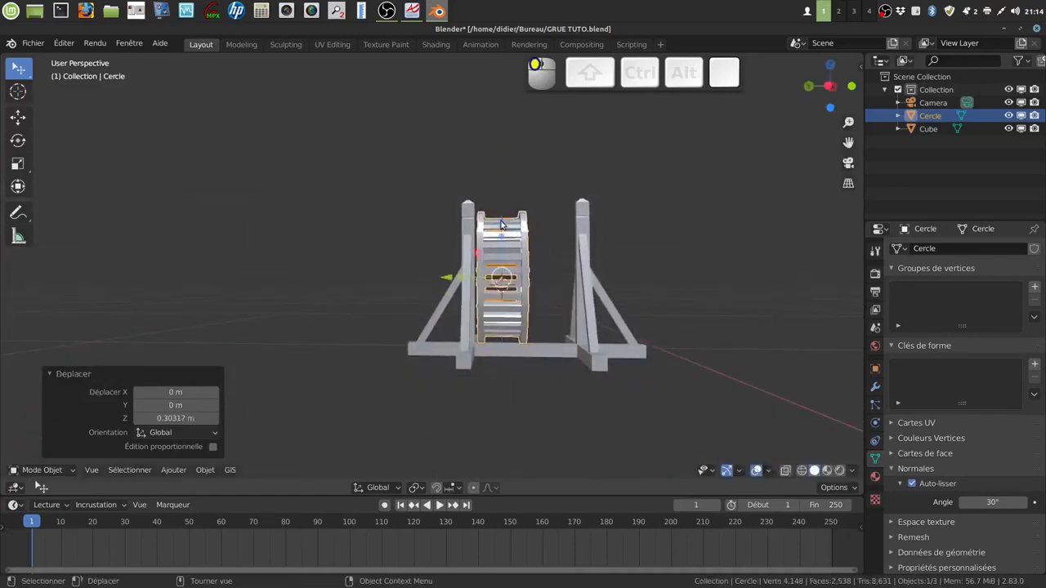
scroll(531, 378, up, 1)
middle_drag(531, 379, 483, 368)
drag(547, 232, 547, 230)
middle_drag(585, 312, 707, 333)
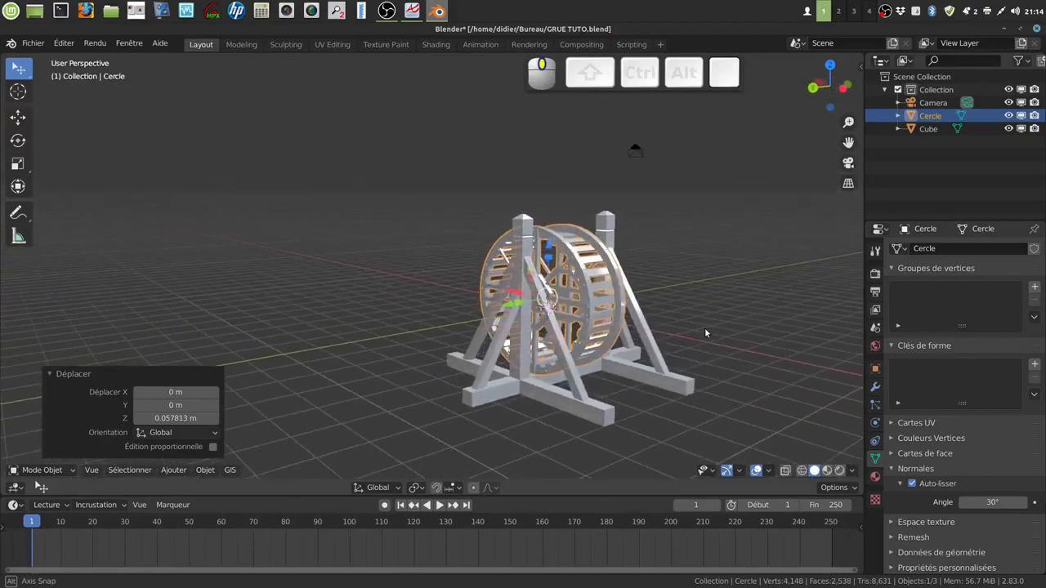
Deselect the treadwheel and save the updated model to the existing file.
middle_drag(706, 333, 491, 327)
key(a)
key(a)
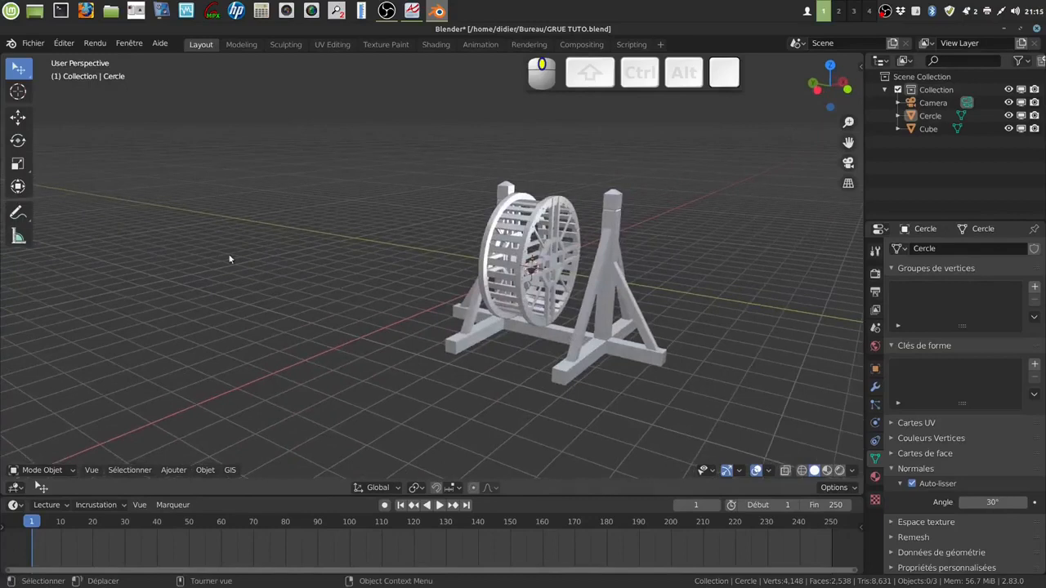
click(33, 43)
click(50, 129)
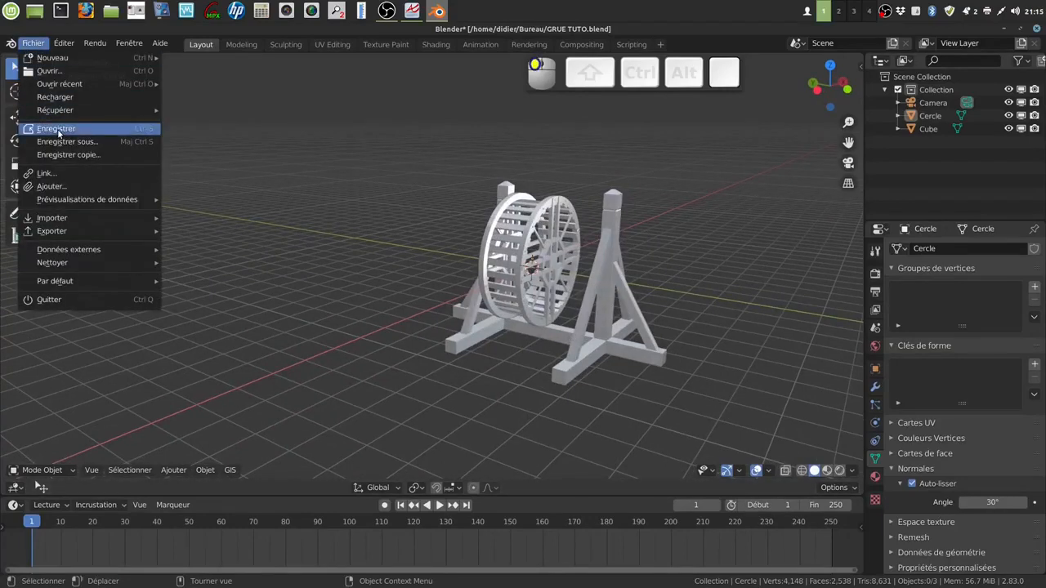
click(886, 14)
right_click(886, 13)
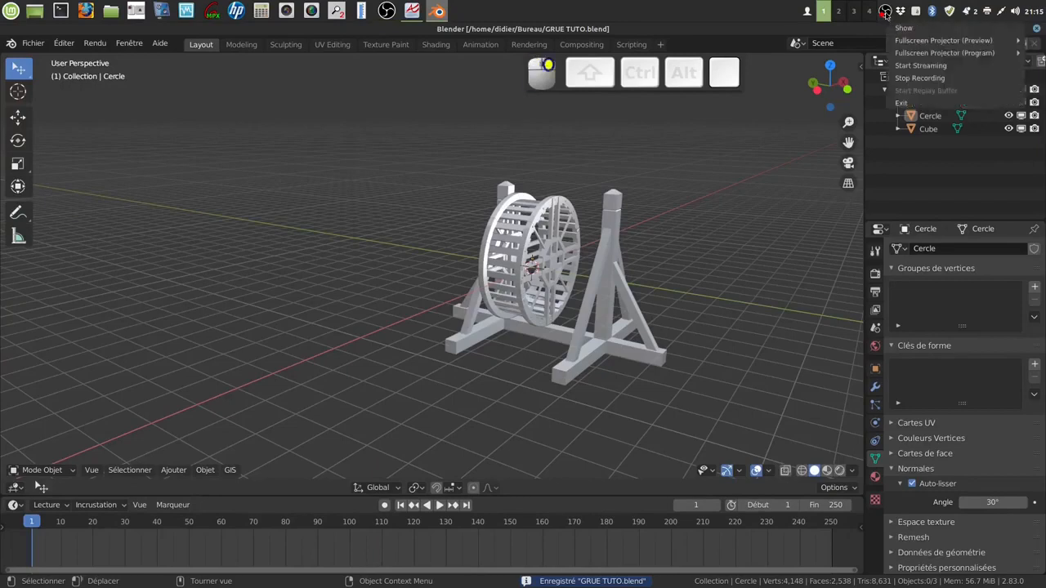
click(913, 79)
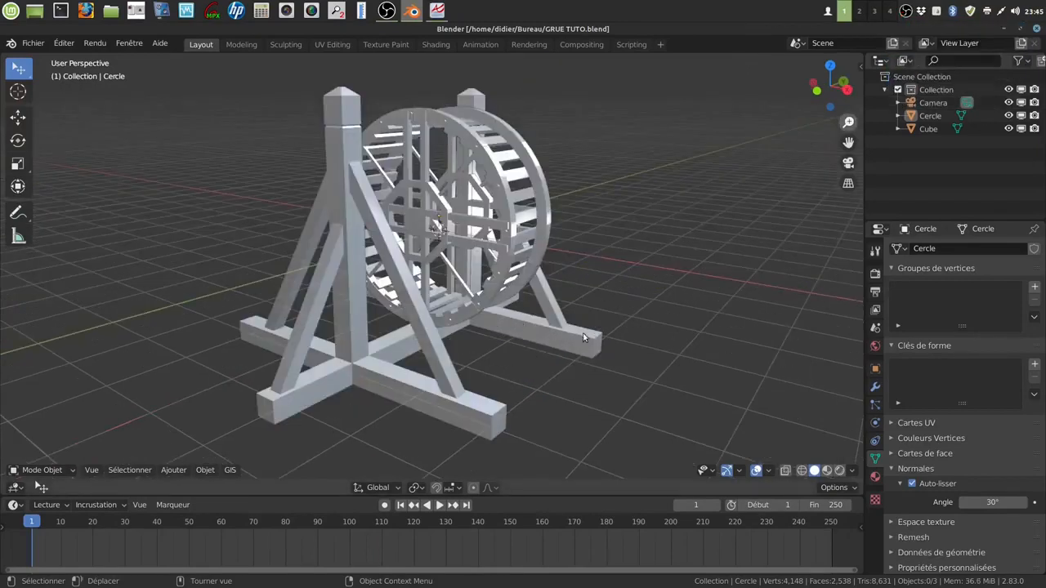
Snap the 3D cursor to the end face of the side frame's near foot beam, then return to Object Mode.
scroll(523, 376, down, 4)
middle_drag(513, 373, 456, 384)
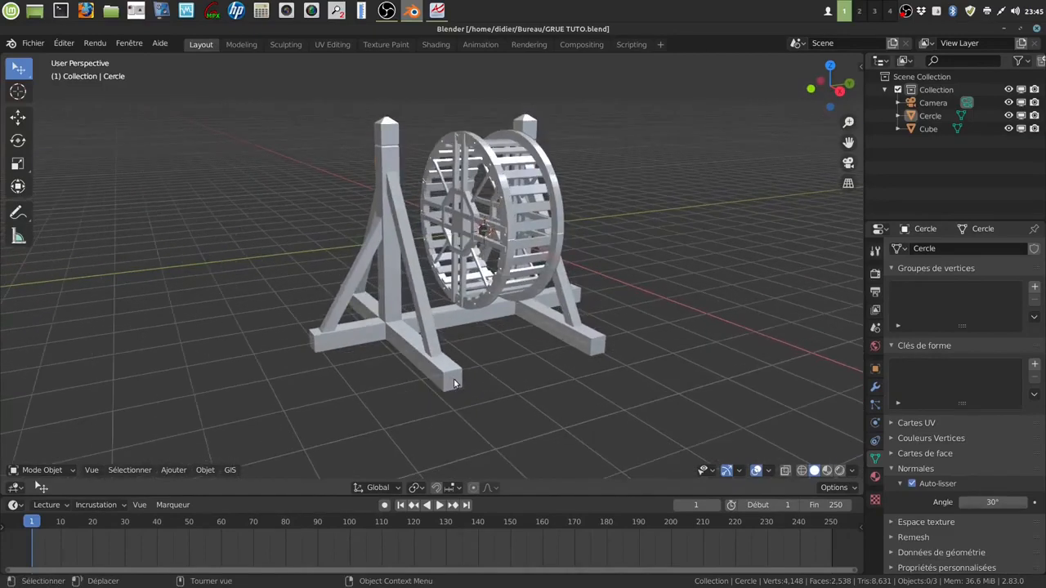
click(455, 384)
key(Tab)
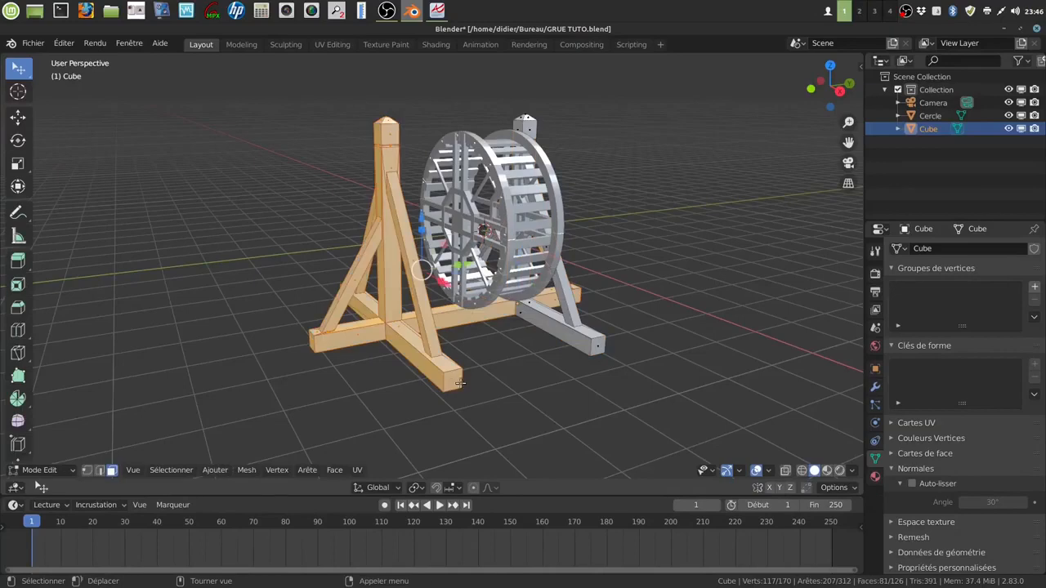
key(alt+a)
click(457, 381)
middle_drag(456, 381, 450, 374)
middle_drag(558, 352, 569, 357)
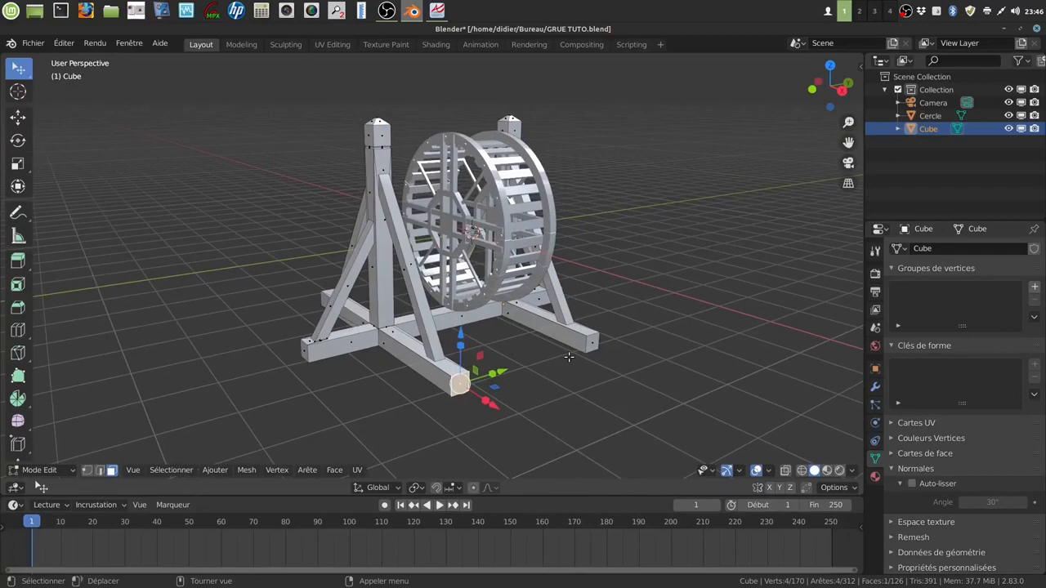
key(shift+s)
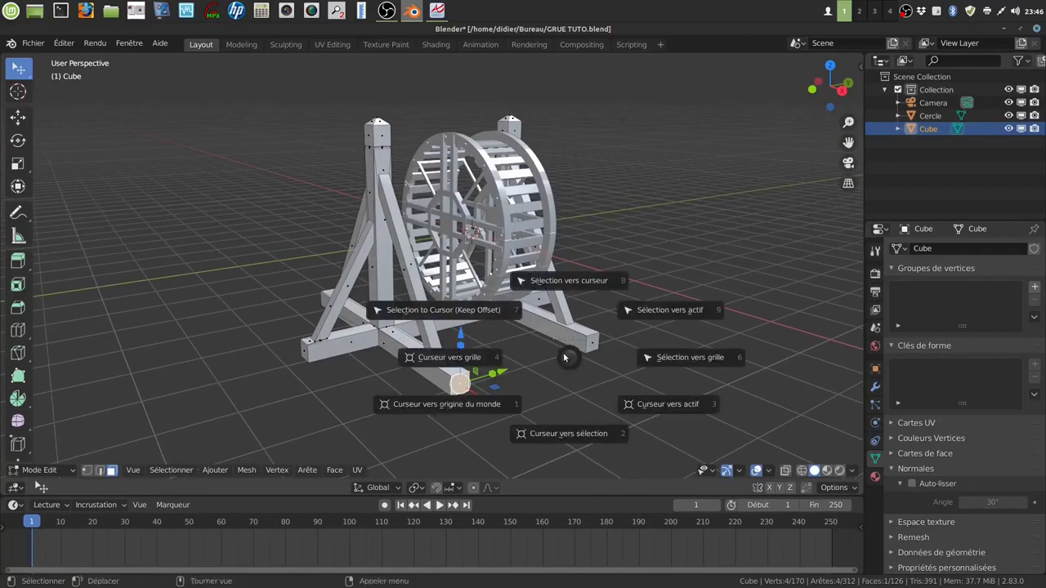
click(570, 435)
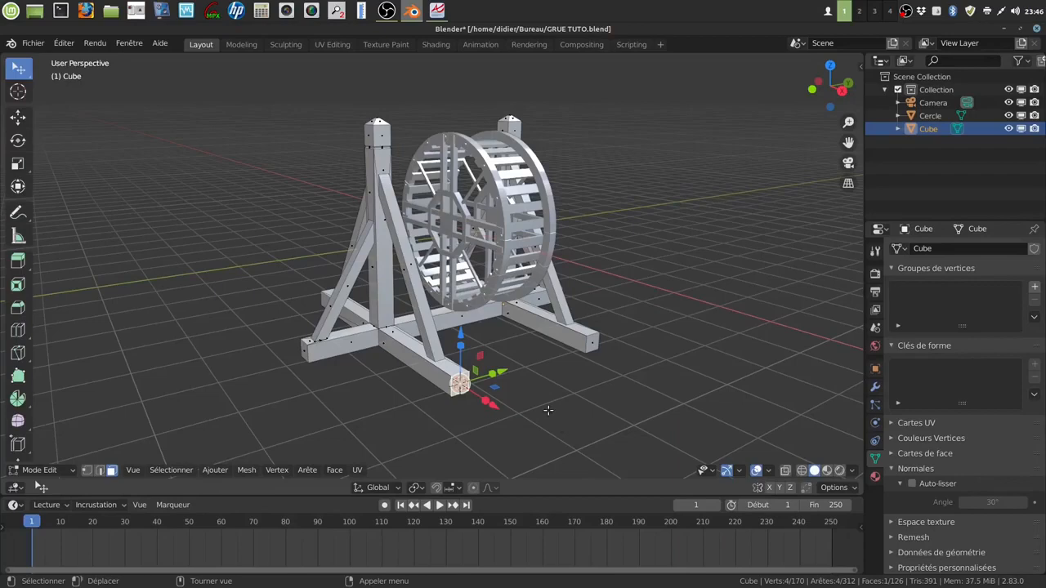
key(Tab)
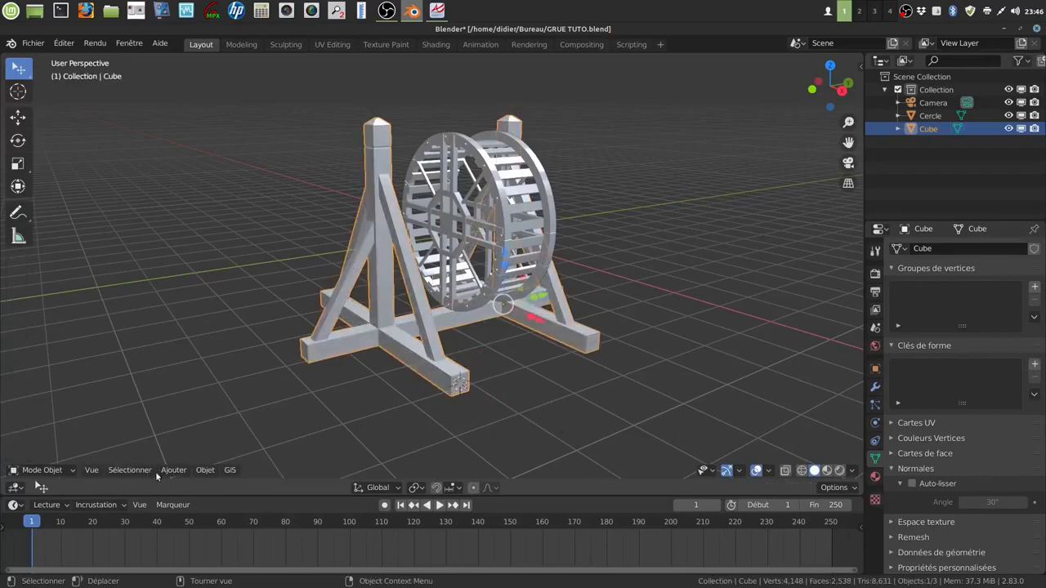
Add a cube mesh at the 3D cursor and scale it uniformly to about 0.252 to match the foot beam's section.
click(173, 471)
mouse_move(185, 456)
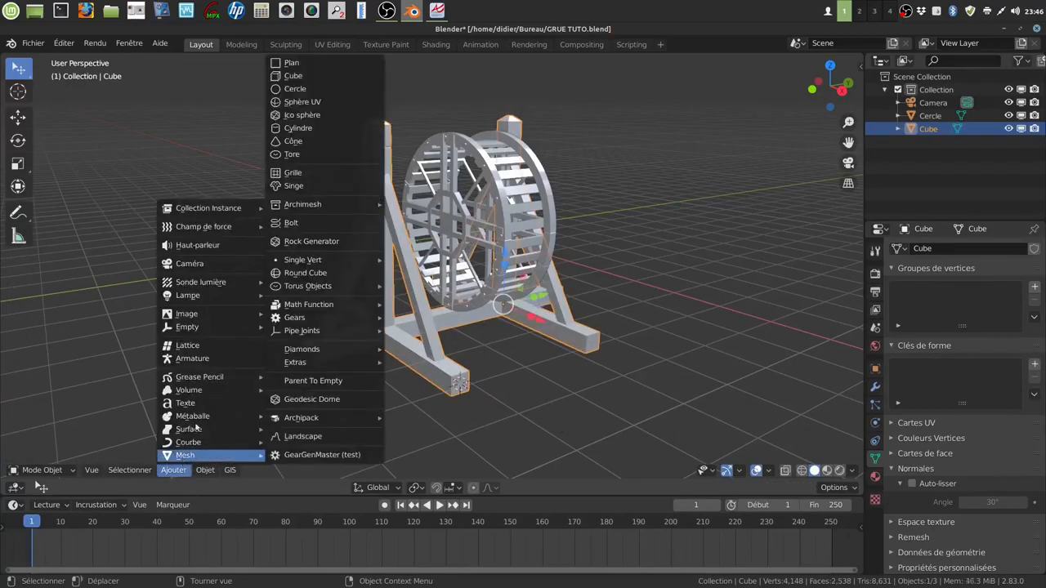
click(295, 76)
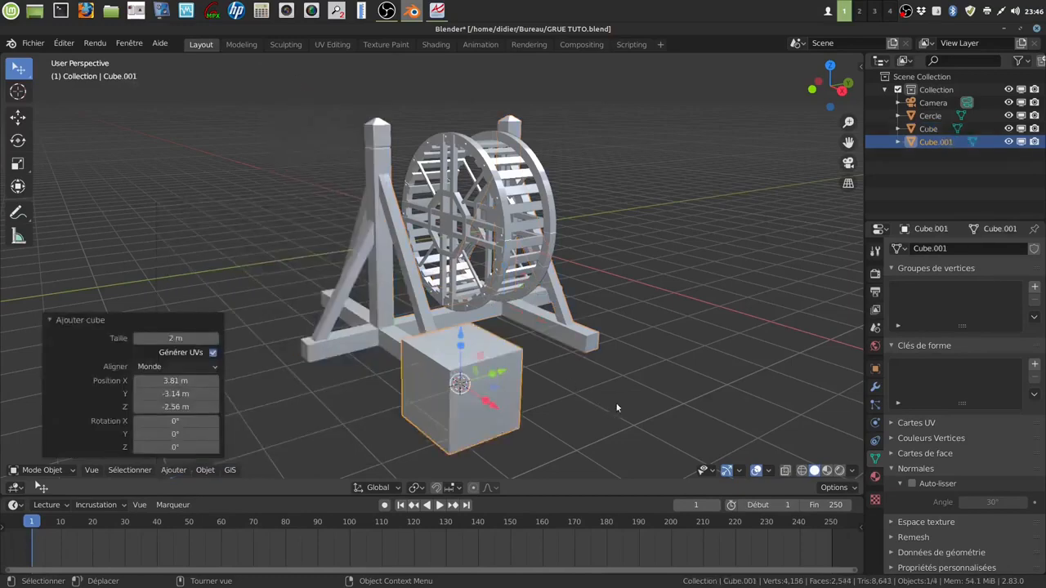
key(s)
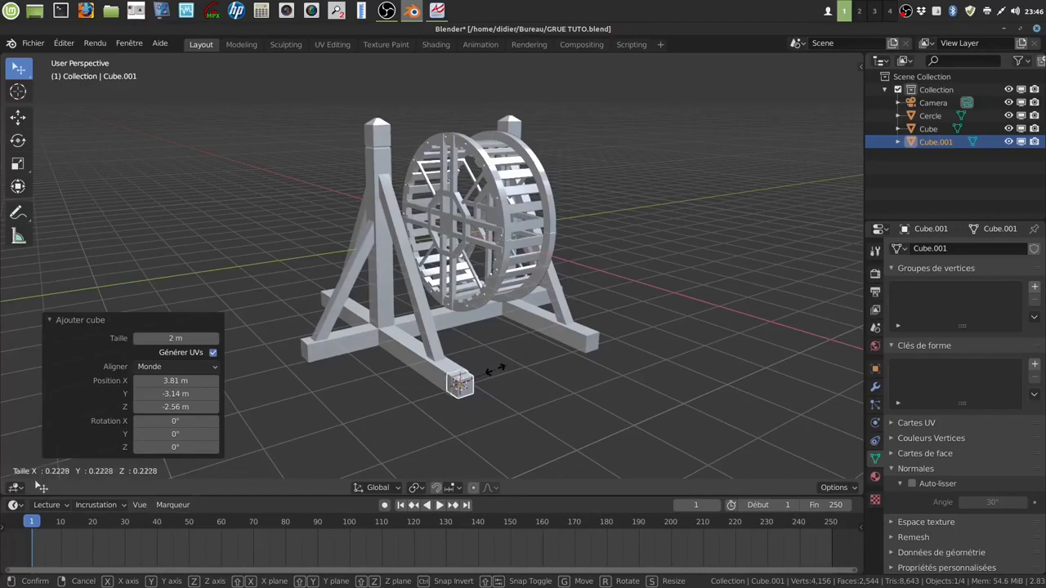
click(498, 371)
scroll(530, 427, up, 4)
middle_drag(530, 426, 542, 327)
scroll(577, 420, down, 4)
scroll(532, 395, up, 5)
middle_drag(532, 395, 505, 370)
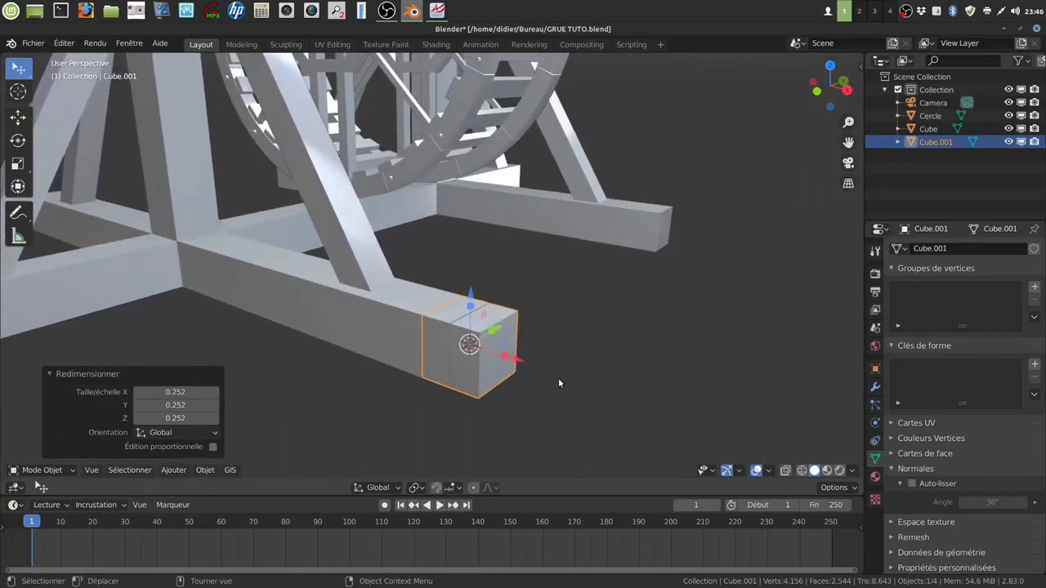
Enlarge the new cube uniformly by about 1.023 so it slightly exceeds the foot beam's section.
key(s)
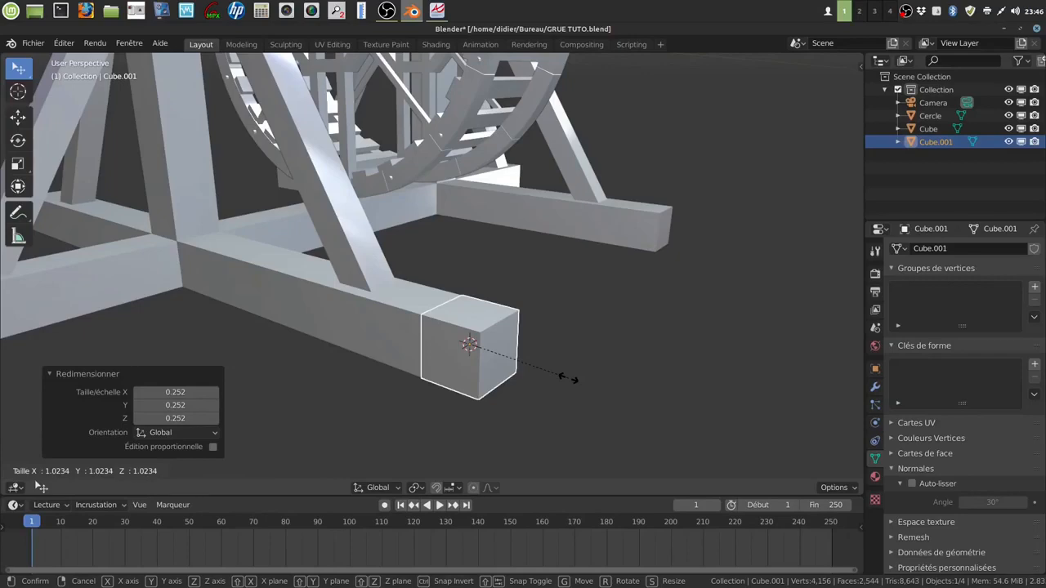
click(568, 378)
middle_drag(568, 378, 532, 379)
scroll(533, 374, down, 3)
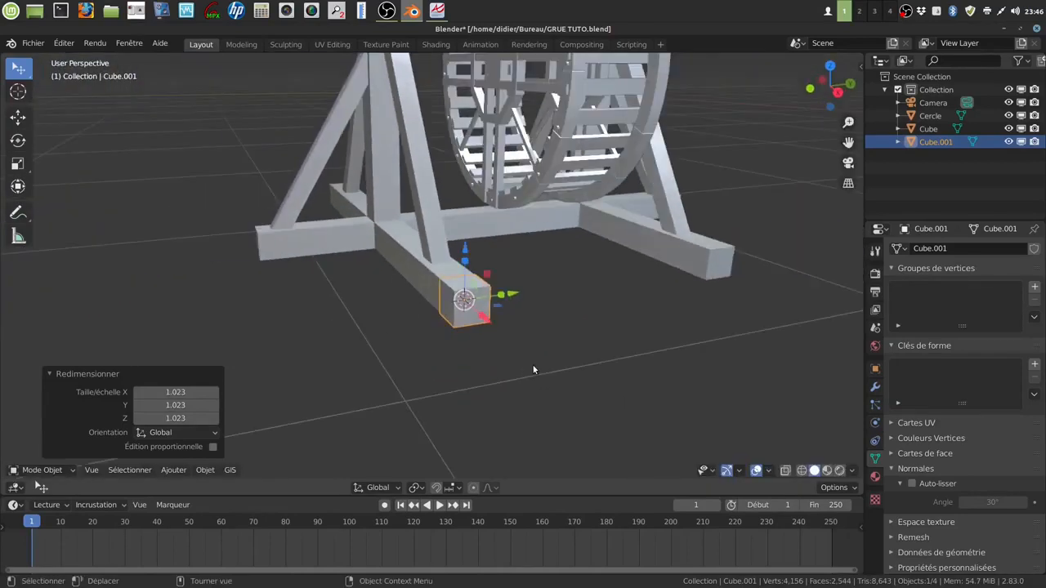
Move the cube along Y between the two foot beams, first about 1.92 m and then about 0.22 m more.
middle_drag(589, 331, 410, 353)
drag(406, 347, 560, 327)
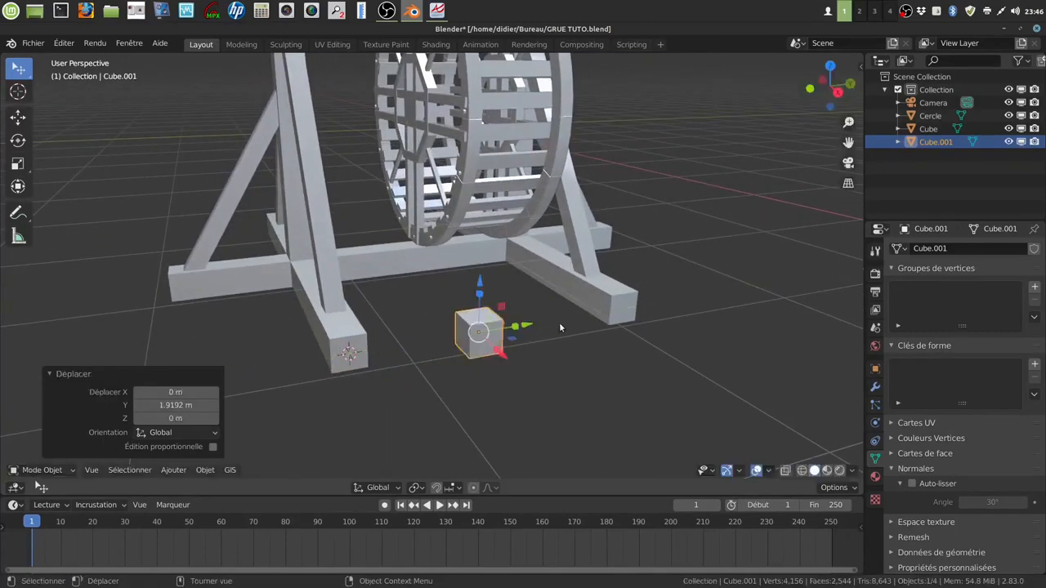
key(KP_3)
scroll(559, 322, down, 5)
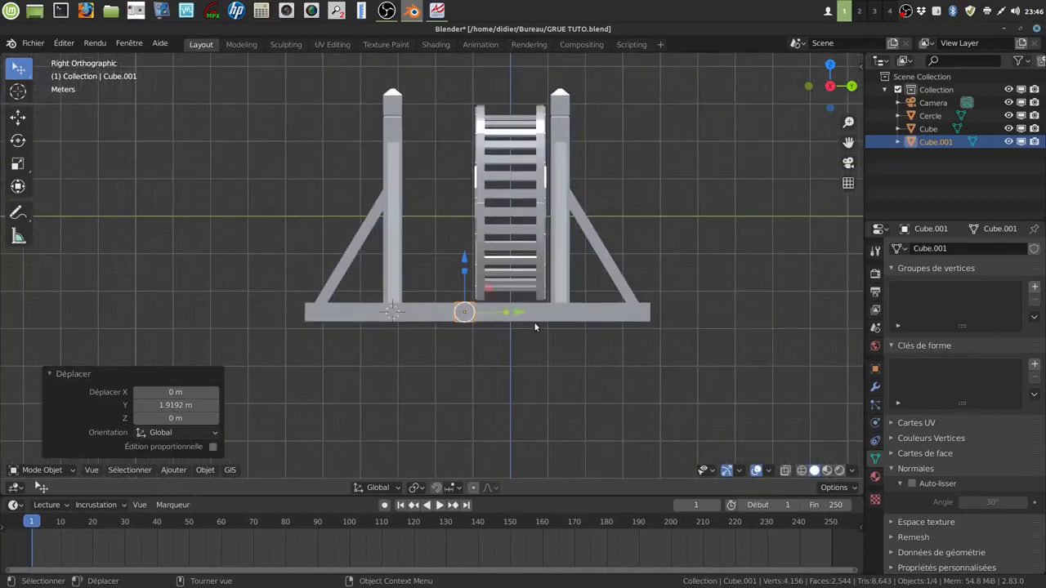
drag(517, 316, 527, 318)
Stretch the cube along Y into a crossbeam reaching between the ends of the two foot beams.
key(s)
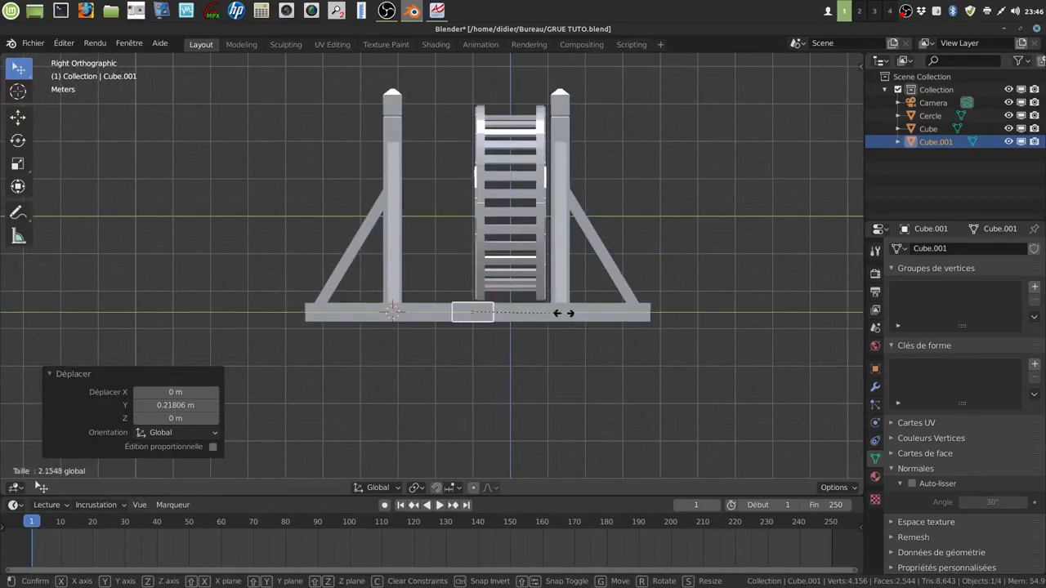
click(798, 288)
middle_drag(680, 336, 504, 364)
middle_drag(560, 395, 276, 421)
scroll(485, 375, up, 3)
In vertex editing with wireframe display, move the crossbeam's end face nearest the 3D cursor about 0.191 m along Y to the foot beam's inner side.
key(Tab)
click(86, 470)
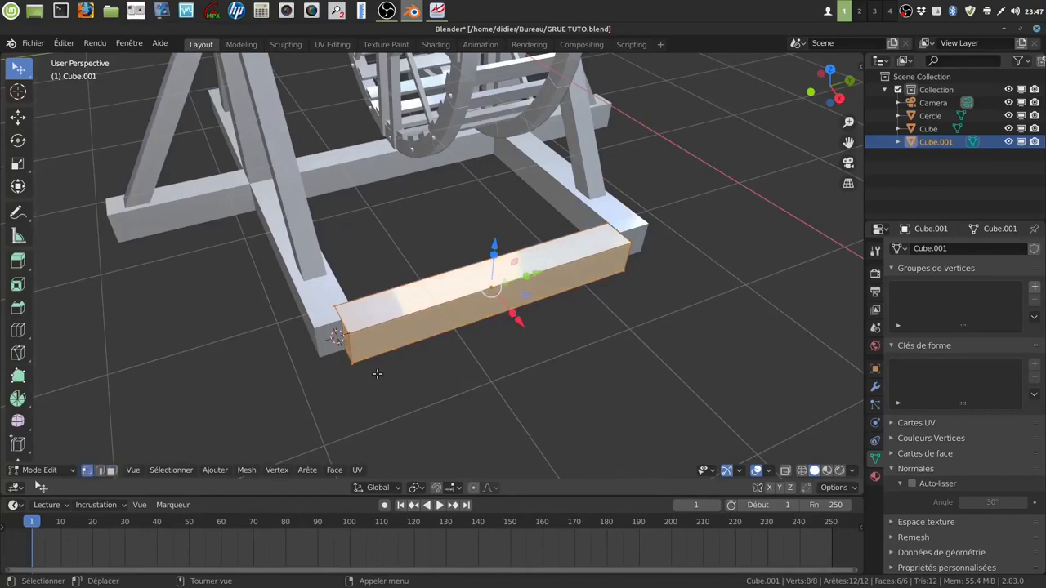
key(shift+z)
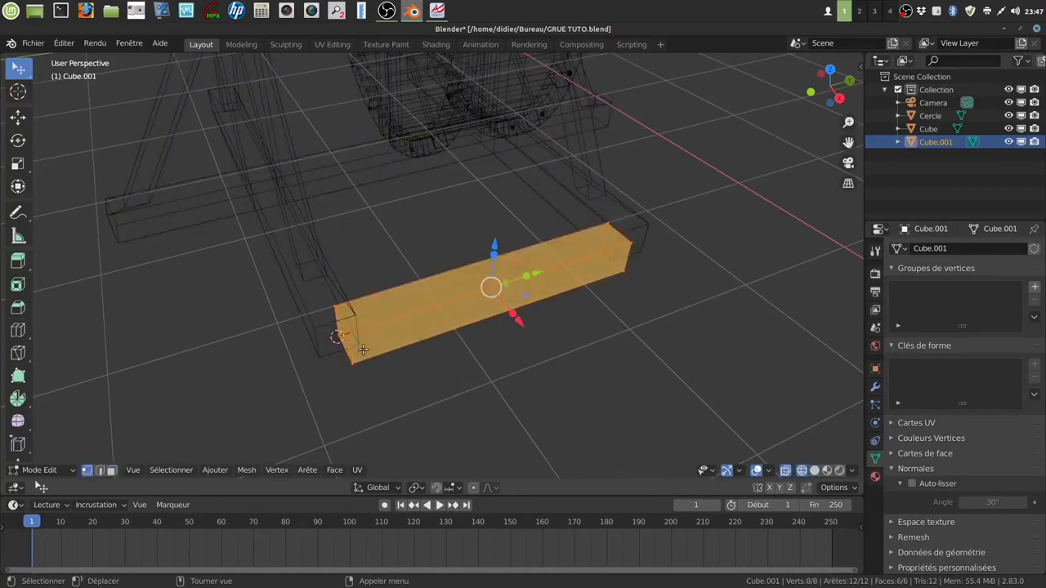
key(alt+a)
key(c)
drag(340, 310, 346, 333)
key(Escape)
middle_drag(414, 353, 382, 347)
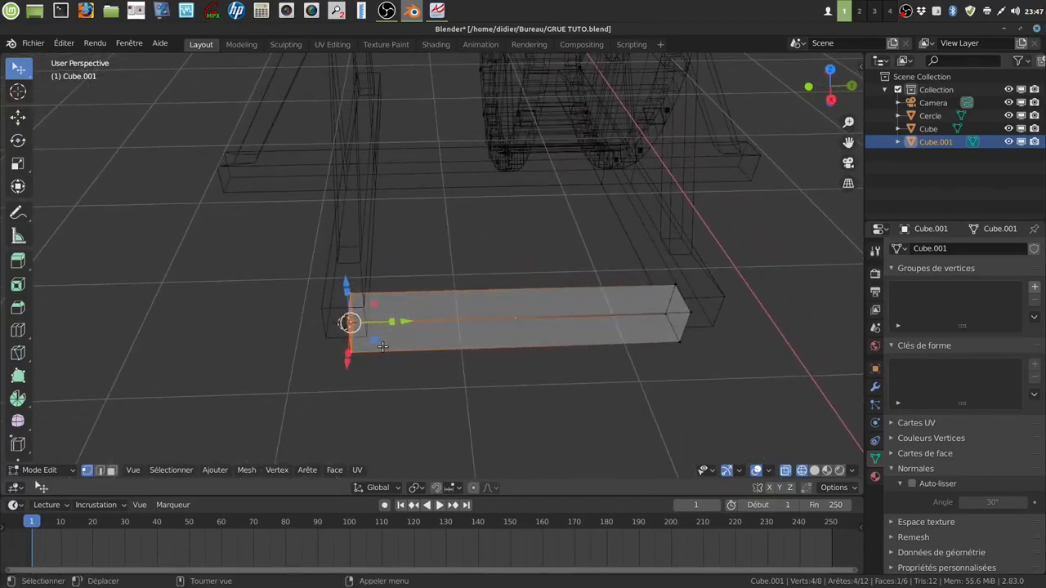
key(KP_7)
scroll(383, 347, up, 3)
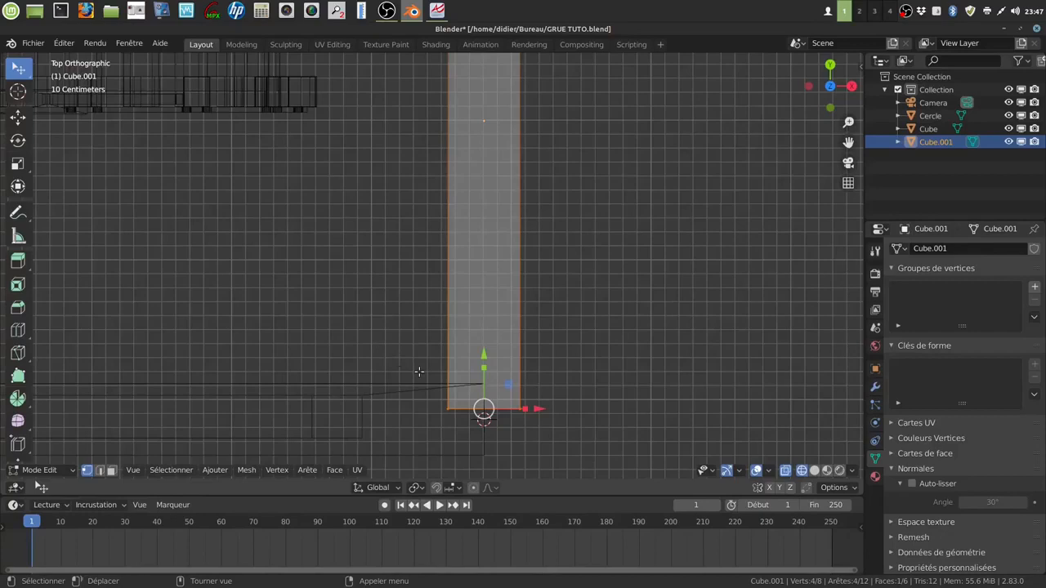
drag(482, 357, 491, 328)
Fine-tune the same crossbeam end by about -0.0027 m along Y to align it with the foot beam's inner edge.
shift+middle_drag(594, 381, 554, 308)
scroll(551, 315, up, 2)
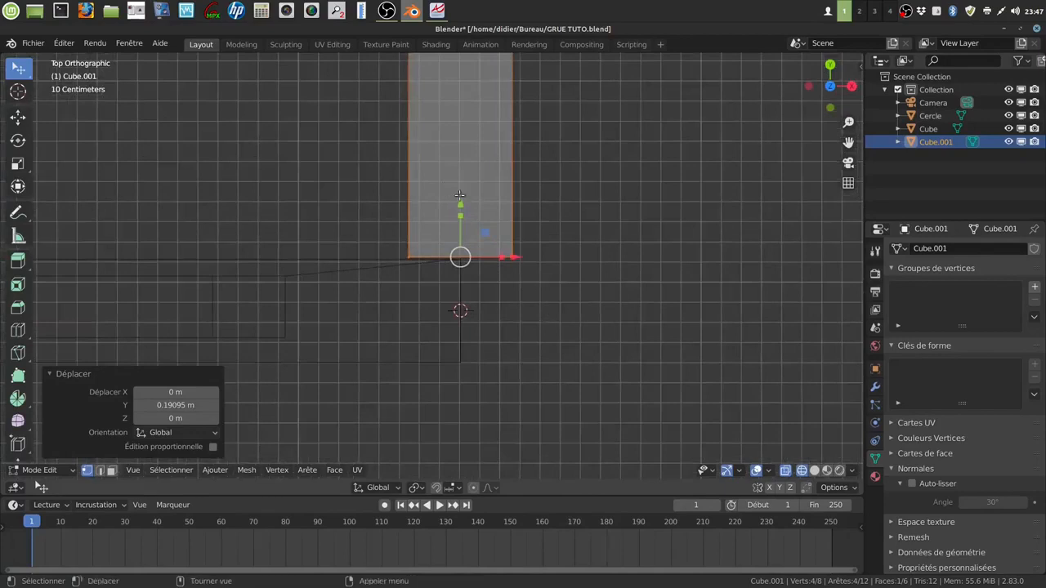
shift+drag(460, 201, 461, 207)
Move the crossbeam's opposite end face about 0.011 m along Y onto the other foot beam's inner edge and return to solid display.
shift+middle_drag(614, 123, 591, 343)
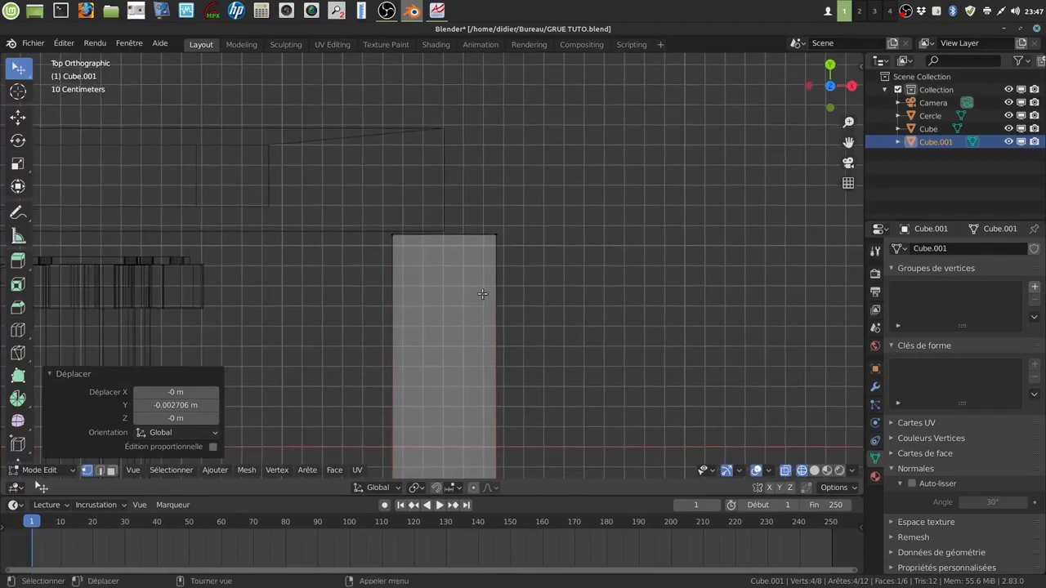
click(462, 282)
key(c)
click(390, 238)
click(496, 238)
right_click(511, 238)
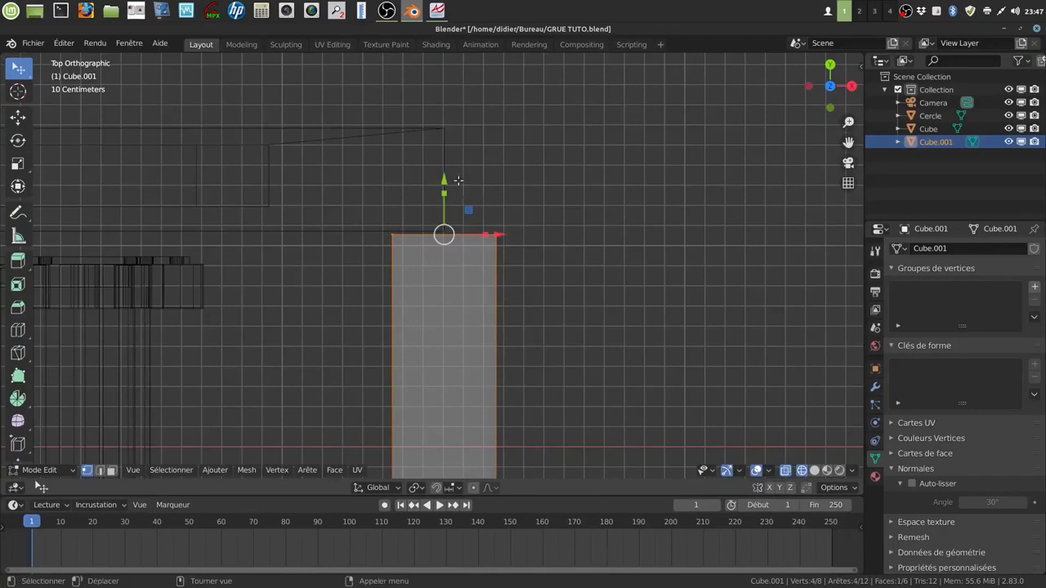
drag(444, 179, 451, 177)
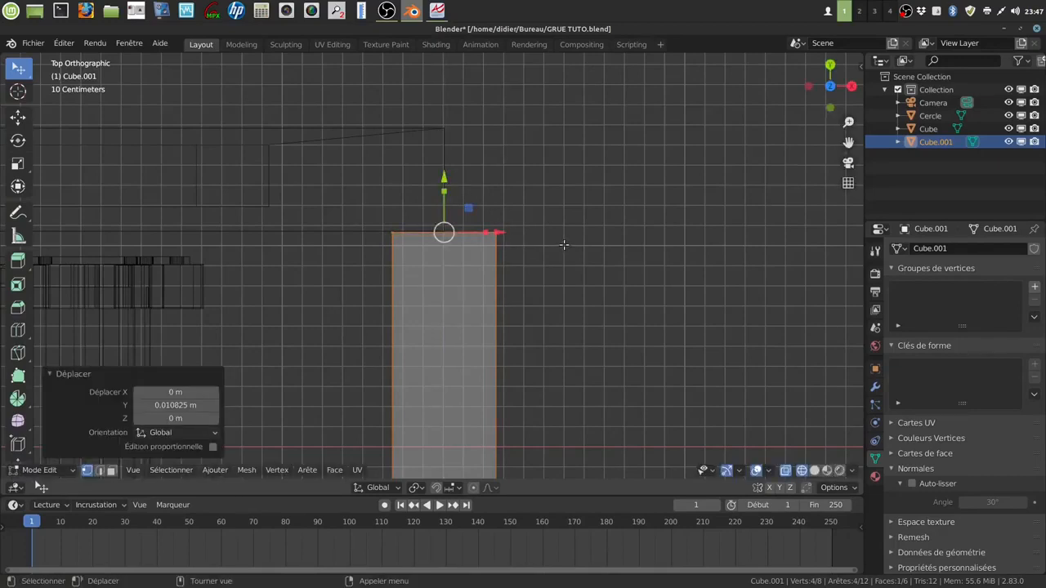
key(alt+a)
key(KP_5)
middle_drag(564, 245, 444, 304)
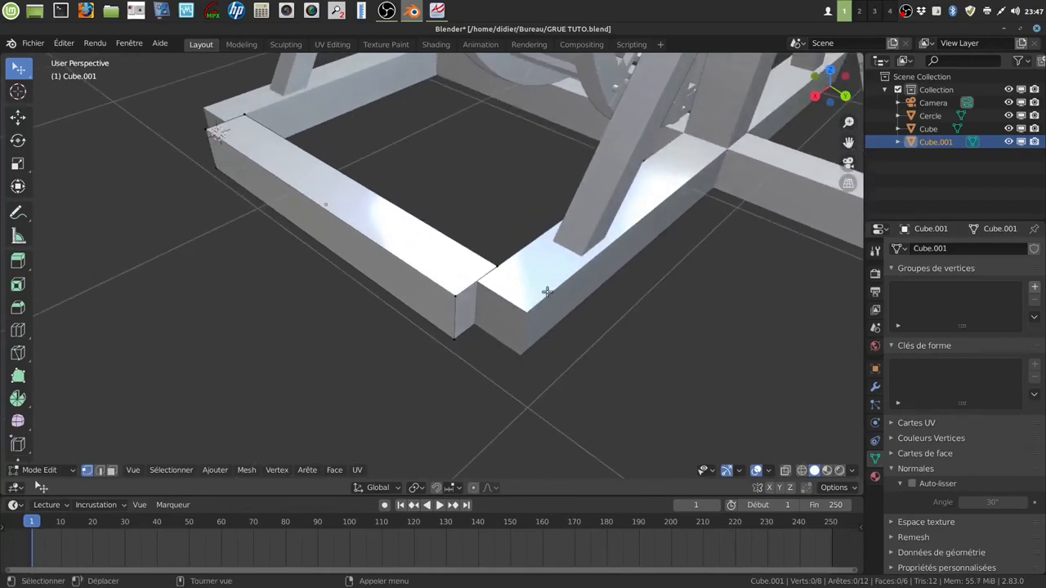
Hide the support structure and select both end faces of the crossbeam in face editing.
click(1009, 128)
middle_drag(621, 245, 626, 234)
shift+middle_drag(532, 332, 527, 296)
key(a)
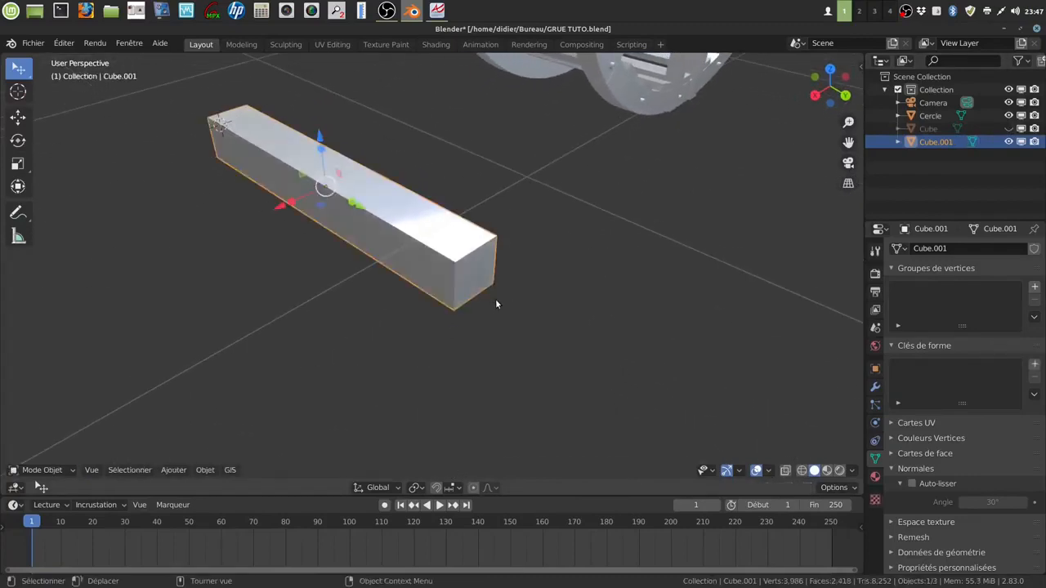
click(470, 278)
middle_drag(286, 310, 530, 262)
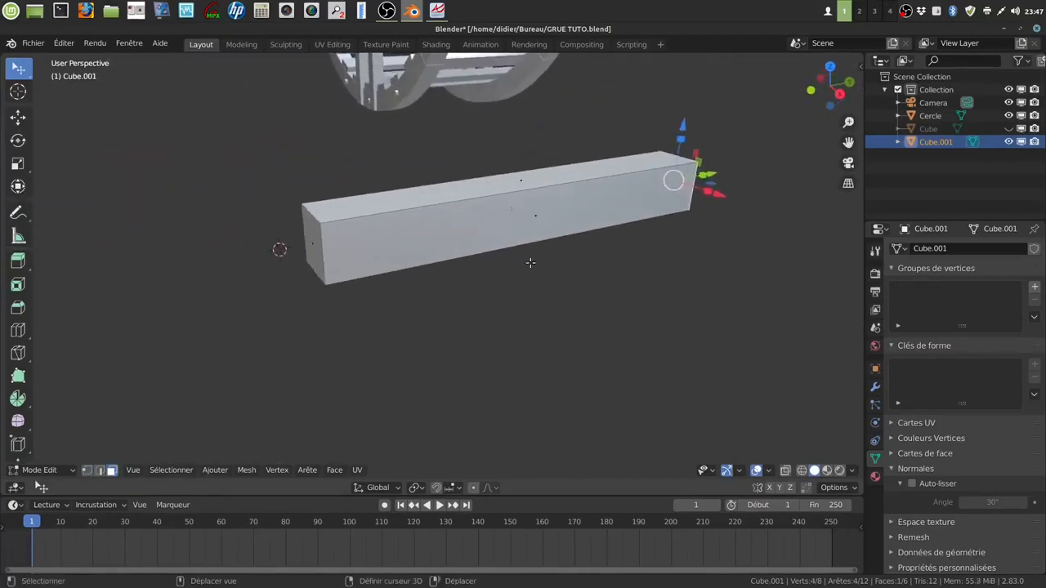
shift+click(313, 255)
middle_drag(354, 268, 458, 327)
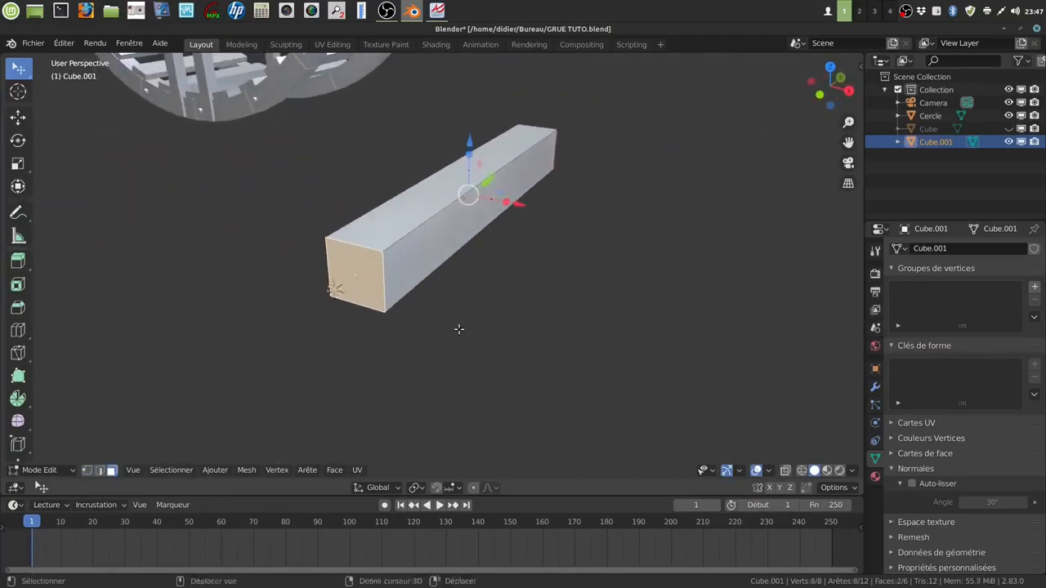
Set the pivot point to individual origins and inset both crossbeam end faces by about 0.166 m.
click(422, 488)
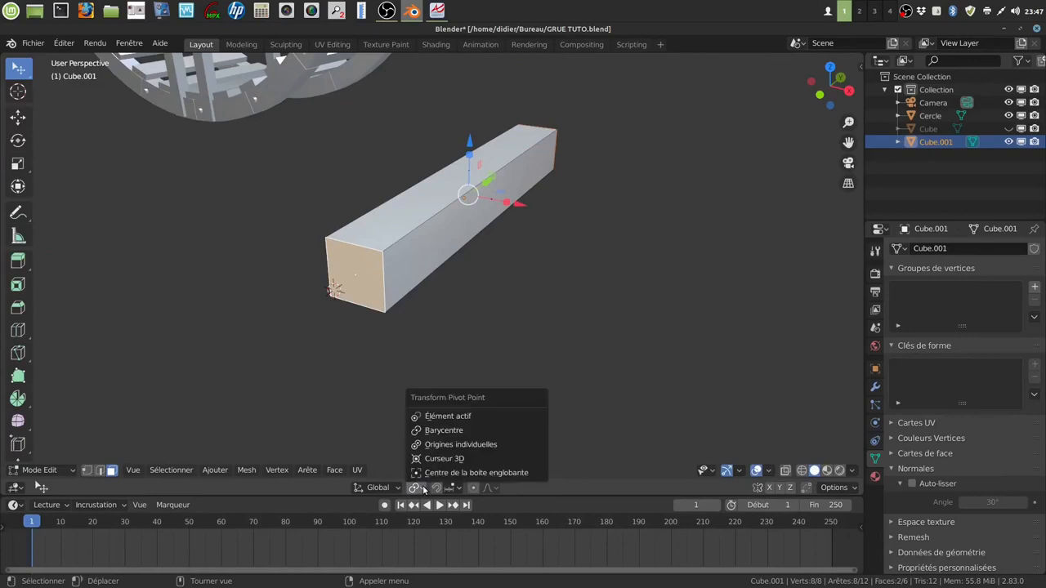
click(462, 444)
middle_drag(458, 409, 466, 367)
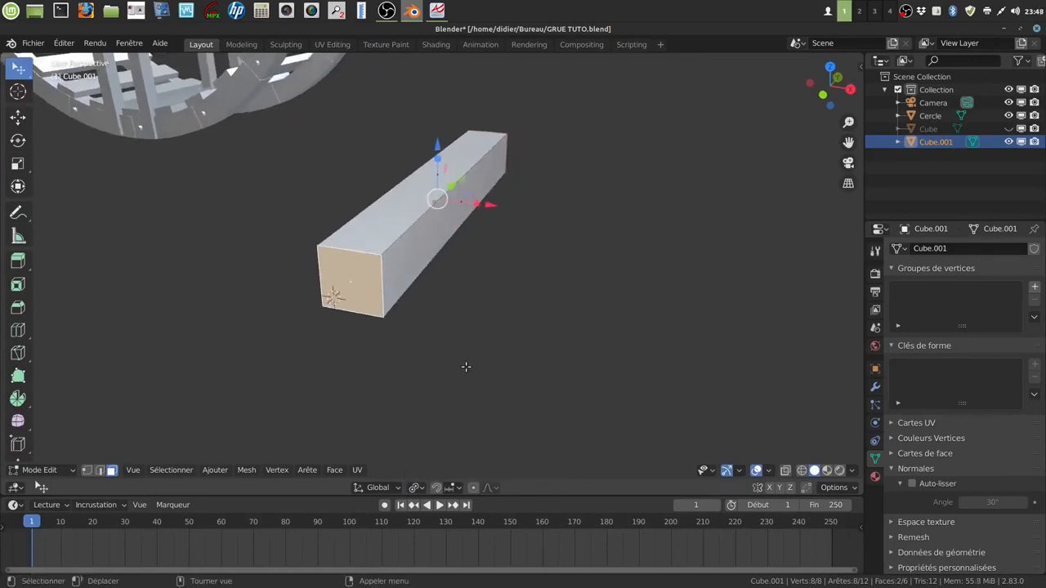
key(i)
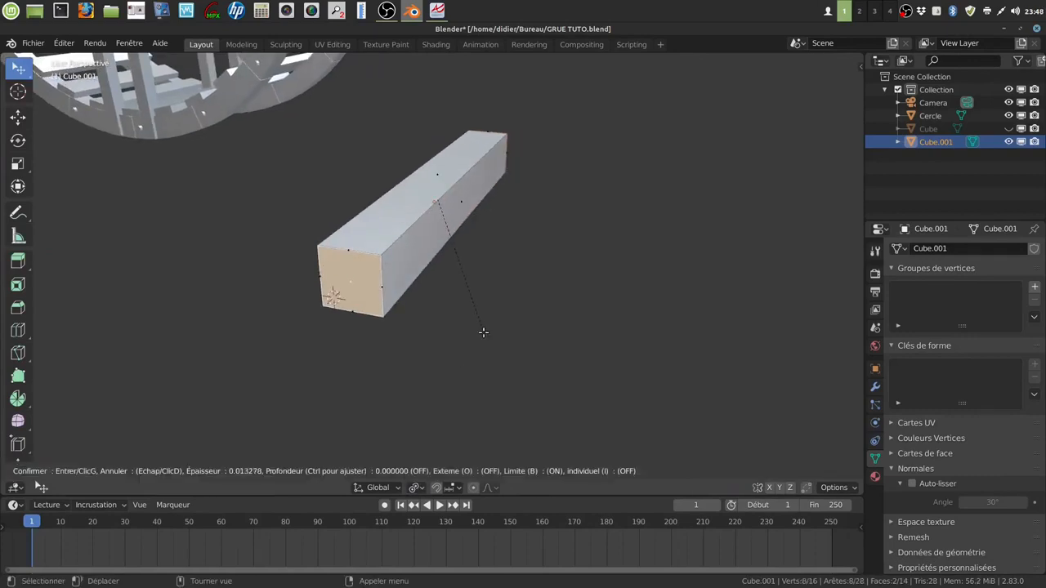
click(473, 317)
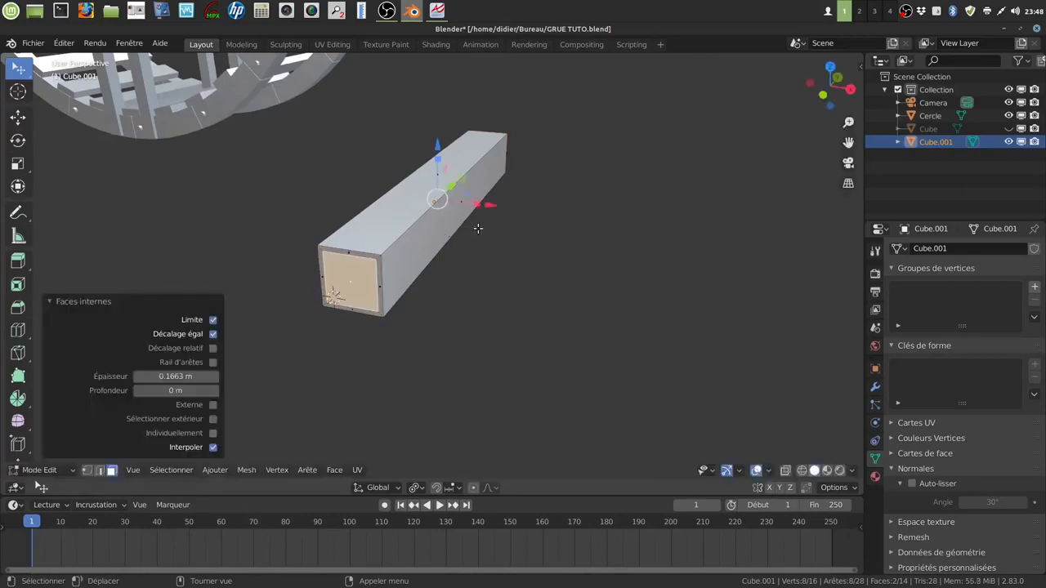
Scale the inset end faces to about 0.307 along X and 0.773 along Z to form narrow tenon profiles.
key(s)
key(x)
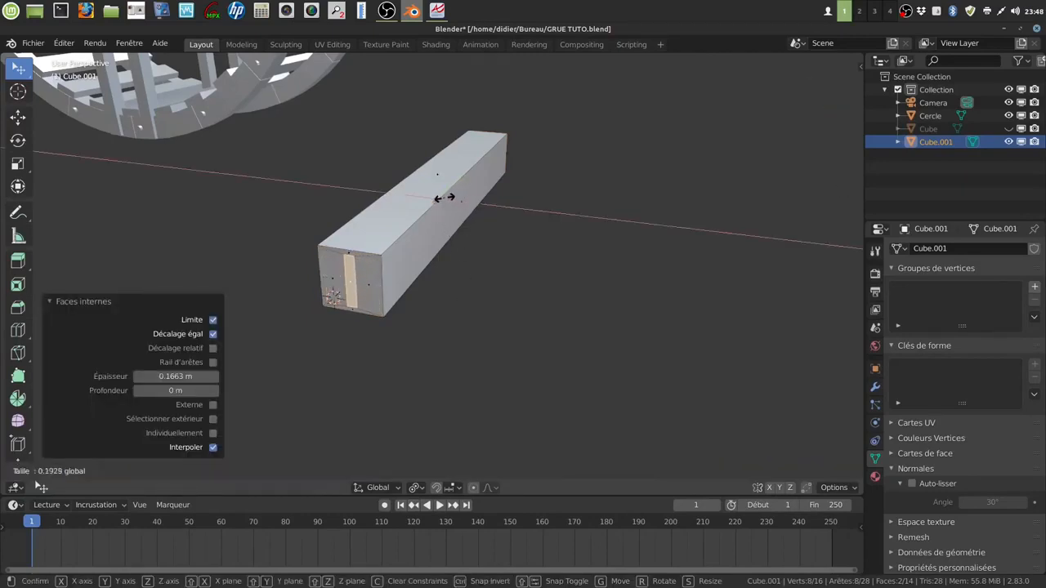
click(449, 198)
middle_drag(495, 234, 479, 253)
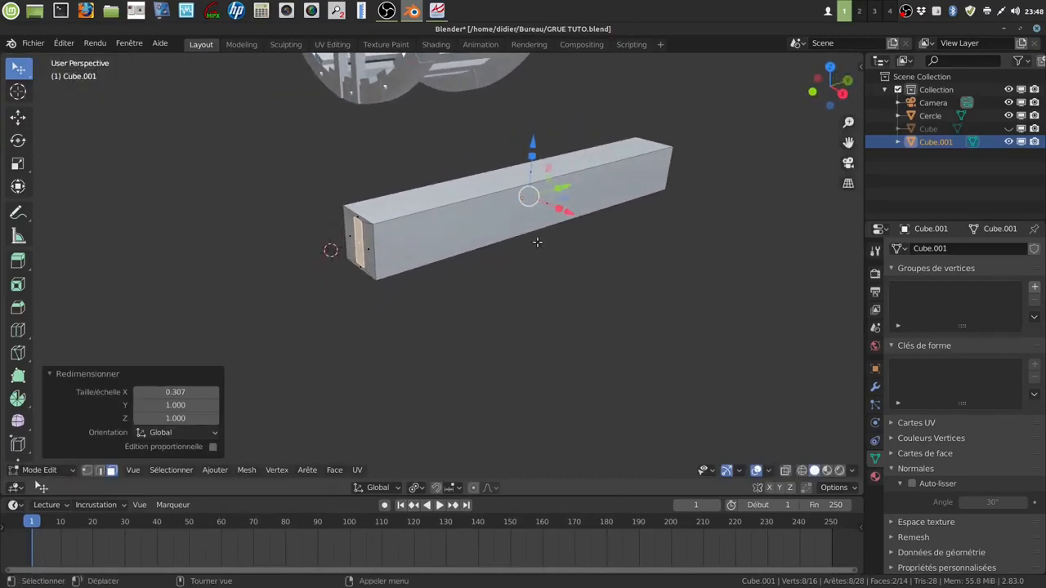
middle_drag(535, 287, 564, 282)
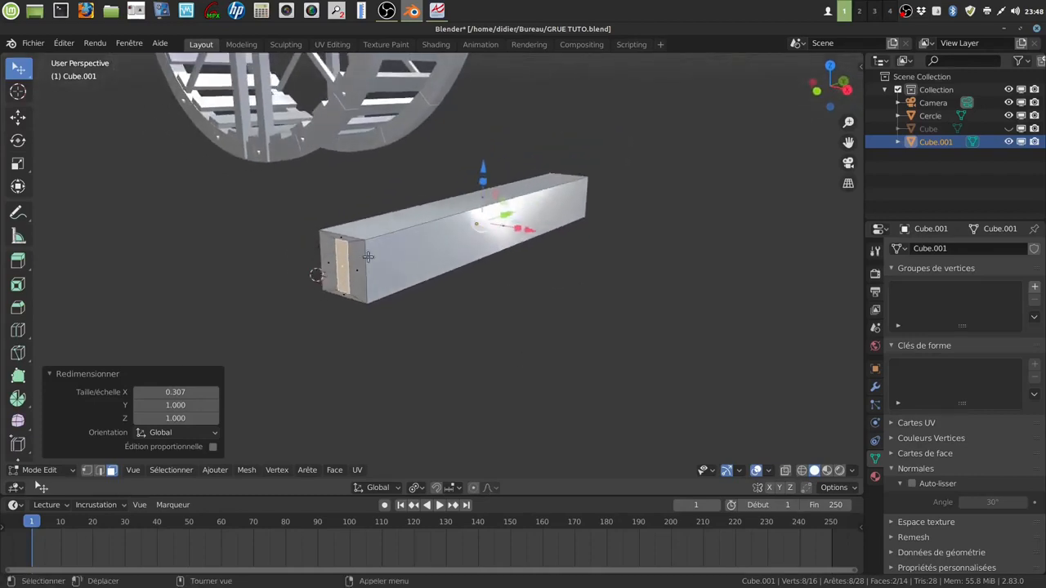
key(s)
key(z)
click(480, 194)
middle_drag(480, 194, 499, 257)
Extrude both tenon profiles outward about 1.04 m from the crossbeam's ends.
key(e)
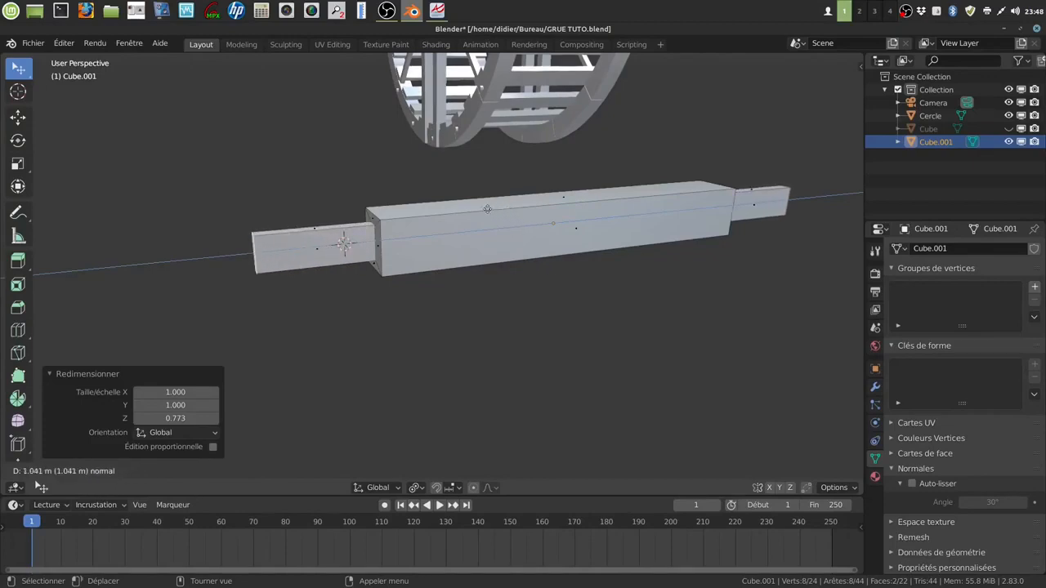
click(492, 210)
middle_drag(553, 255, 562, 248)
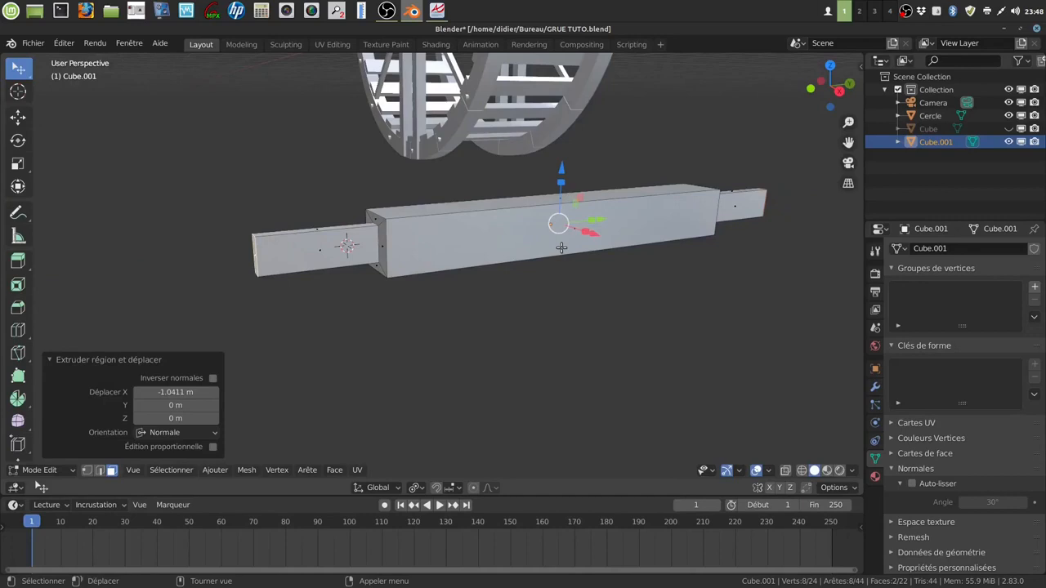
Show the support structure again and move the crossbeam along X so its tenons pass through the foot beams behind their ends.
click(1008, 129)
middle_drag(596, 311, 578, 305)
key(Tab)
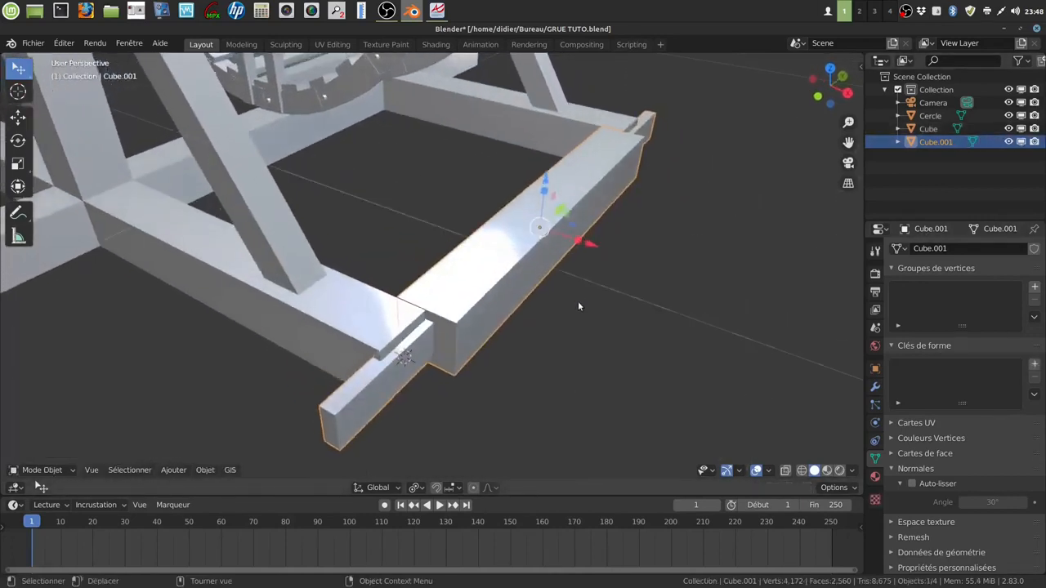
key(g)
key(x)
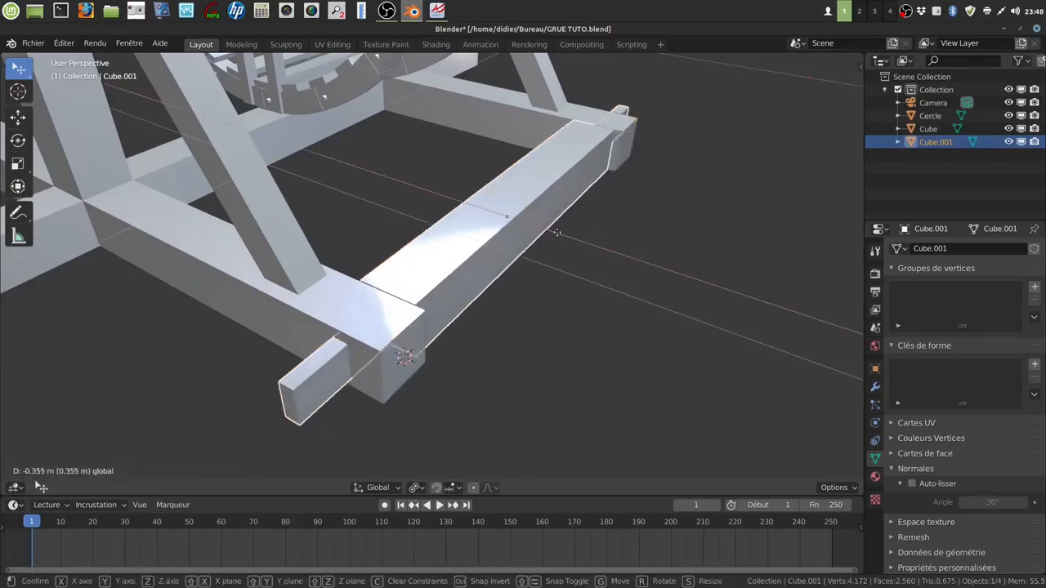
click(539, 230)
middle_drag(539, 230, 562, 246)
Set the pivot to the median point and scale the tenons' end faces to about 0.871 along Y to shorten the protruding ends.
key(Tab)
middle_drag(441, 283, 711, 288)
scroll(557, 347, up, 2)
middle_drag(560, 341, 597, 333)
click(417, 488)
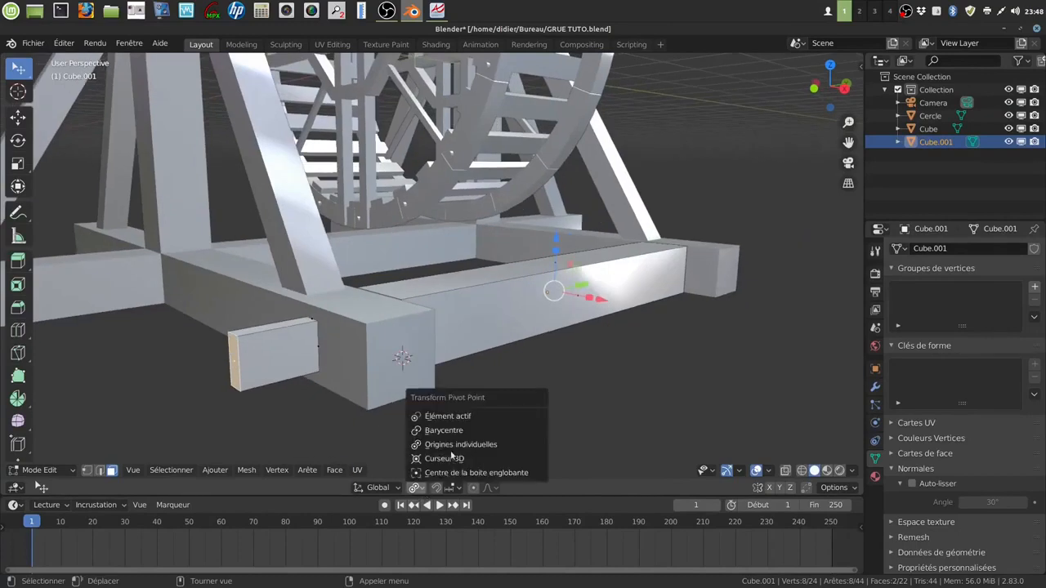
click(449, 431)
mouse_move(579, 298)
middle_down()
mouse_move(579, 334)
mouse_move(579, 298)
middle_up()
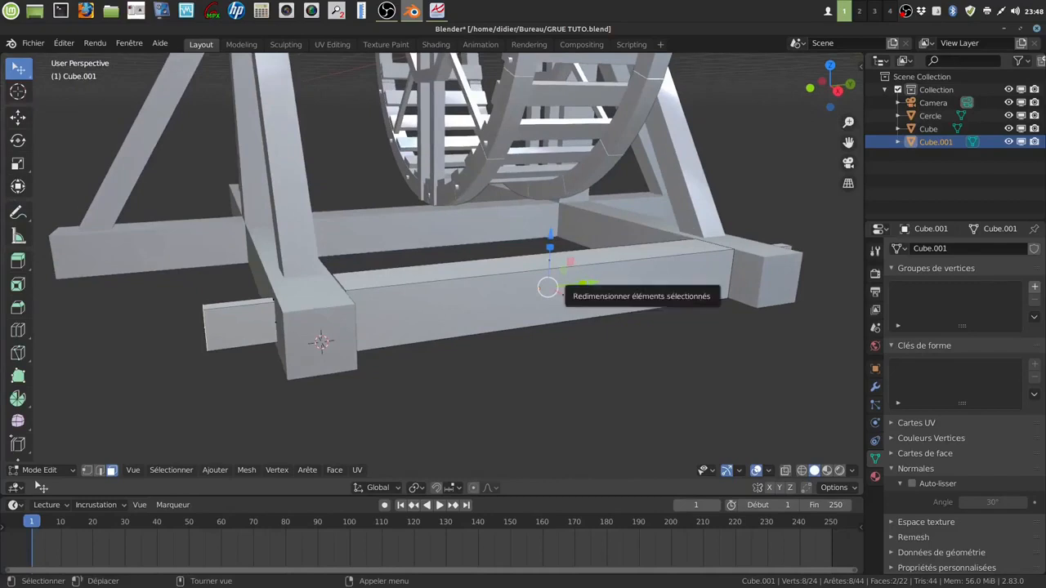
key(s)
key(x)
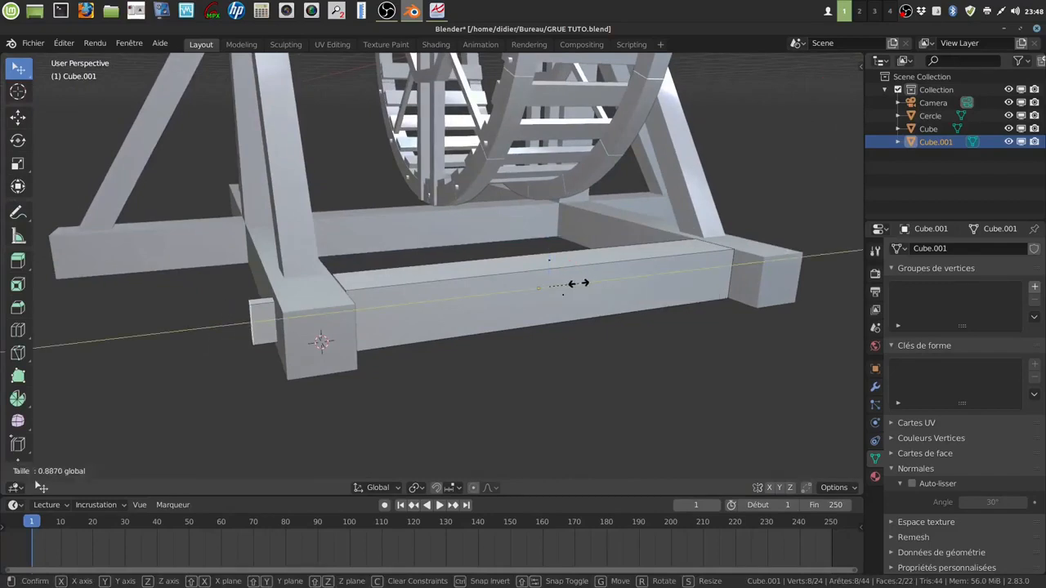
click(576, 283)
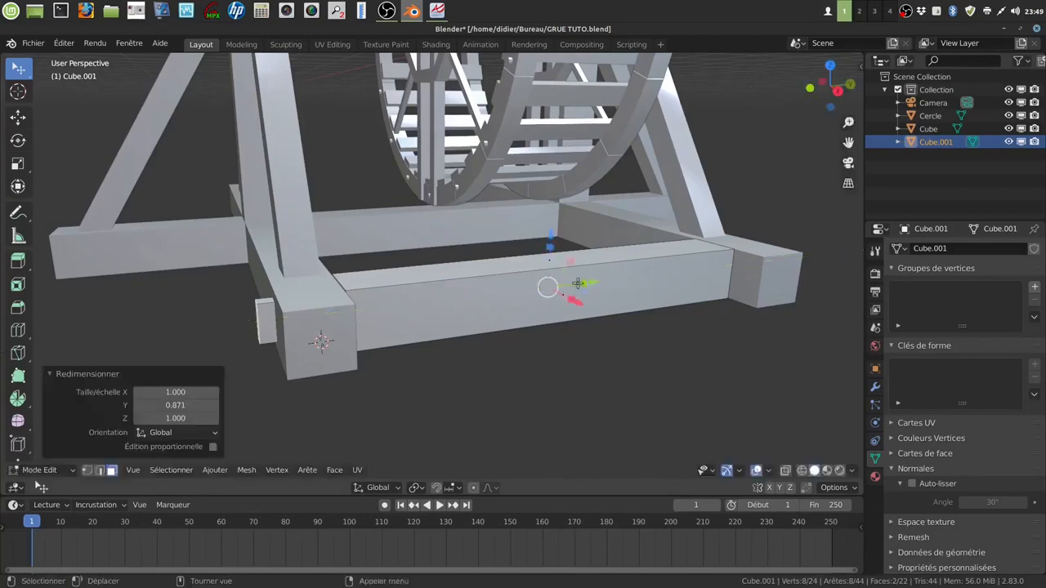
middle_drag(541, 331, 516, 334)
scroll(544, 342, down, 3)
scroll(555, 360, up, 3)
click(482, 347)
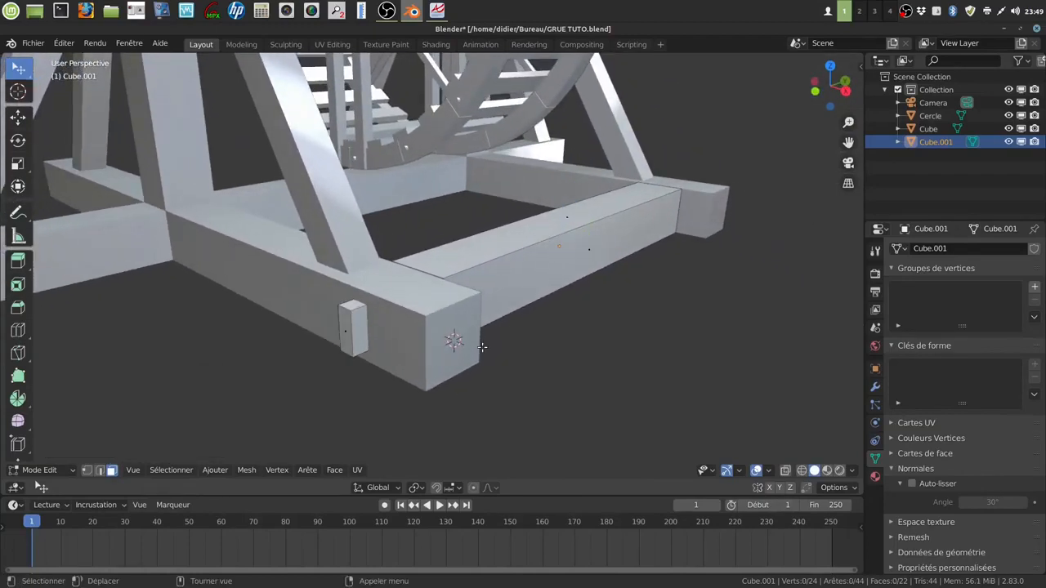
Examine the treadwheel's pegged joints and the crossbeam tenon protruding from the foot beam.
middle_drag(361, 327, 470, 56)
scroll(556, 318, up, 3)
middle_drag(556, 318, 523, 310)
shift+middle_drag(588, 226, 420, 302)
scroll(460, 314, up, 3)
middle_drag(477, 287, 443, 279)
scroll(449, 282, down, 3)
scroll(457, 297, up, 1)
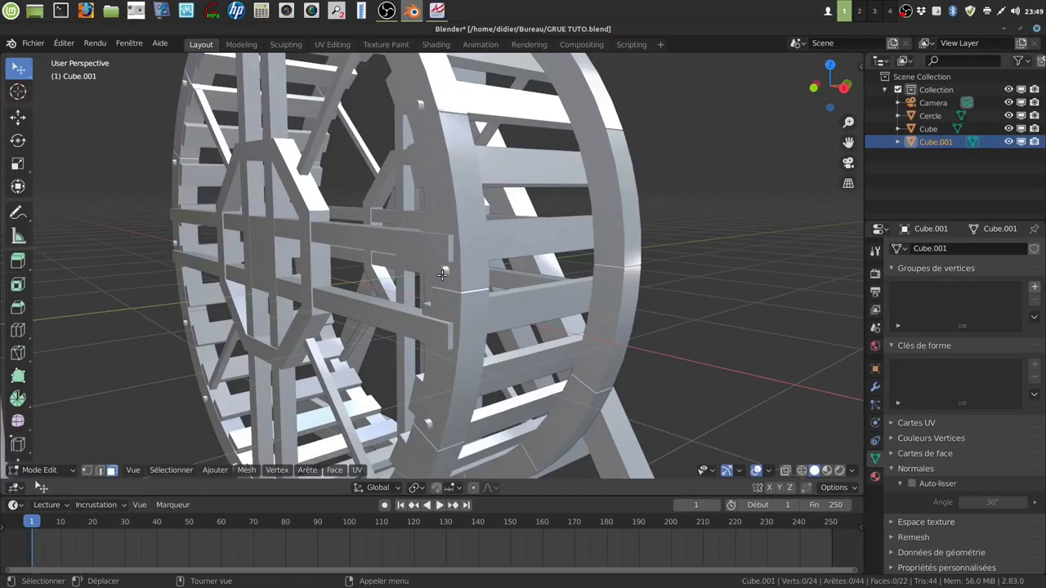
scroll(572, 255, down, 4)
middle_drag(553, 264, 550, 190)
scroll(492, 289, up, 2)
scroll(532, 279, down, 4)
scroll(550, 354, up, 1)
middle_drag(551, 354, 573, 351)
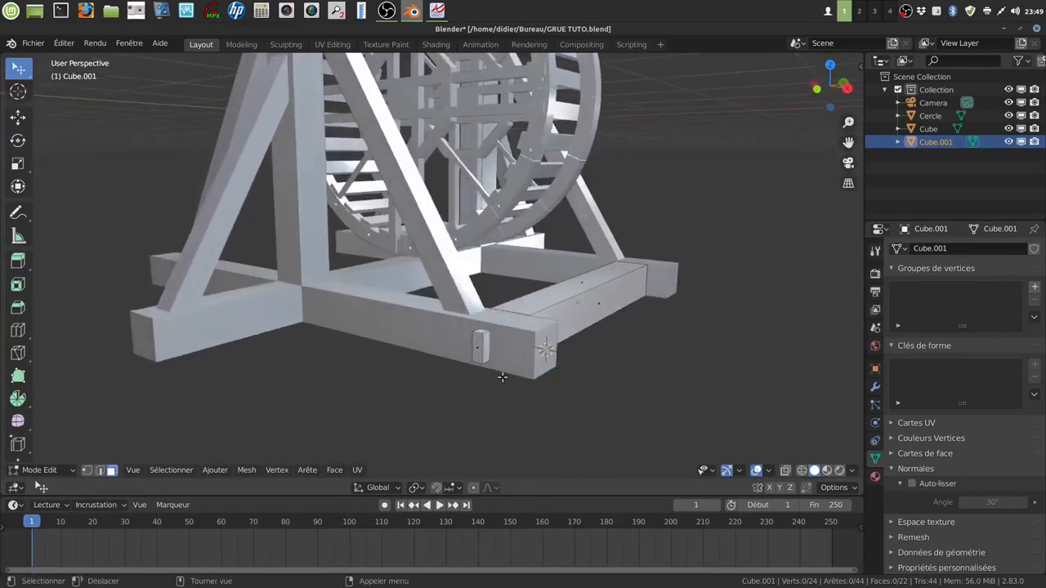
scroll(503, 376, up, 2)
middle_drag(503, 376, 512, 379)
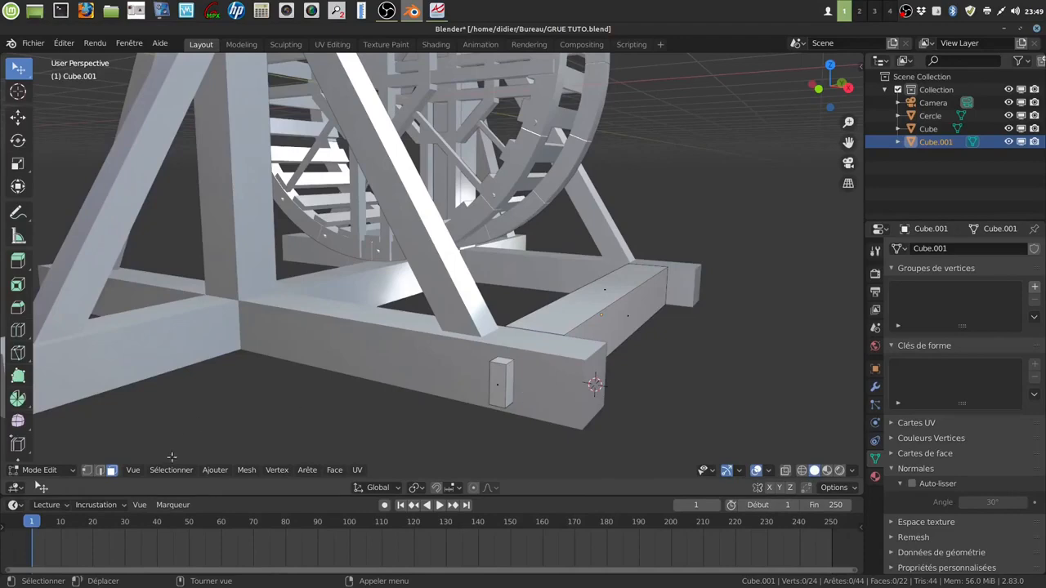
middle_drag(322, 420, 377, 412)
Finish editing the crossbeam and add a cylinder mesh at the 3D cursor on the foot beam's end.
key(a)
key(alt+a)
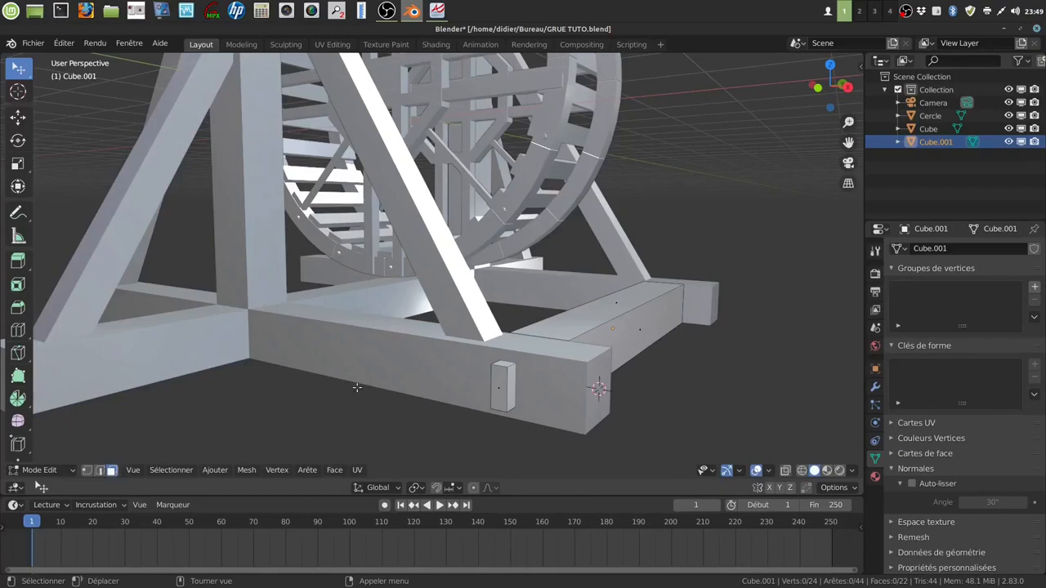
key(Tab)
middle_drag(365, 389, 359, 390)
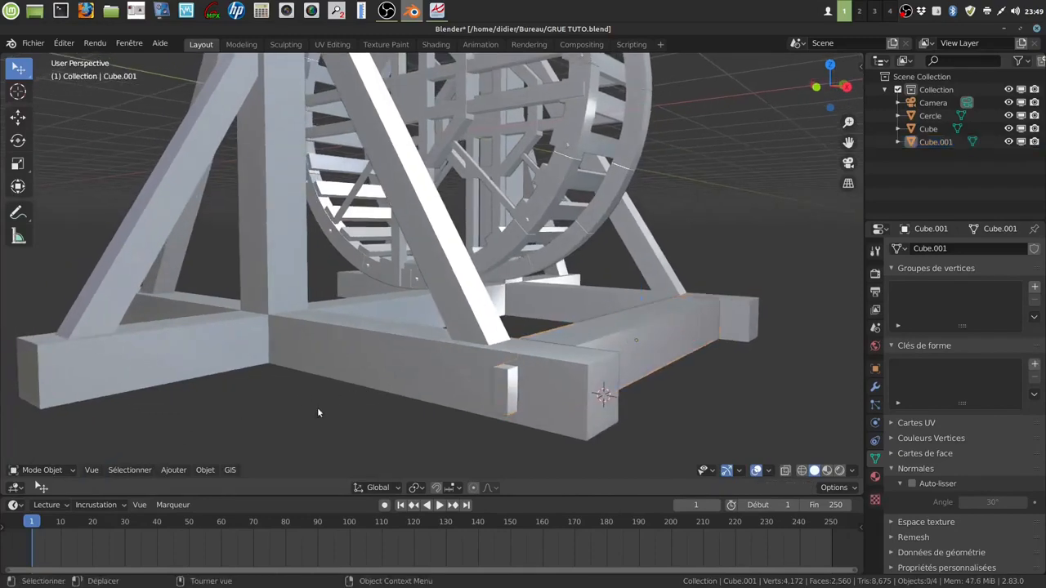
scroll(207, 451, down, 3)
click(175, 471)
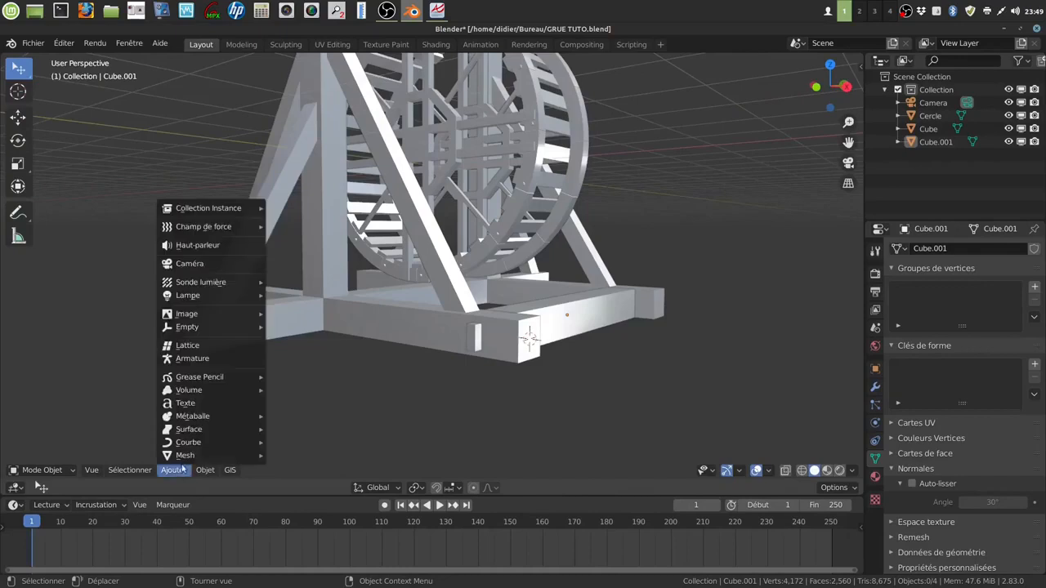
mouse_move(189, 457)
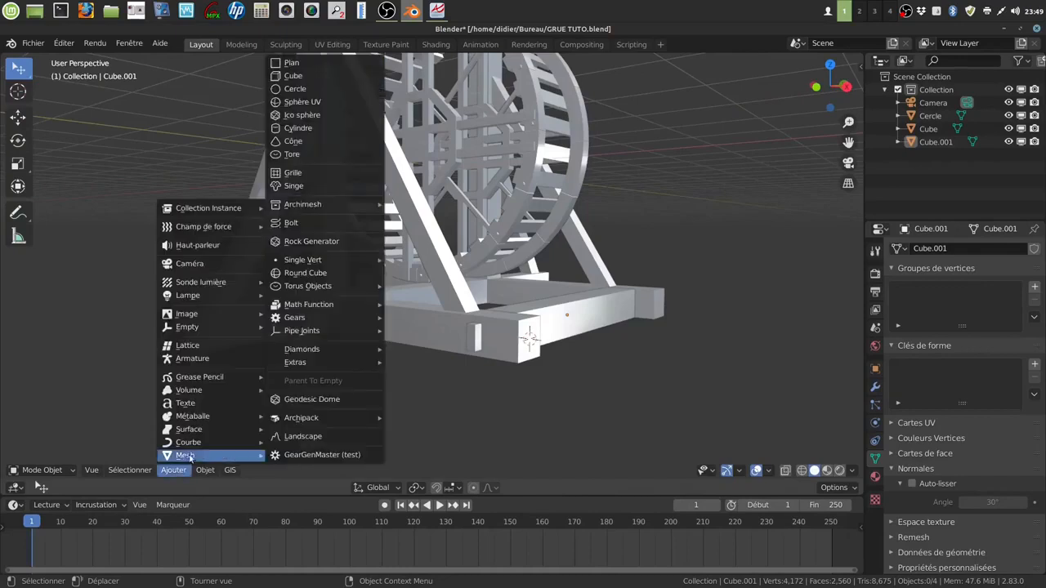
click(299, 129)
Rotate the cylinder's geometry 90° about Y and scale it uniformly to about 0.134.
mouse_move(635, 340)
middle_down()
mouse_move(640, 349)
mouse_move(640, 335)
middle_up()
key(Tab)
text(ry)
text(90)
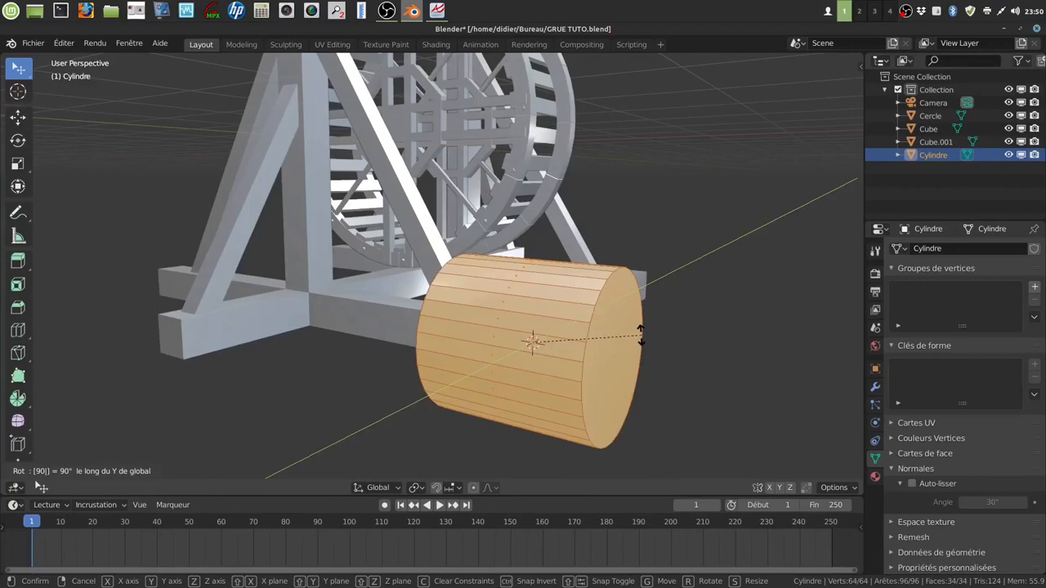
key(Return)
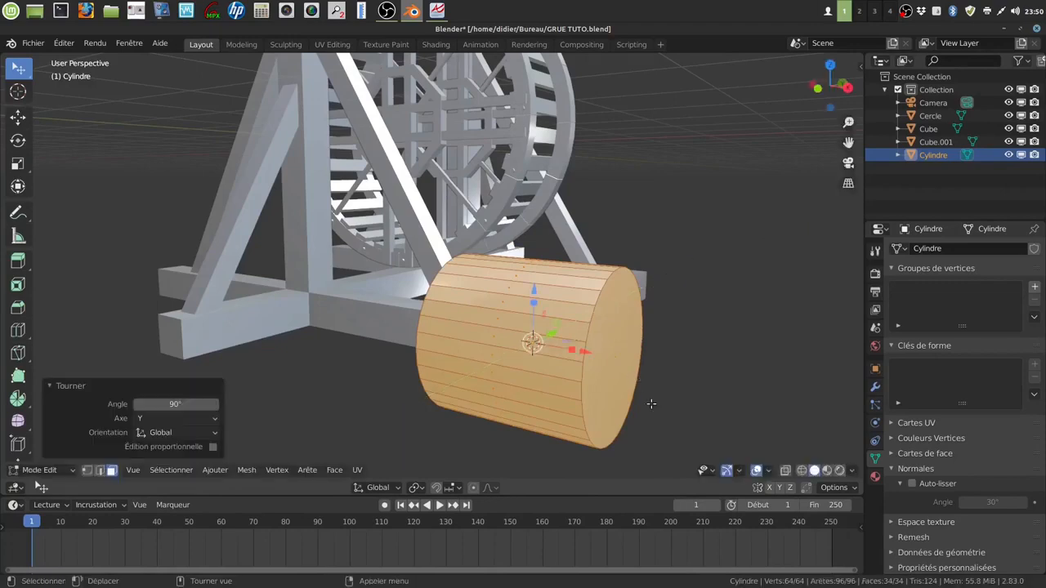
key(s)
click(550, 342)
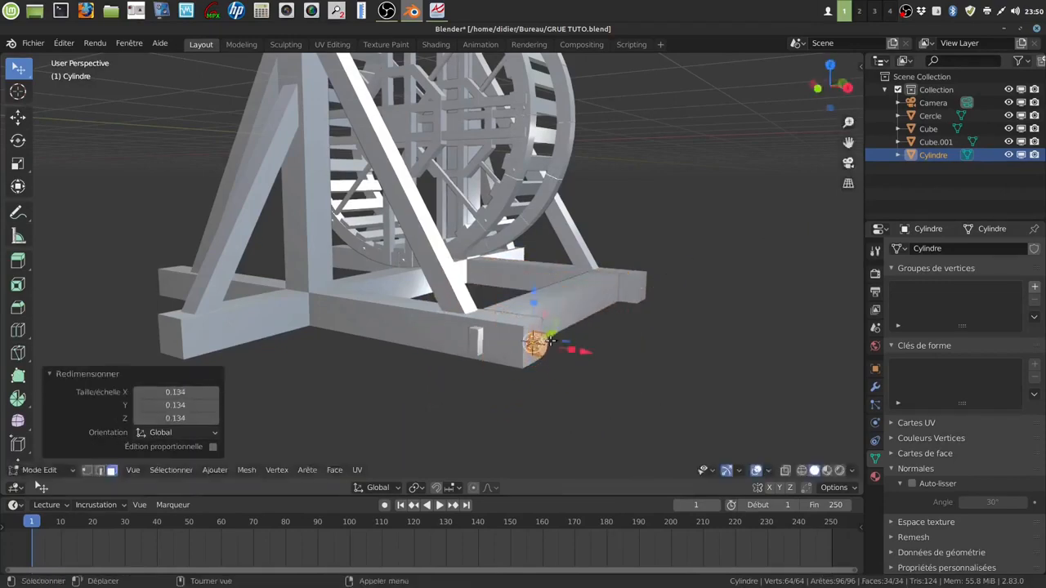
Move the cylinder about -0.543 m along Y, shrink it further, and shift it about -0.607 m along X in front of the tenon.
middle_drag(615, 307, 557, 330)
drag(577, 318, 543, 328)
click(546, 335)
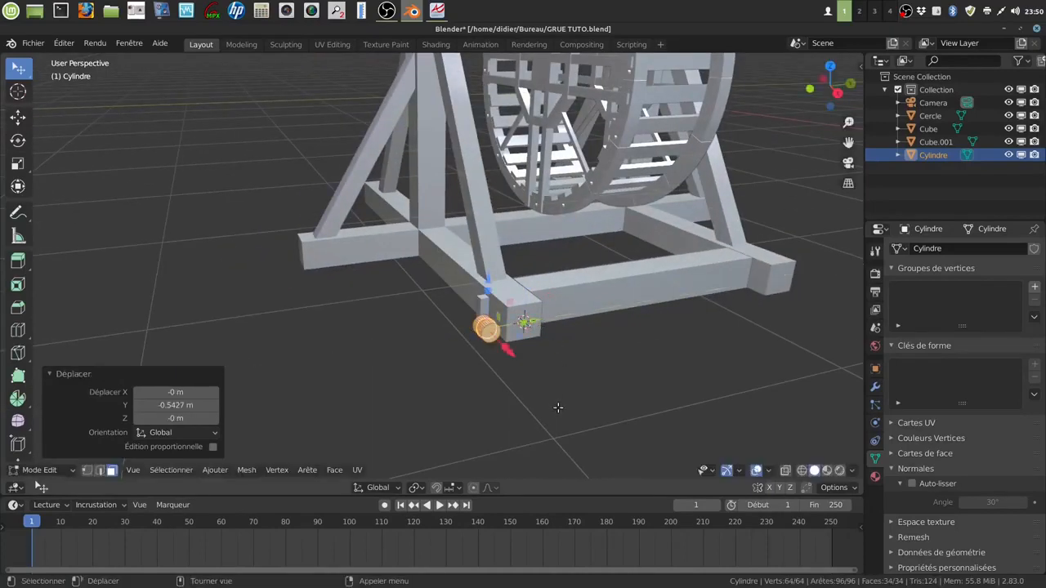
key(s)
click(511, 357)
middle_drag(515, 419, 671, 382)
drag(700, 377, 573, 365)
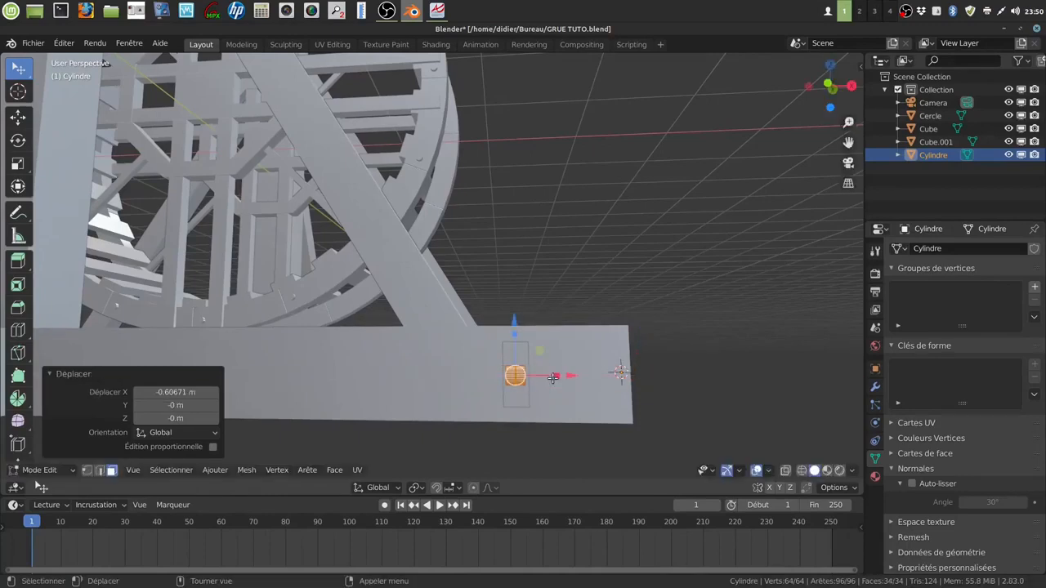
Shape the cylinder into a thin peg: stretch it along X by about 3.831, scale it down uniformly, and lengthen it along X by 1.322.
key(s)
key(x)
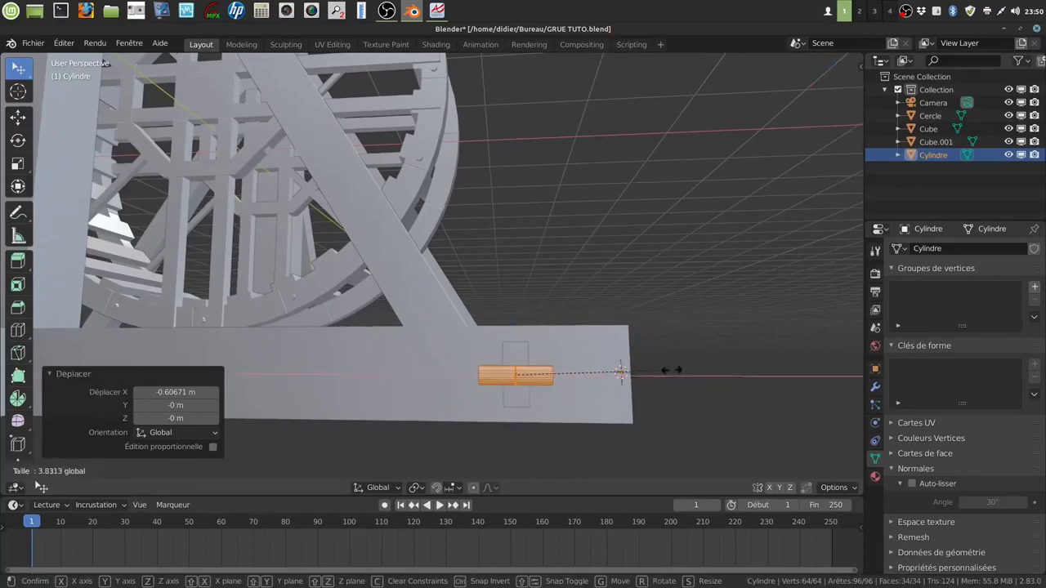
click(670, 370)
key(s)
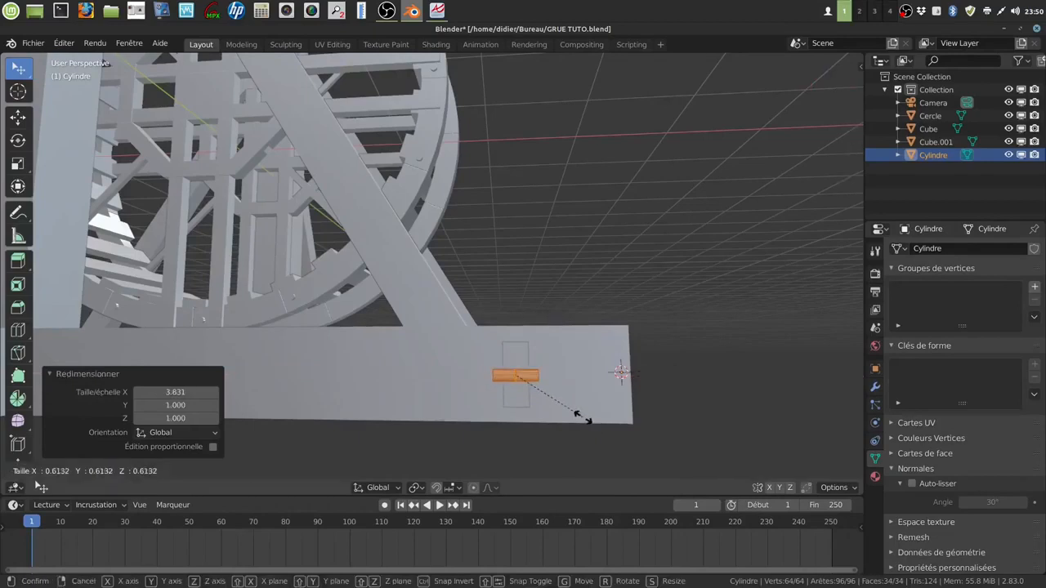
click(576, 414)
key(s)
key(x)
click(556, 377)
Move the peg along Y so it passes through the protruding tenon close to the foot beam's outer face.
middle_drag(556, 377, 578, 334)
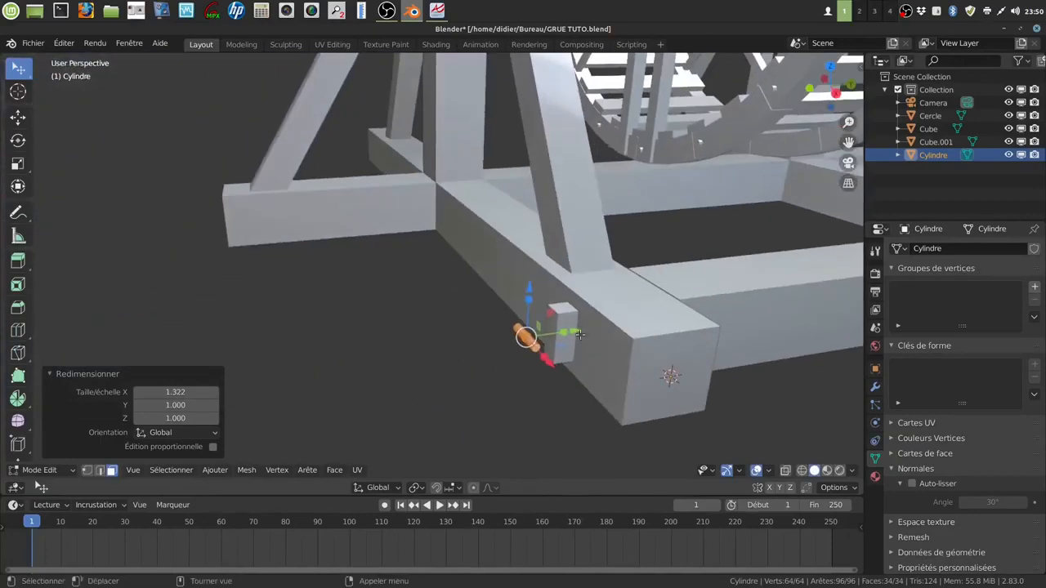
key(g)
key(y)
click(607, 360)
middle_drag(600, 424, 710, 444)
key(g)
key(y)
click(684, 428)
scroll(710, 444, down, 6)
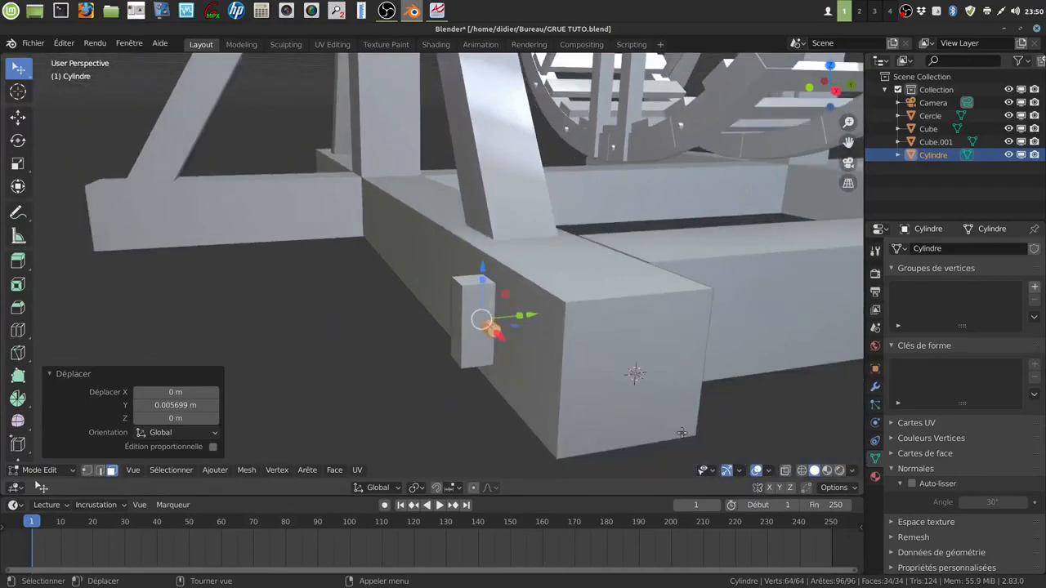
shift+middle_drag(768, 376, 591, 404)
middle_drag(687, 365, 619, 377)
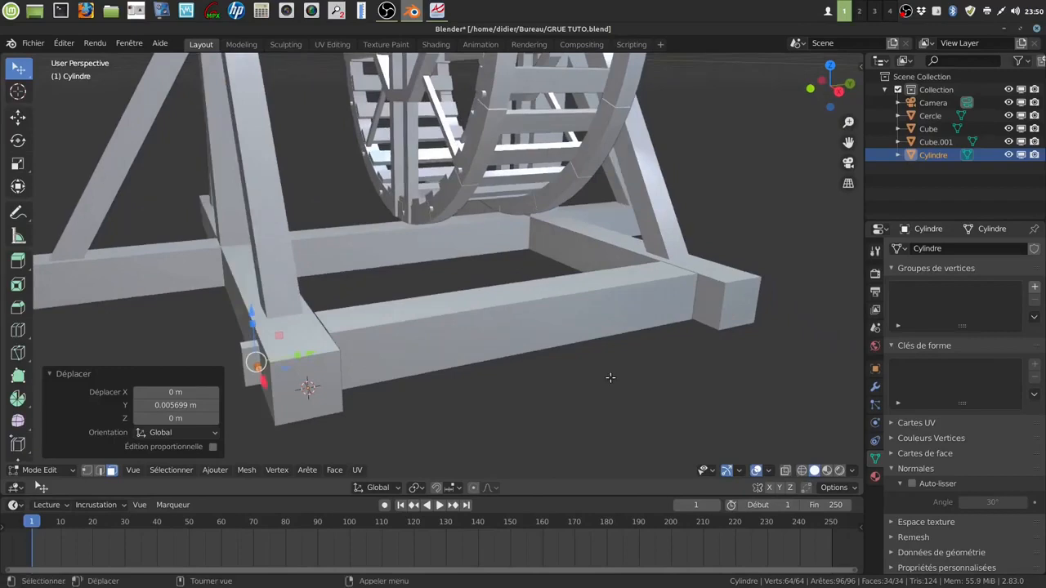
Duplicate the peg and move the copy along Y to the tenon at the crossbeam's opposite end.
key(e)
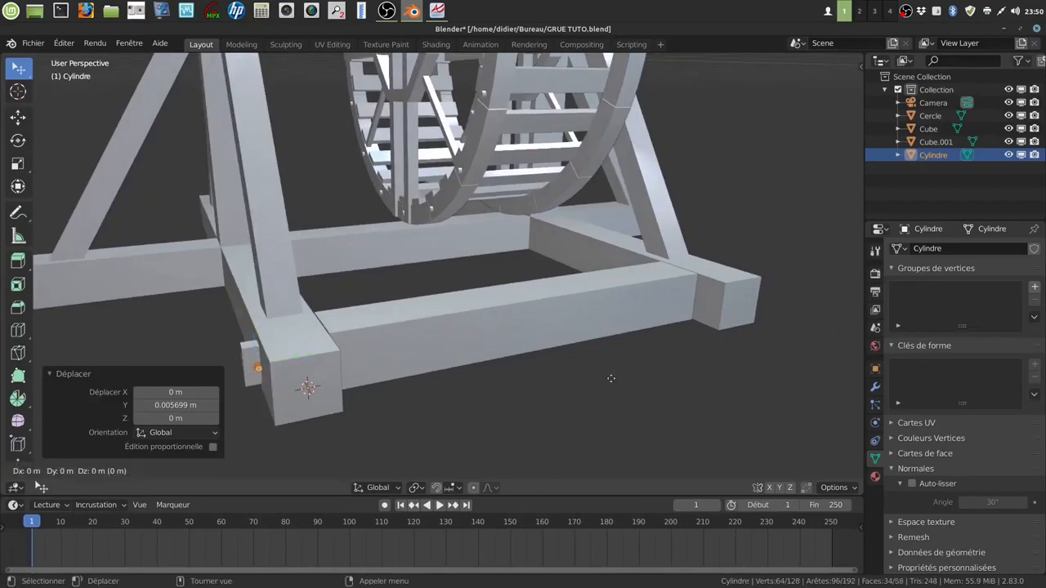
click(610, 378)
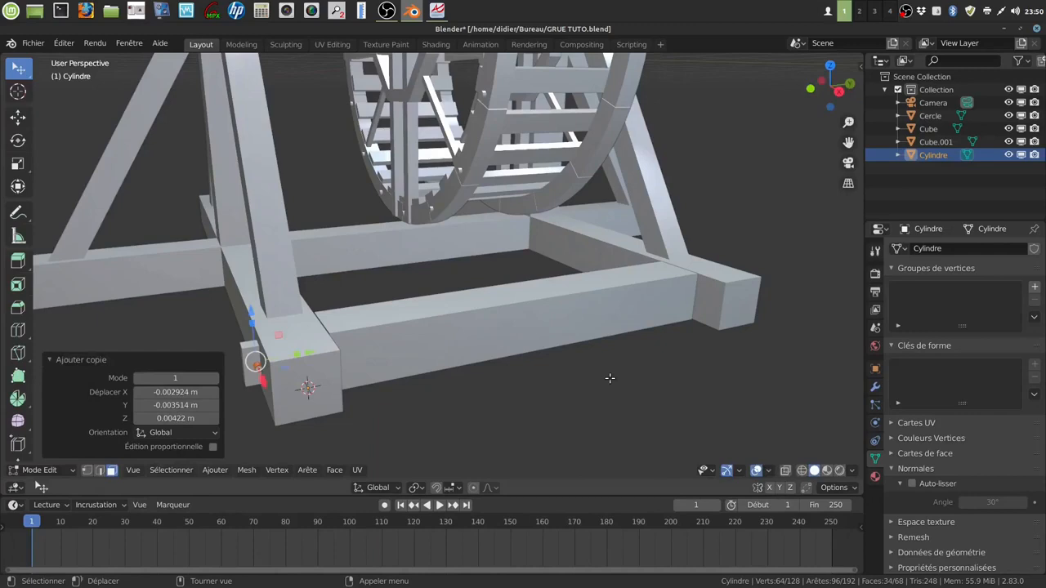
key(g)
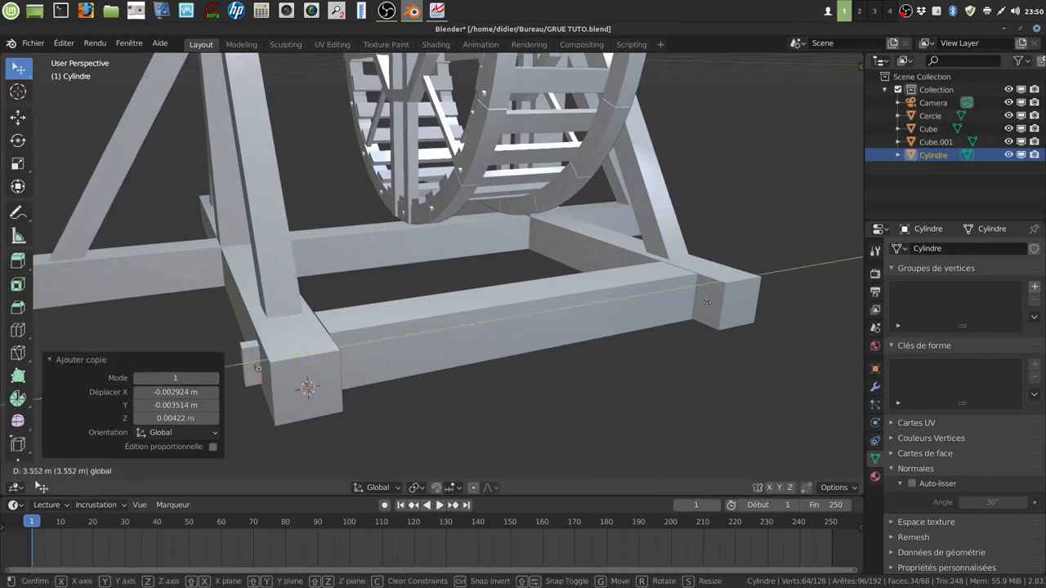
click(733, 294)
middle_drag(733, 294, 450, 339)
drag(410, 331, 498, 327)
click(497, 324)
mouse_move(497, 325)
middle_down()
mouse_move(509, 346)
mouse_move(485, 334)
mouse_move(481, 362)
mouse_move(478, 354)
mouse_move(498, 362)
mouse_move(439, 355)
mouse_move(483, 327)
mouse_move(508, 327)
mouse_move(495, 327)
middle_up()
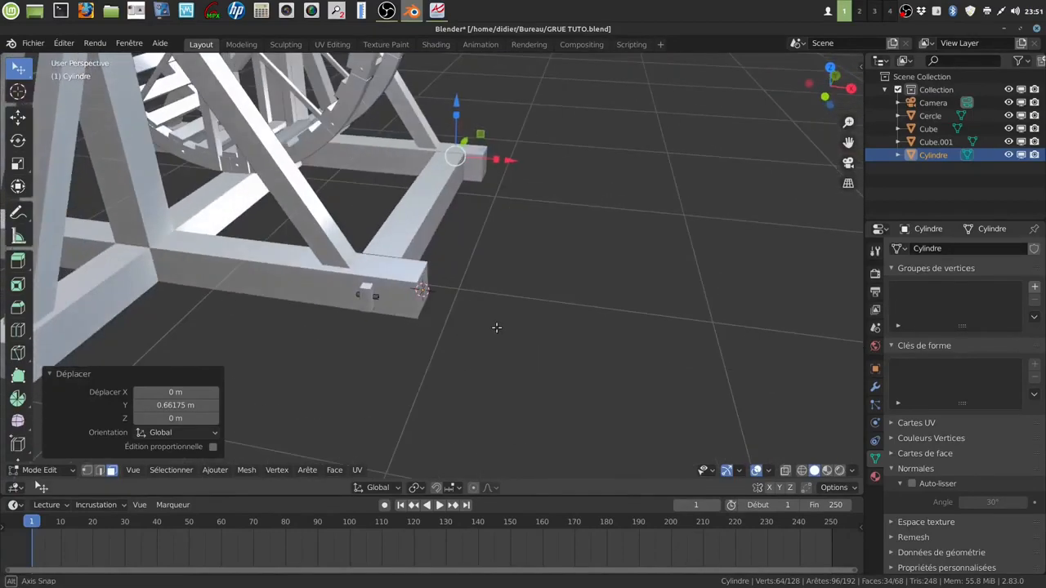
Join the two pegs with the crossbeam into a single object.
key(Tab)
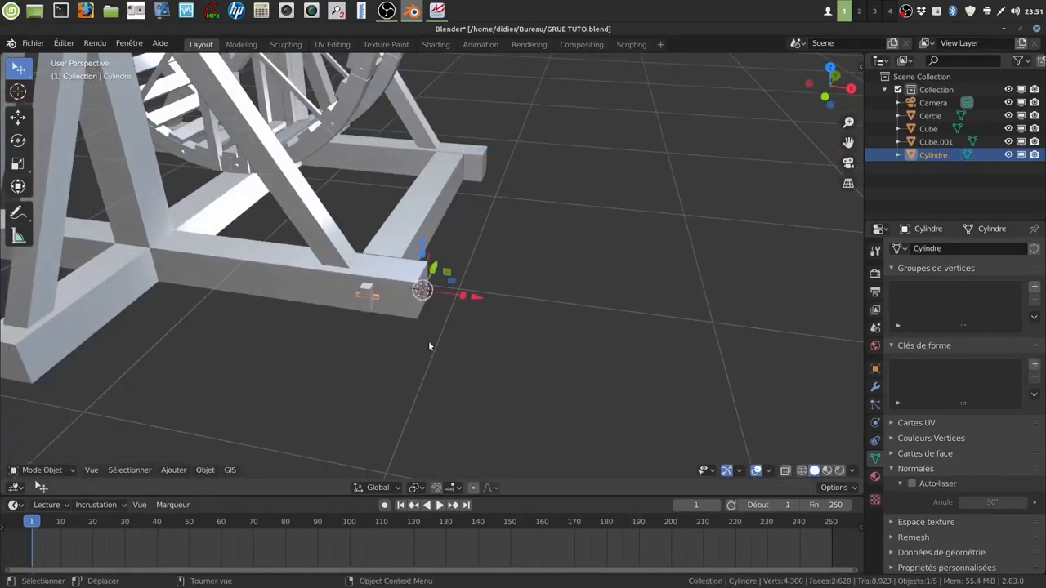
shift+click(418, 215)
key(ctrl)
key(shift)
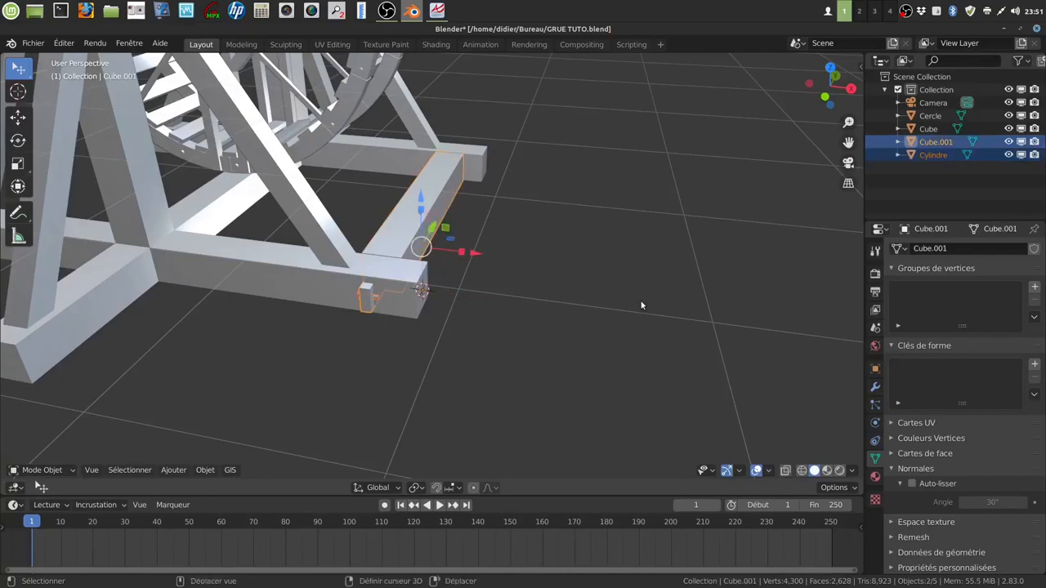
key(ctrl+j)
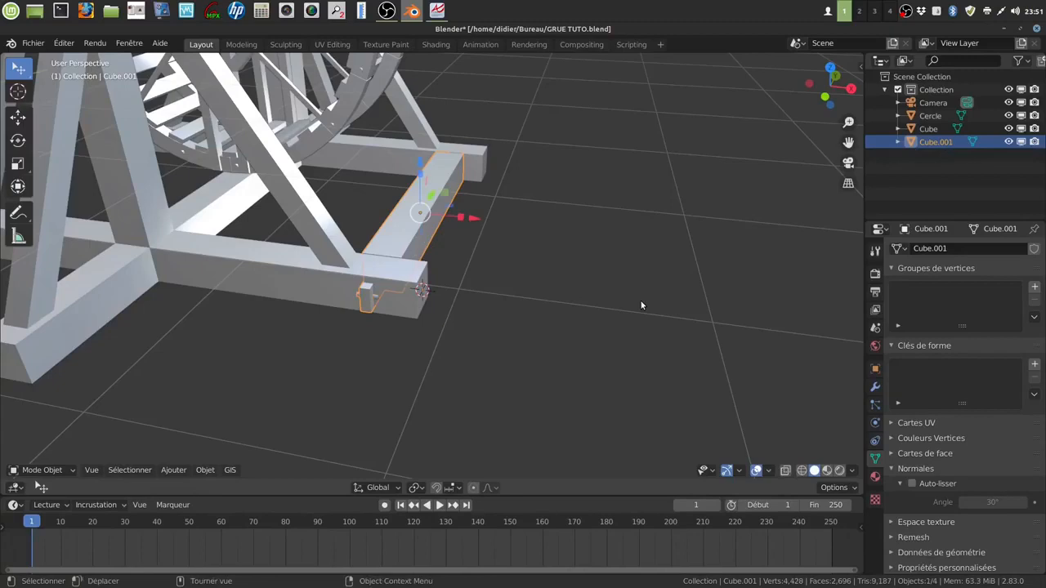
click(641, 305)
scroll(605, 304, down, 5)
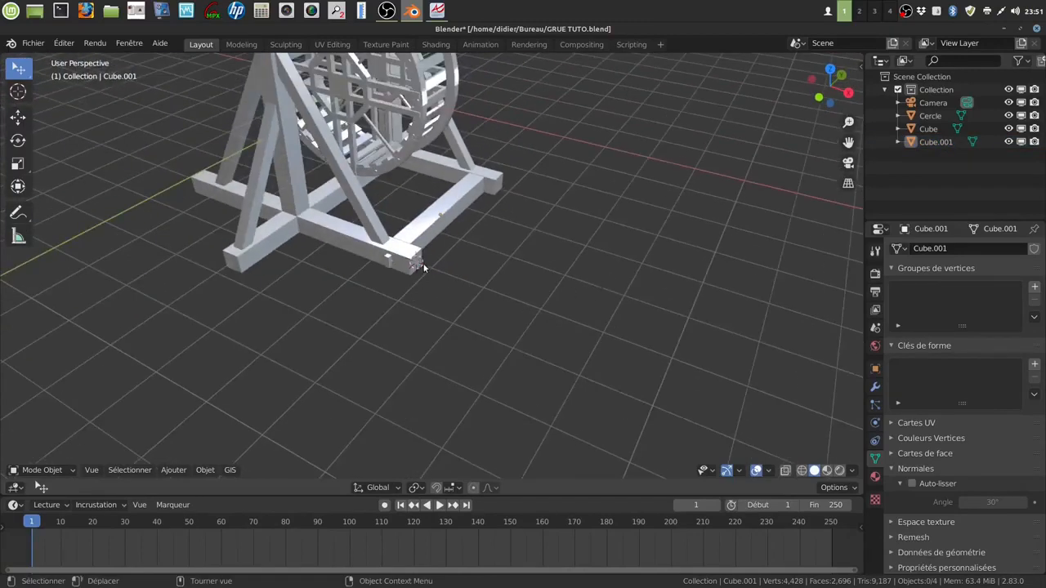
Duplicate the pegged crossbeam's whole mesh and move the copy along X to the opposite ends of the foot beams.
shift+middle_drag(458, 307, 625, 324)
scroll(535, 386, up, 4)
click(552, 336)
scroll(556, 338, down, 3)
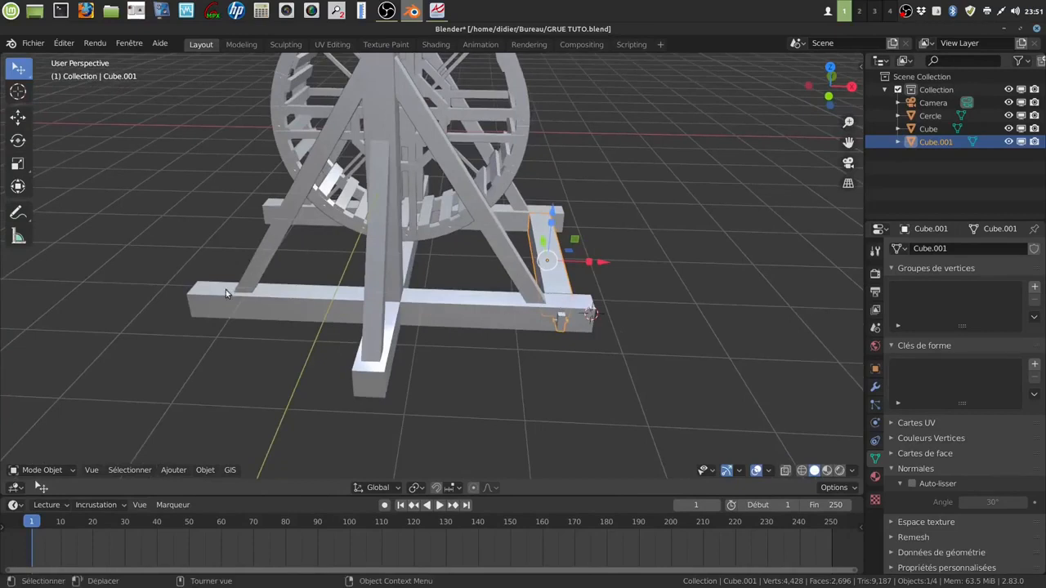
middle_drag(544, 304, 564, 309)
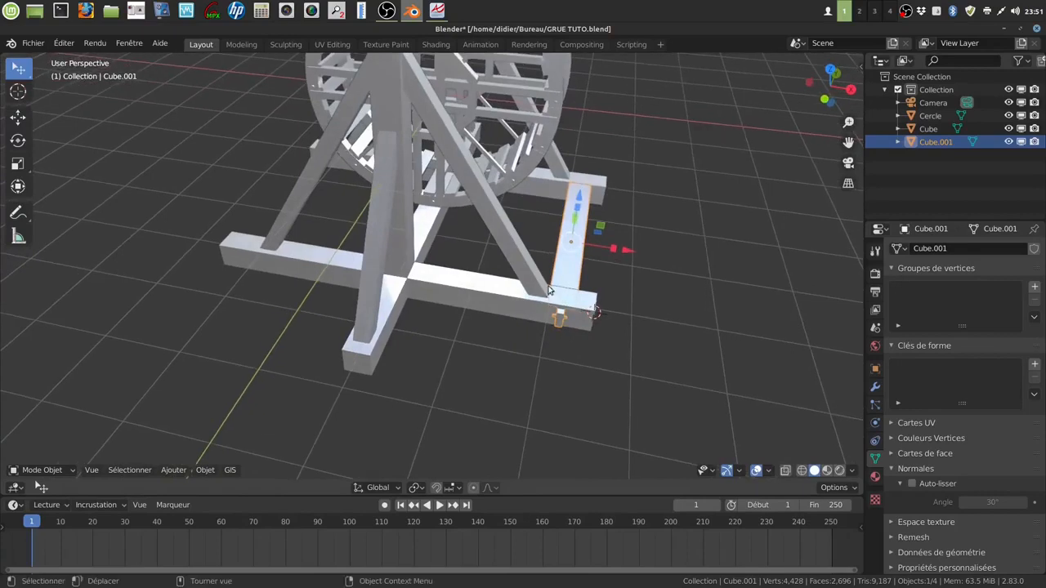
middle_drag(326, 286, 374, 270)
key(Tab)
middle_drag(588, 327, 505, 225)
key(a)
shift+middle_drag(561, 297, 638, 335)
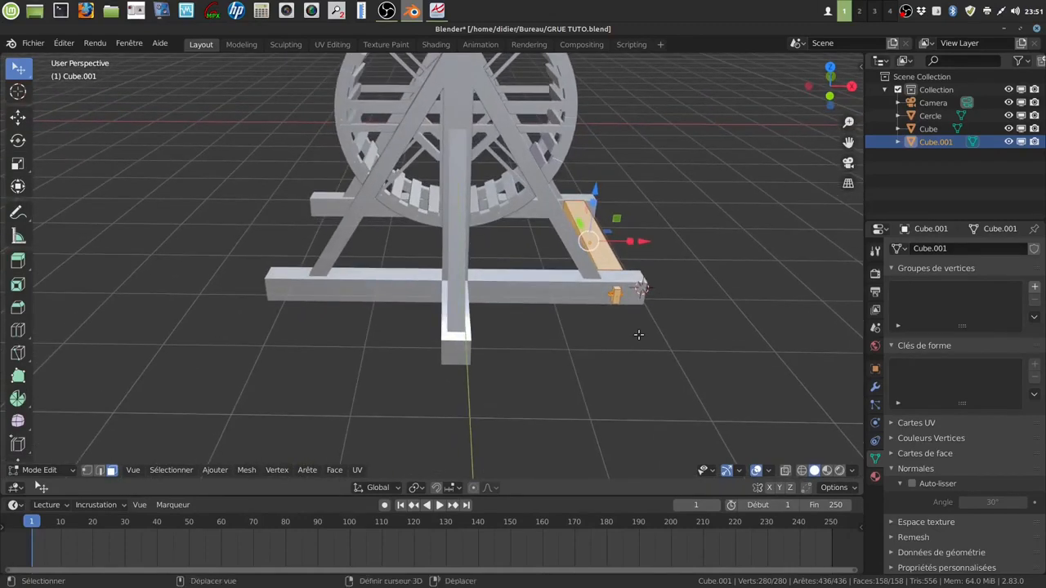
key(shift+d)
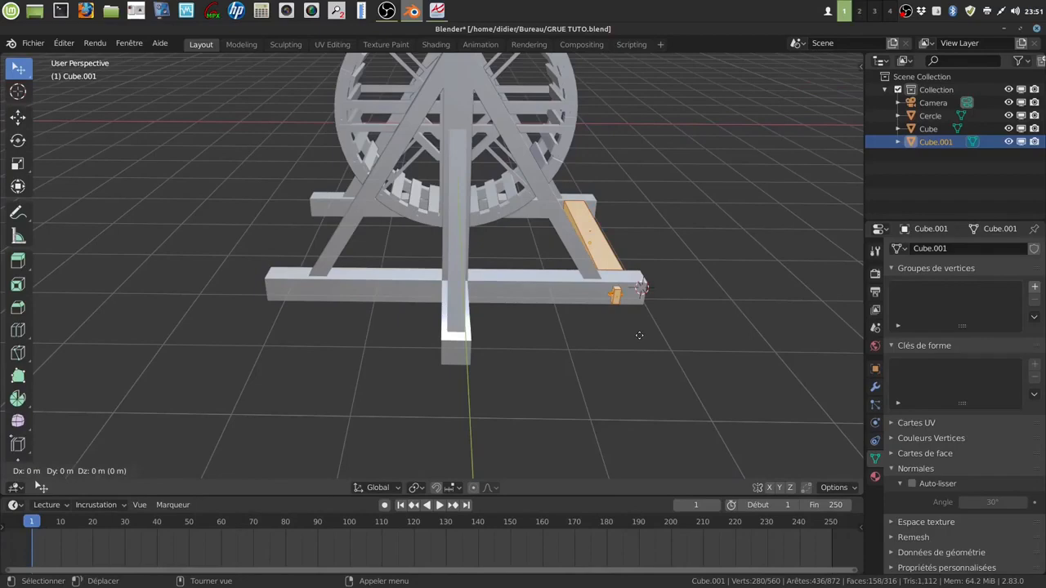
right_click(639, 335)
drag(646, 241, 381, 259)
middle_drag(381, 259, 350, 218)
drag(350, 218, 349, 218)
middle_drag(374, 317, 447, 279)
key(Tab)
Join both pegged crossbeams with the support structure into a single object.
scroll(438, 296, up, 3)
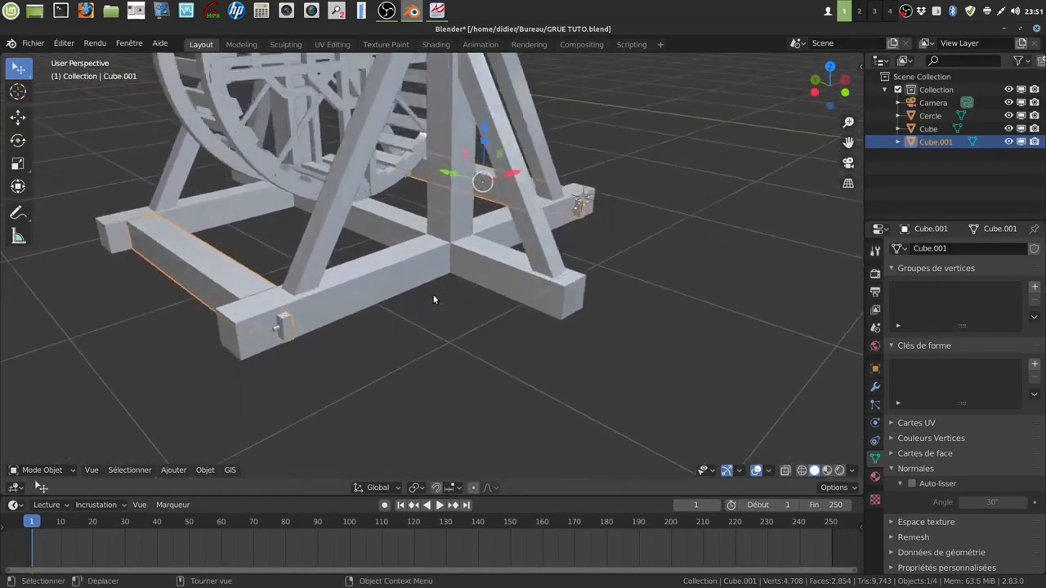
shift+click(375, 271)
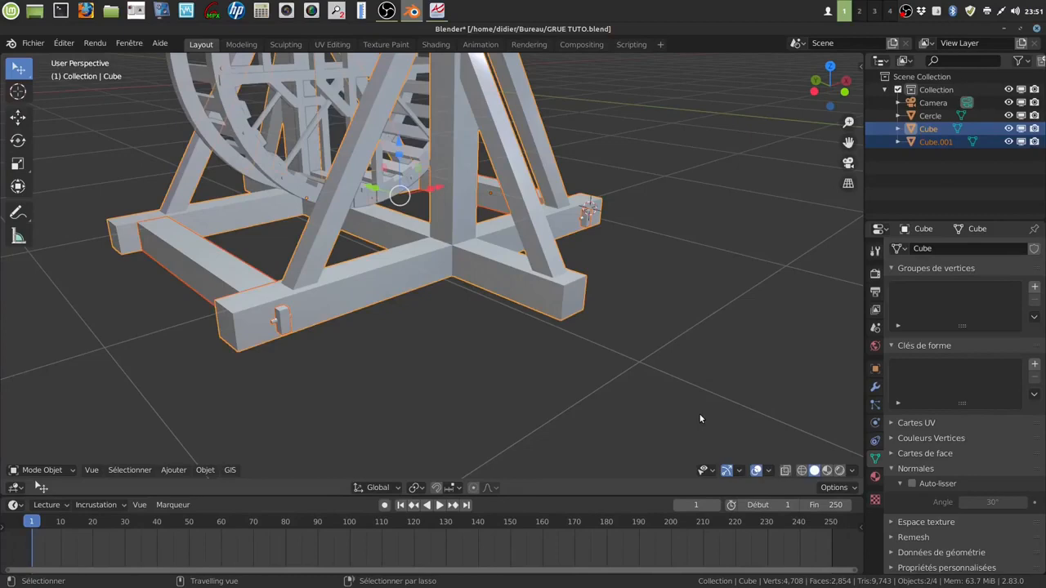
key(ctrl+j)
middle_drag(672, 416, 620, 456)
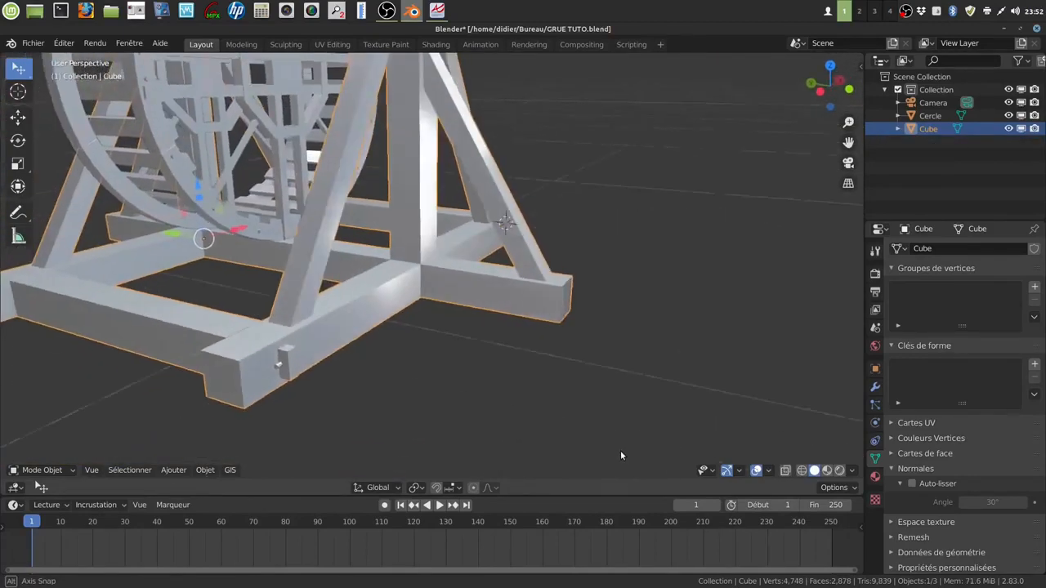
Deselect the joined structure and examine the pegged tenons and crossbeams at its base.
scroll(620, 456, down, 3)
middle_drag(501, 426, 477, 437)
mouse_move(567, 411)
middle_down()
mouse_move(529, 448)
mouse_move(492, 425)
middle_up()
scroll(529, 448, up, 3)
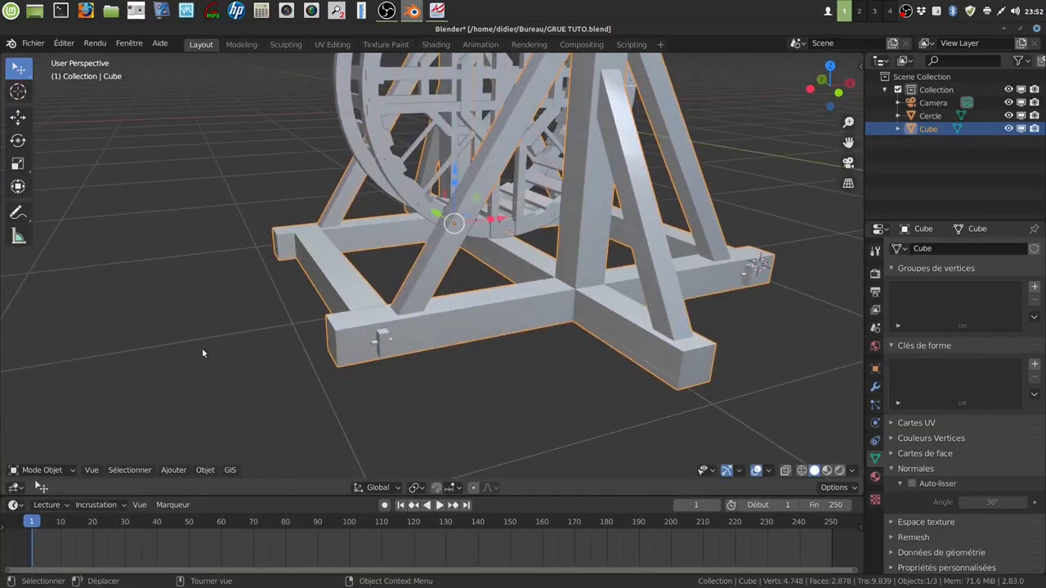
middle_drag(374, 337, 495, 404)
click(445, 412)
scroll(446, 409, up, 2)
mouse_move(449, 409)
middle_down()
mouse_move(458, 398)
mouse_move(434, 412)
mouse_move(502, 412)
mouse_move(460, 418)
mouse_move(434, 405)
mouse_move(446, 401)
mouse_move(429, 403)
mouse_move(456, 403)
mouse_move(449, 414)
mouse_move(434, 414)
mouse_move(494, 385)
mouse_move(482, 418)
mouse_move(528, 397)
mouse_move(437, 405)
mouse_move(471, 408)
mouse_move(460, 412)
middle_up()
scroll(441, 395, down, 2)
scroll(440, 410, up, 1)
scroll(449, 417, up, 2)
scroll(480, 415, down, 2)
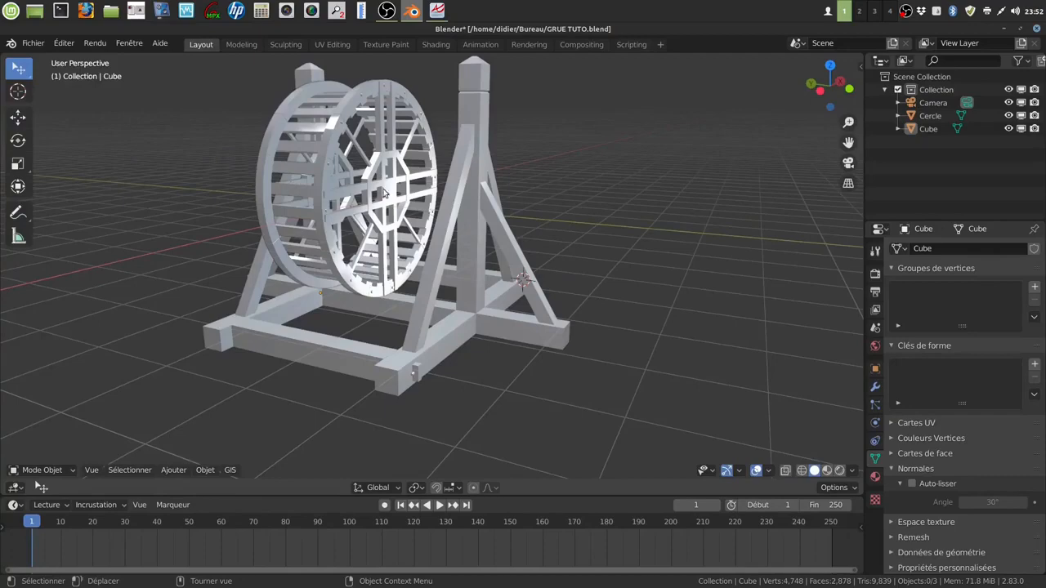
Examine the whole crane from several sides, including the treadwheel's hub between the support posts.
mouse_move(460, 222)
middle_down()
mouse_move(510, 227)
mouse_move(460, 238)
mouse_move(451, 229)
middle_up()
middle_drag(342, 348, 360, 371)
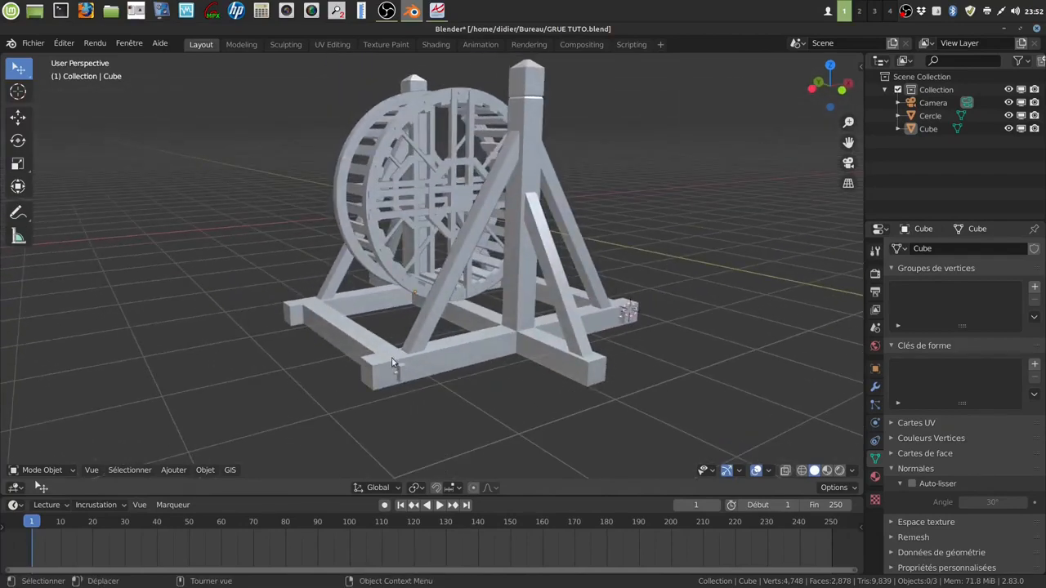
middle_drag(368, 203, 552, 262)
middle_drag(570, 297, 448, 195)
scroll(523, 313, up, 2)
middle_drag(522, 314, 543, 306)
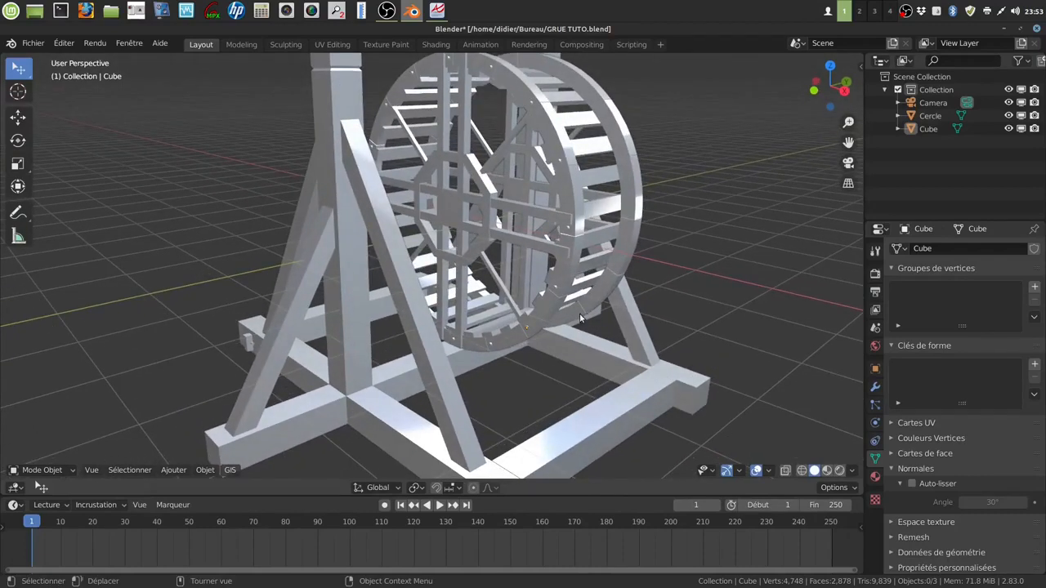
middle_drag(580, 313, 582, 316)
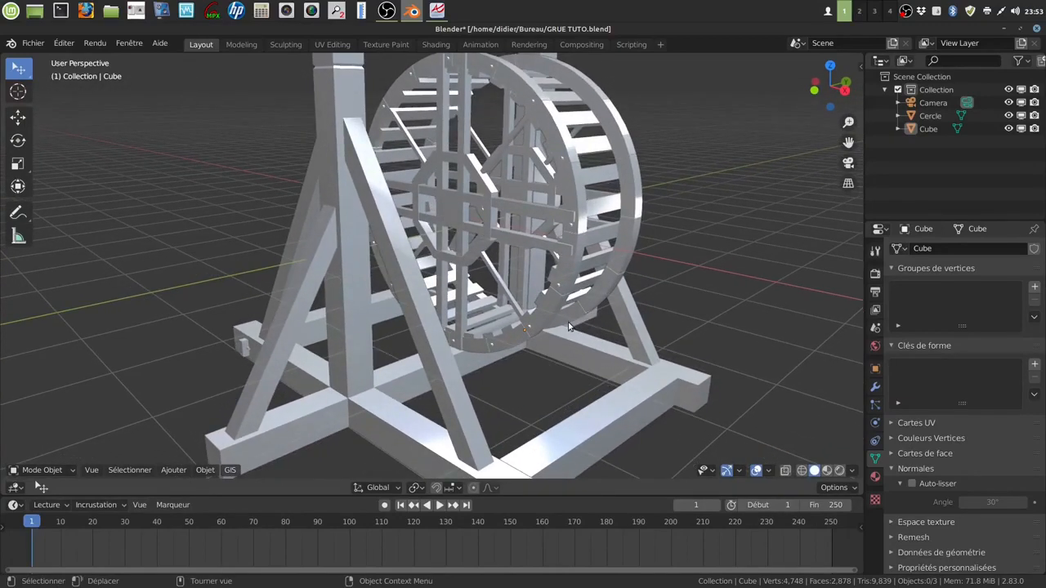
mouse_move(627, 340)
middle_down()
mouse_move(635, 329)
mouse_move(617, 327)
middle_up()
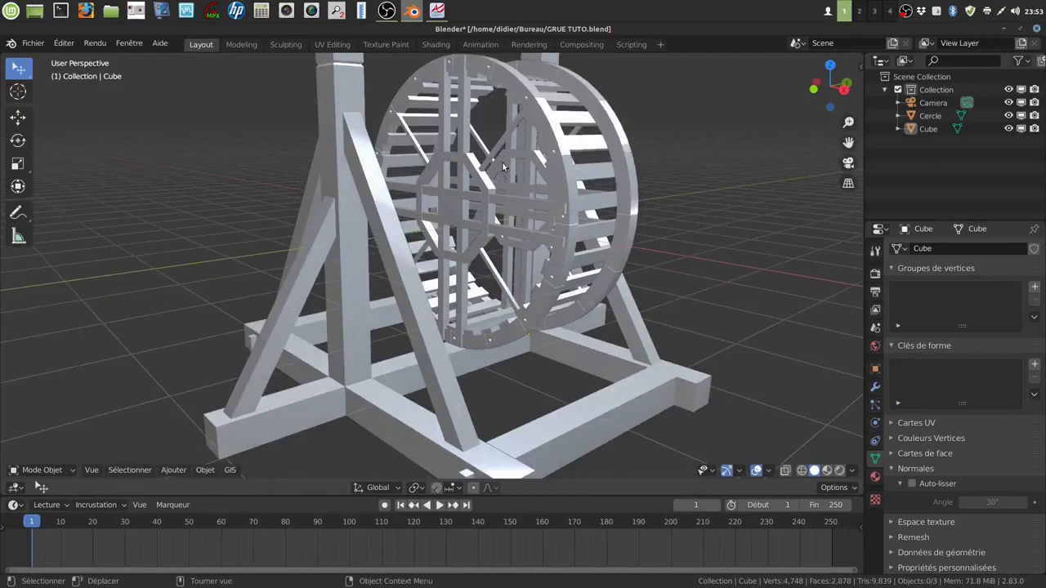
middle_drag(556, 256, 532, 285)
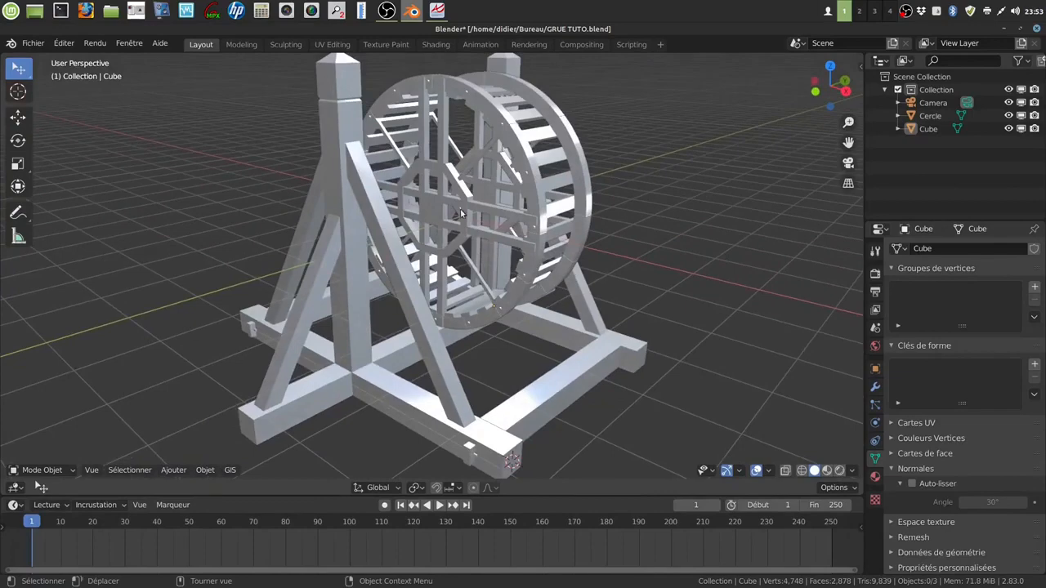
scroll(496, 244, up, 2)
middle_drag(496, 245, 513, 232)
scroll(491, 233, down, 2)
scroll(516, 282, up, 1)
scroll(489, 253, down, 2)
scroll(509, 249, up, 3)
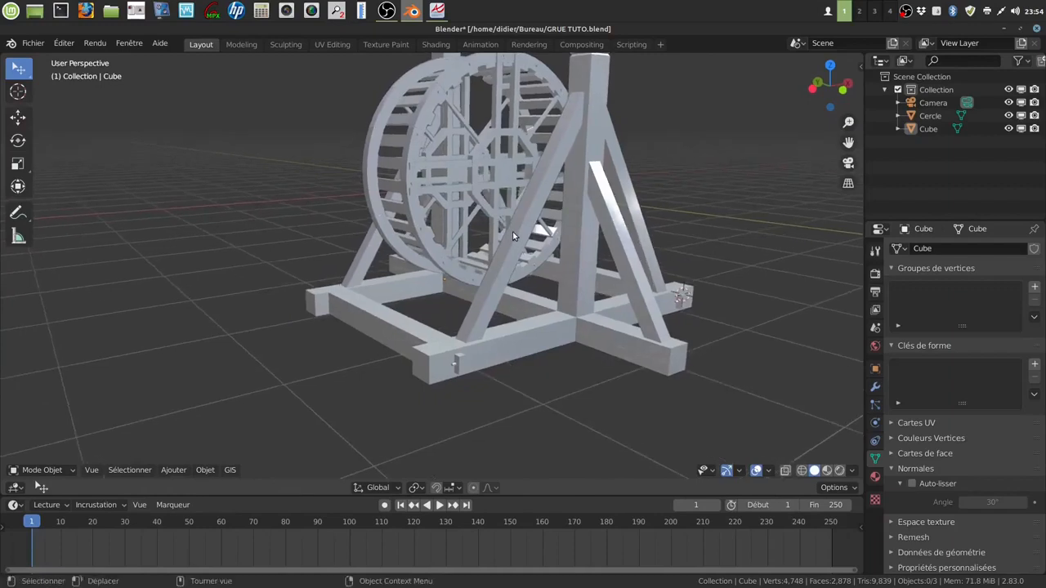